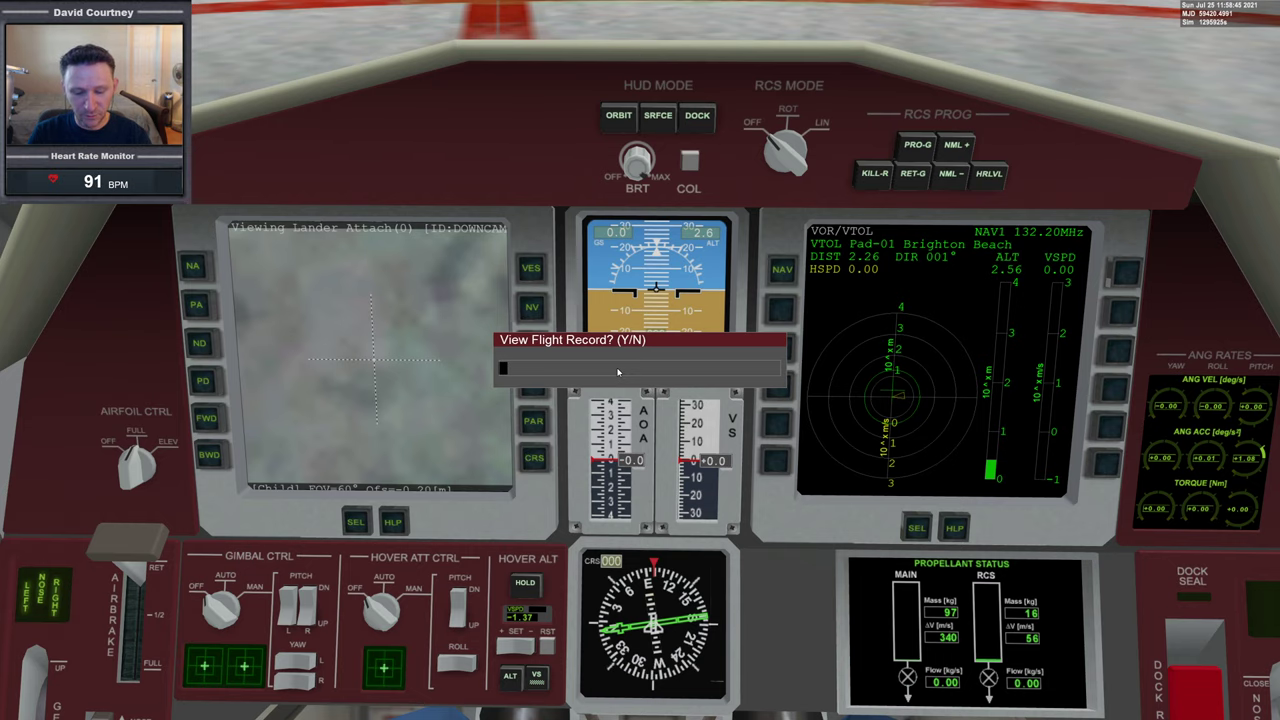
Start a new landing attempt and view the 19-attempt, 10-success flight record
type("n")
key("Return")
type("y")
key("Return")
type("y")
key("Return")
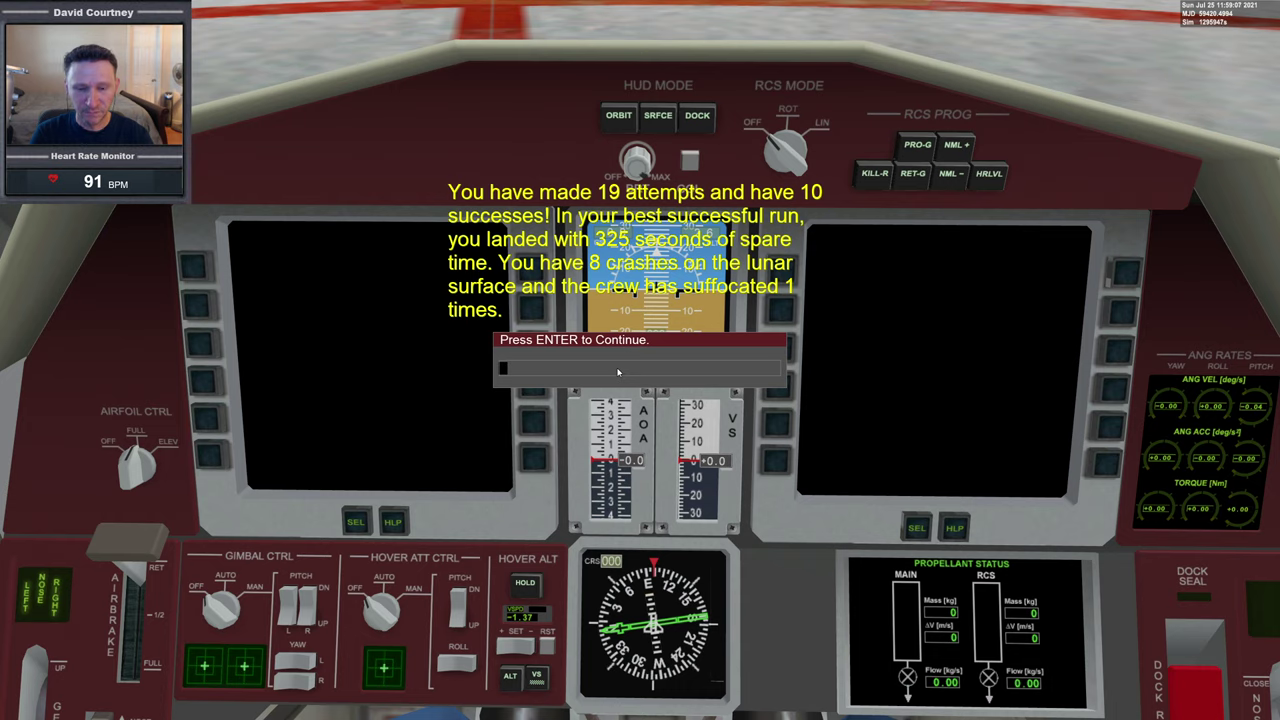
key("Return")
Skip the intro and kill the lander's rotation
type("n")
key("Return")
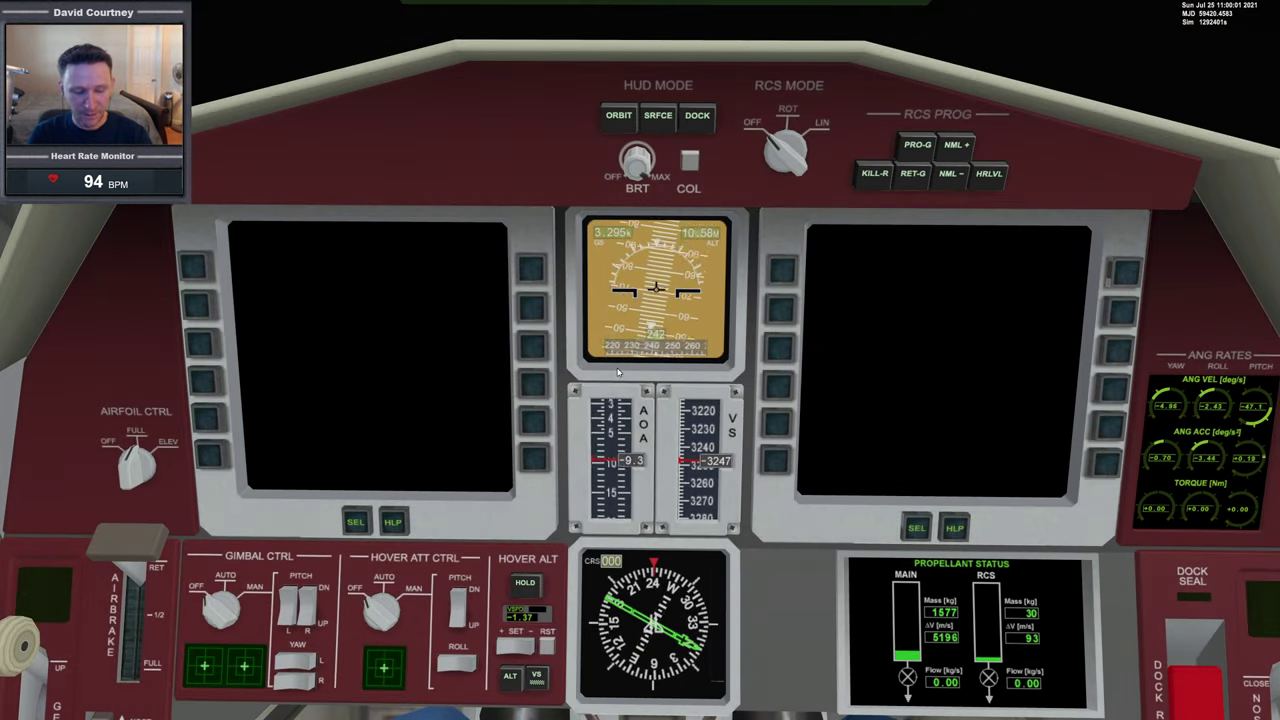
key("KP_5")
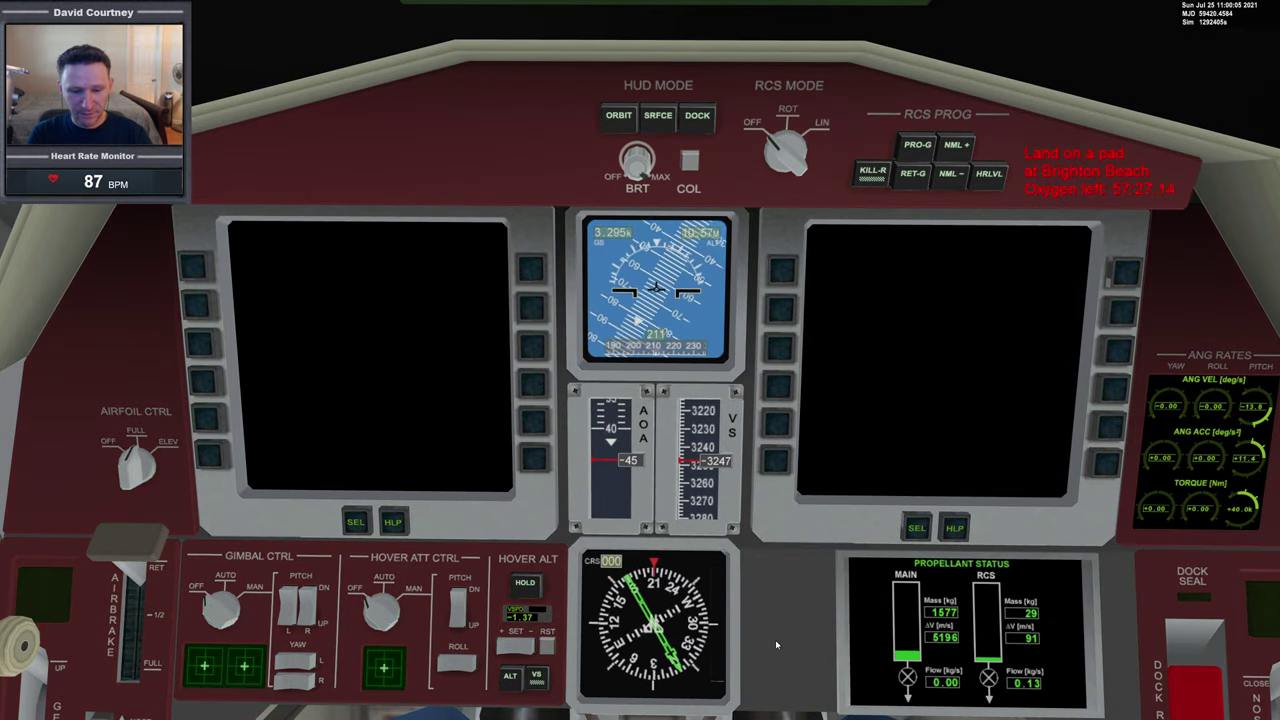
Show the docking camera and VTOL guidance to Brighton Beach Pad-01
key("shift+Escape")
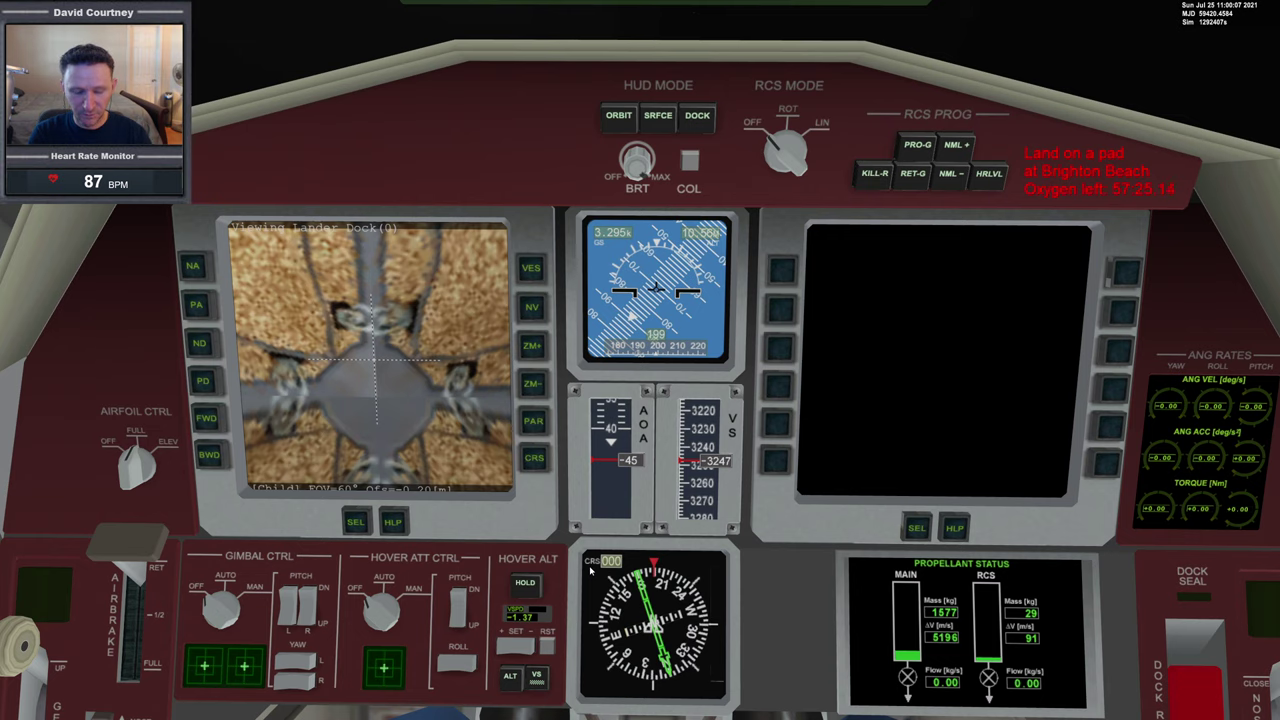
key("shift+Escape")
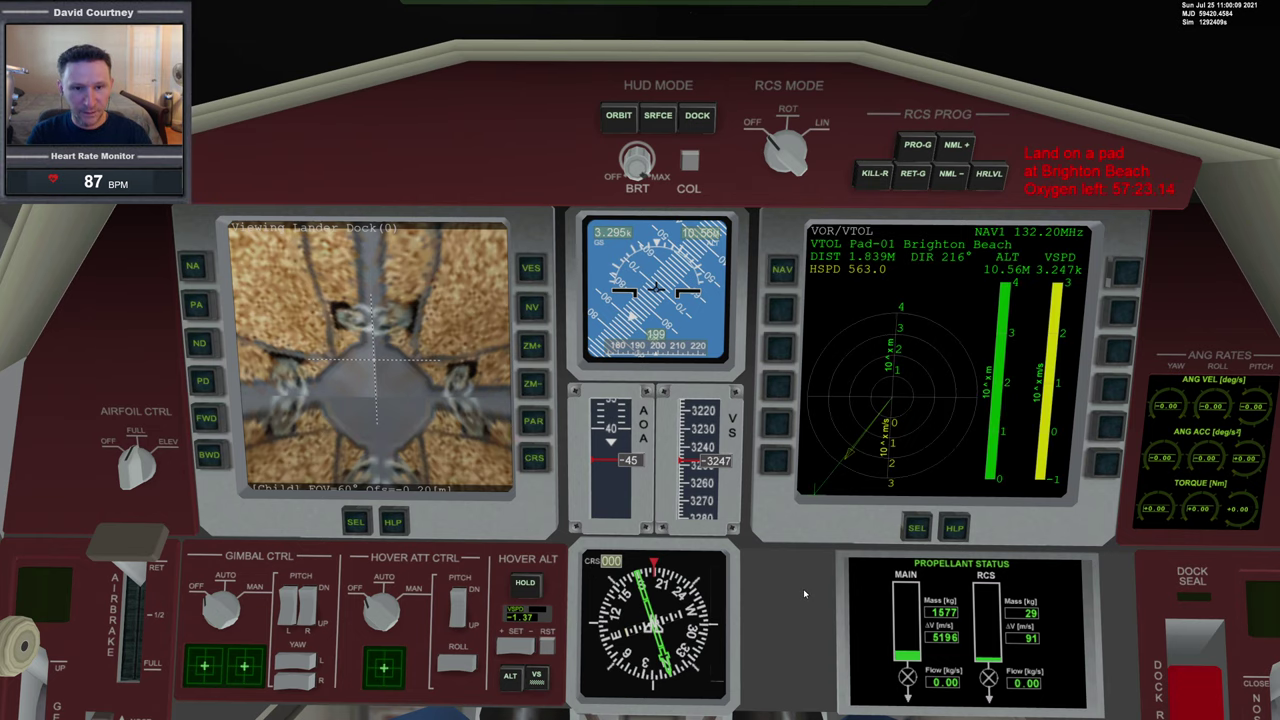
key("ctrl+Down")
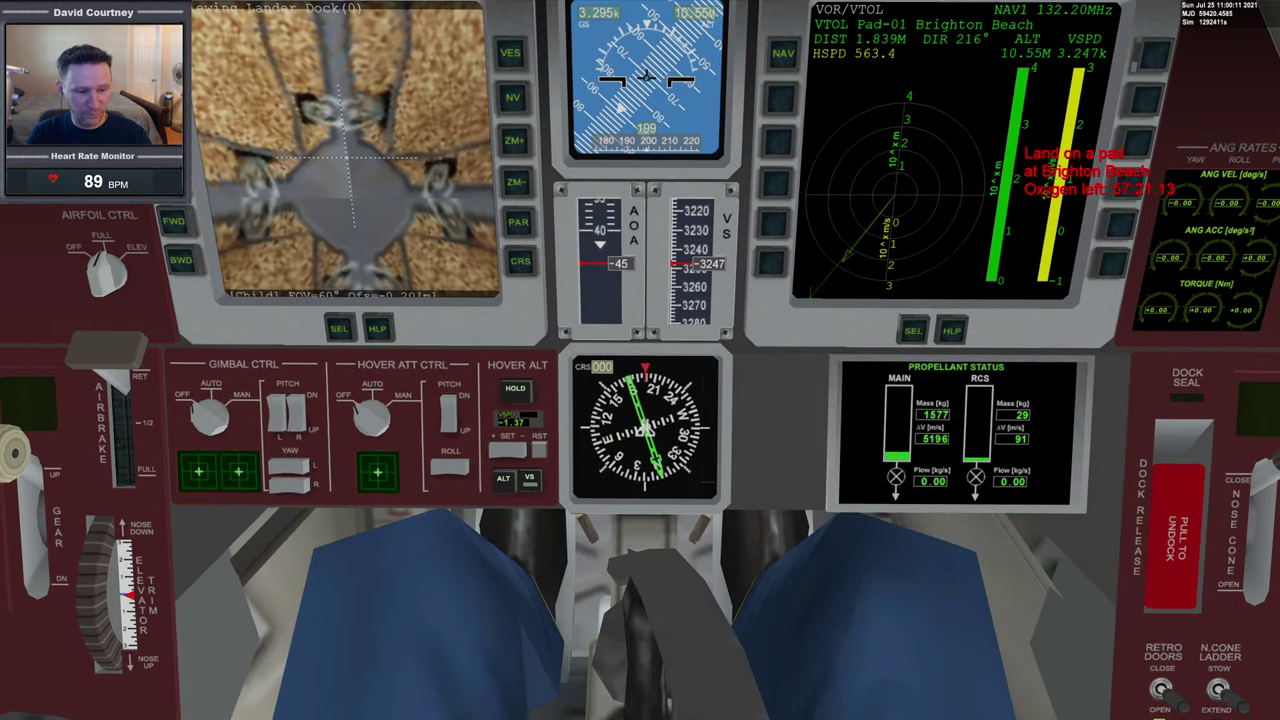
key("ctrl+Up")
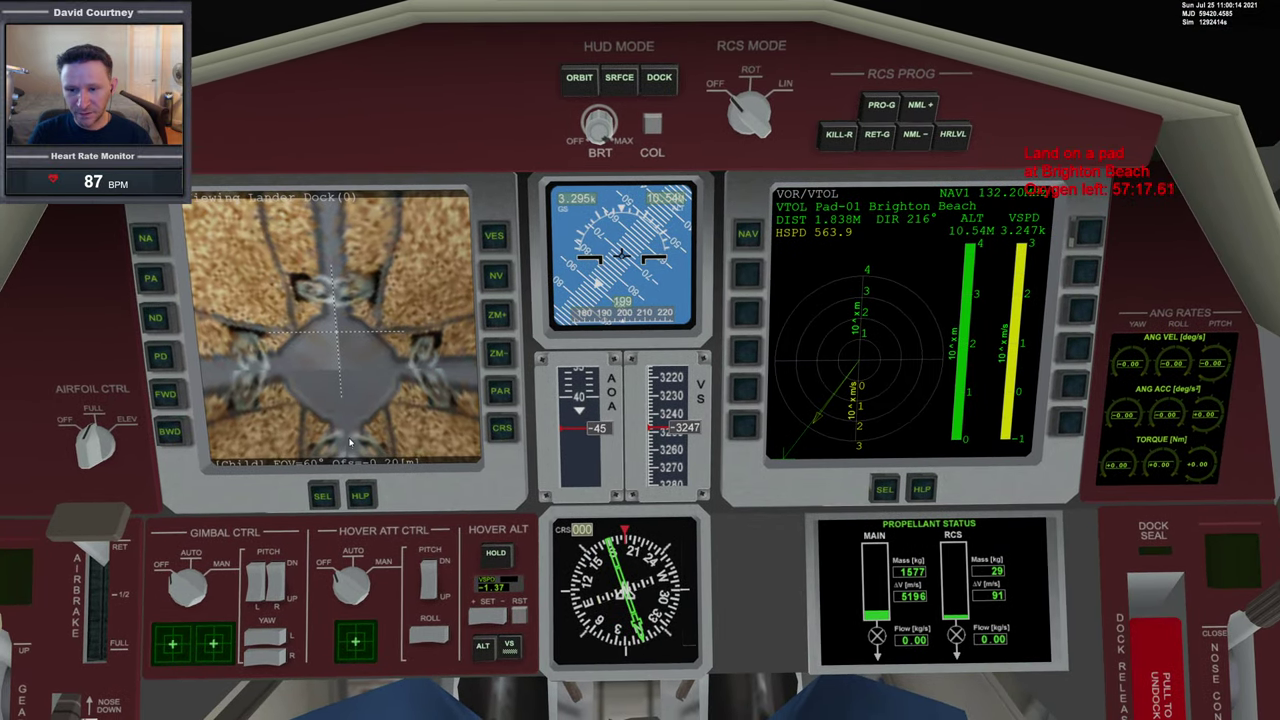
Switch the left display to the Interplanetary base-approach planner
left_click(322, 497)
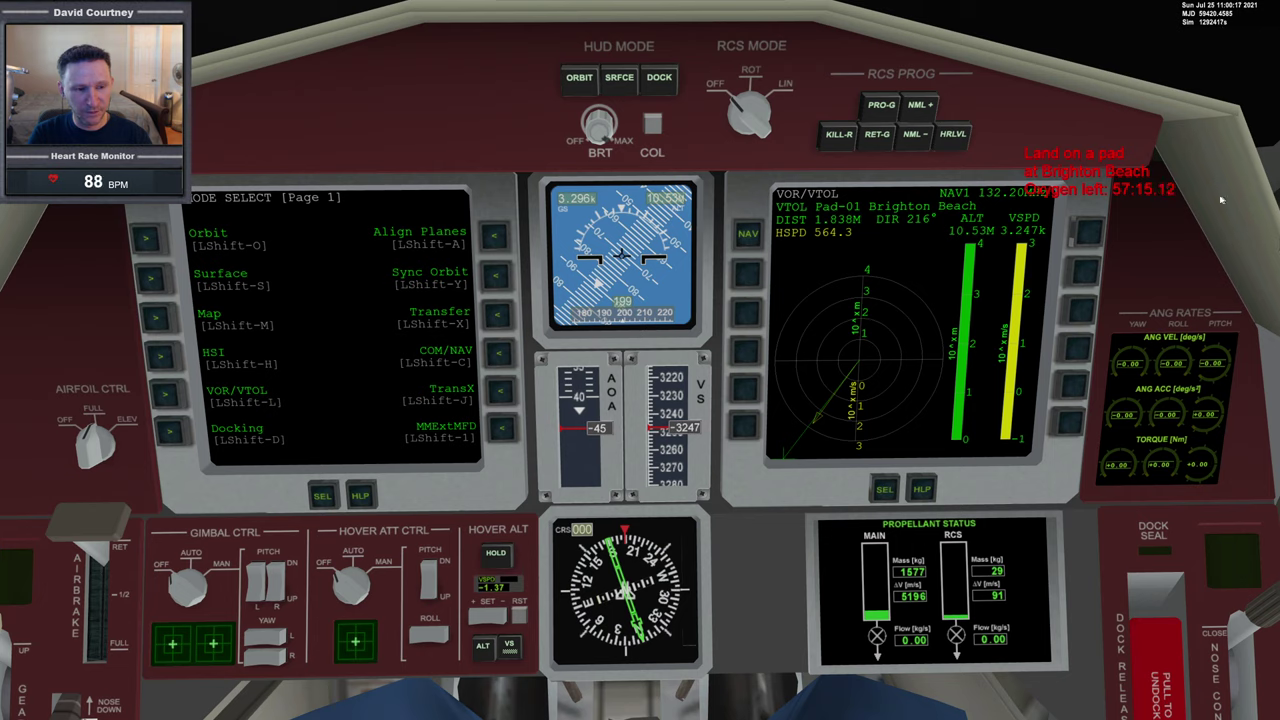
left_click(322, 497)
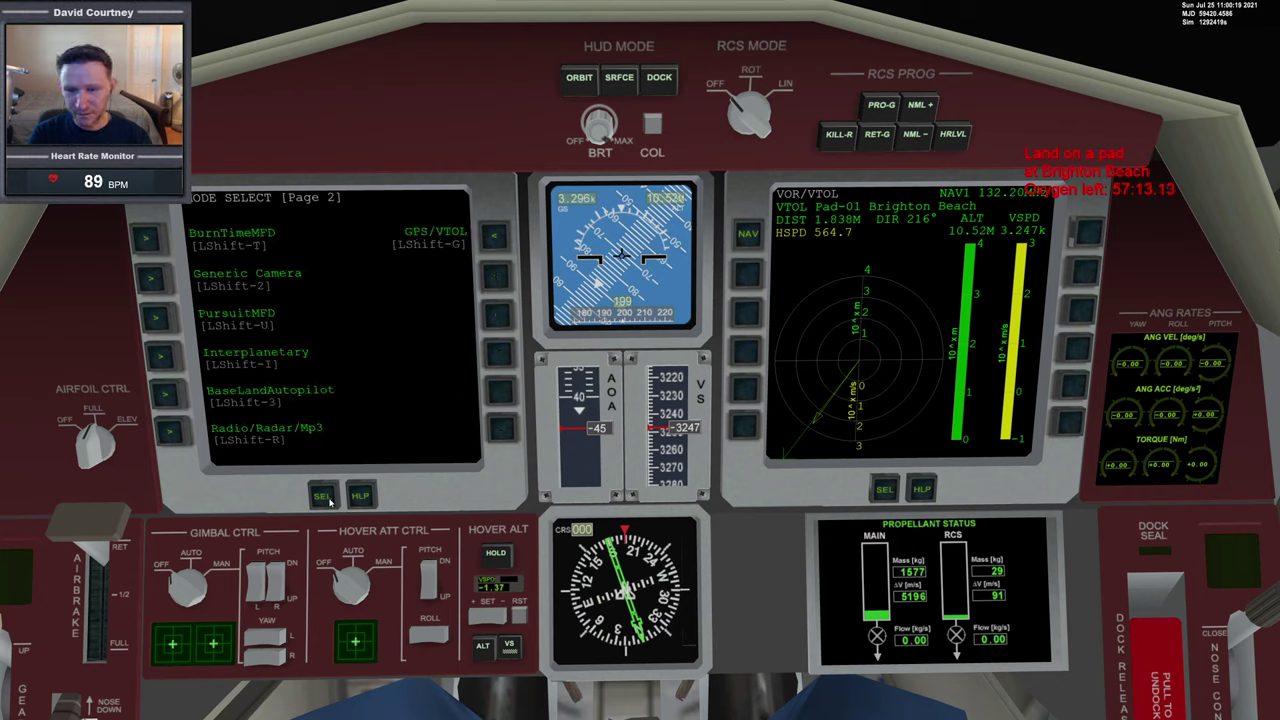
left_click(161, 356)
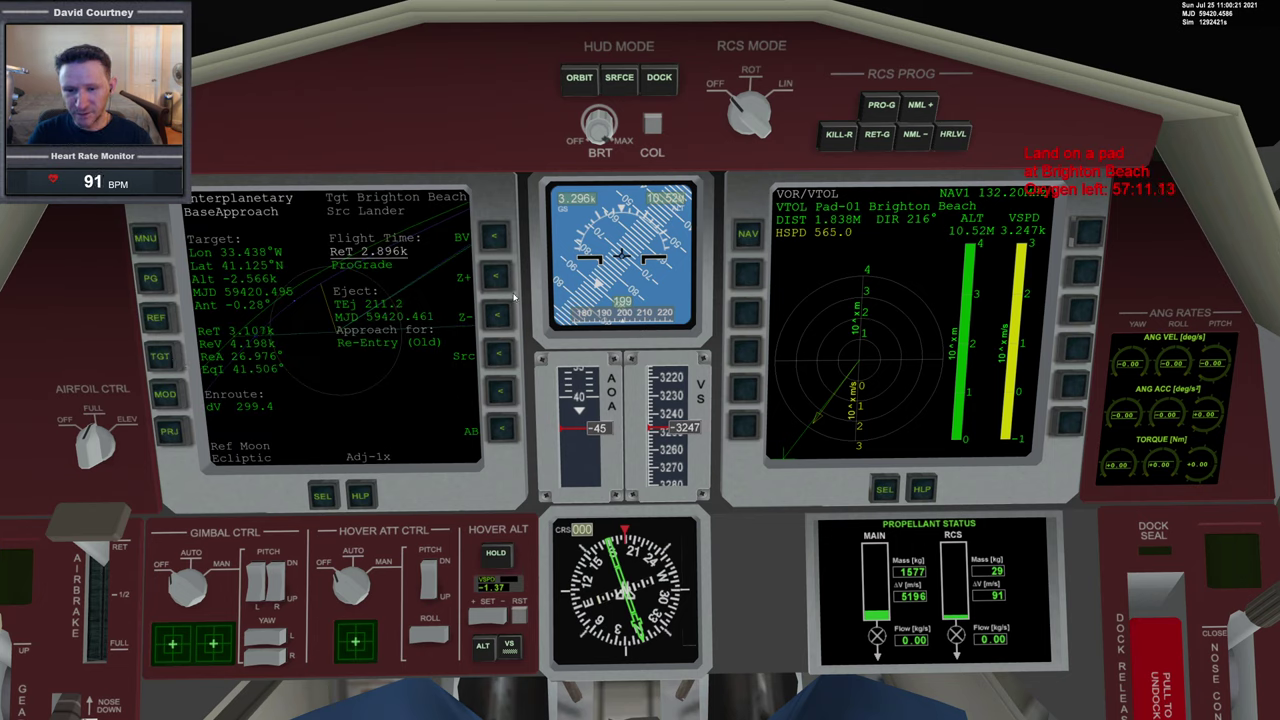
Set the planner's TEj ejection time to 0
left_click(149, 279)
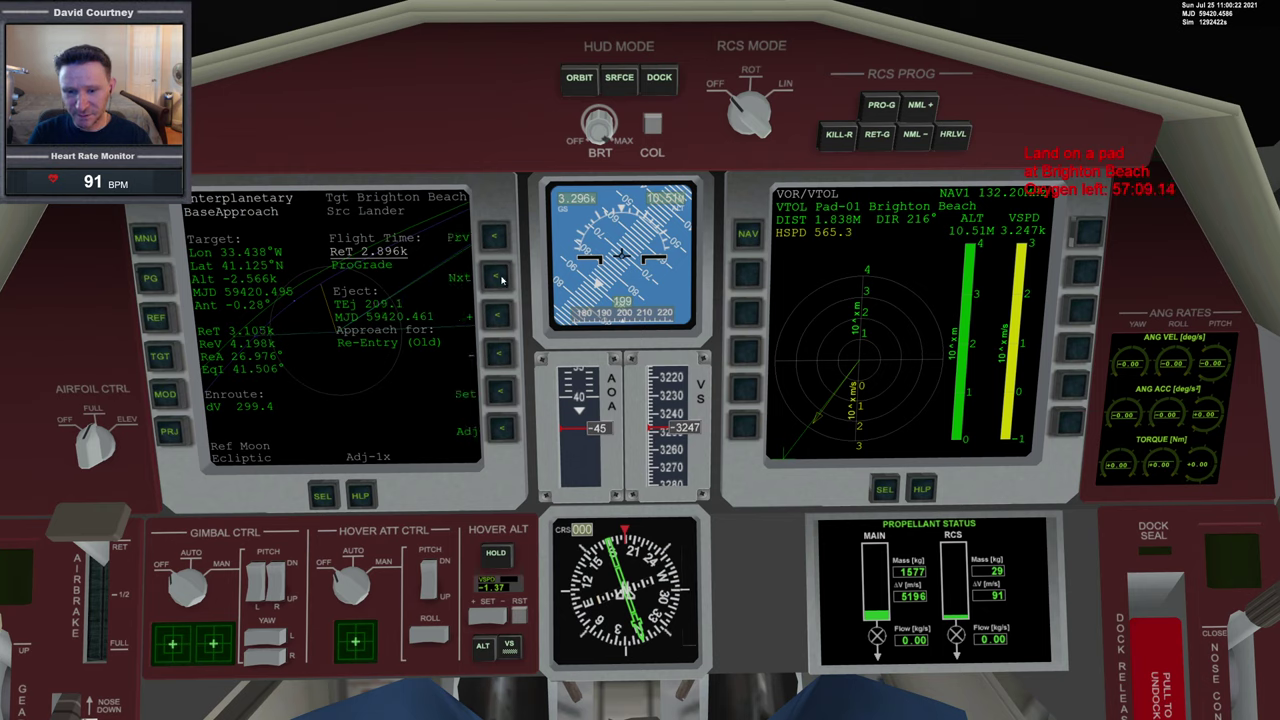
left_click(502, 281)
left_click(500, 250)
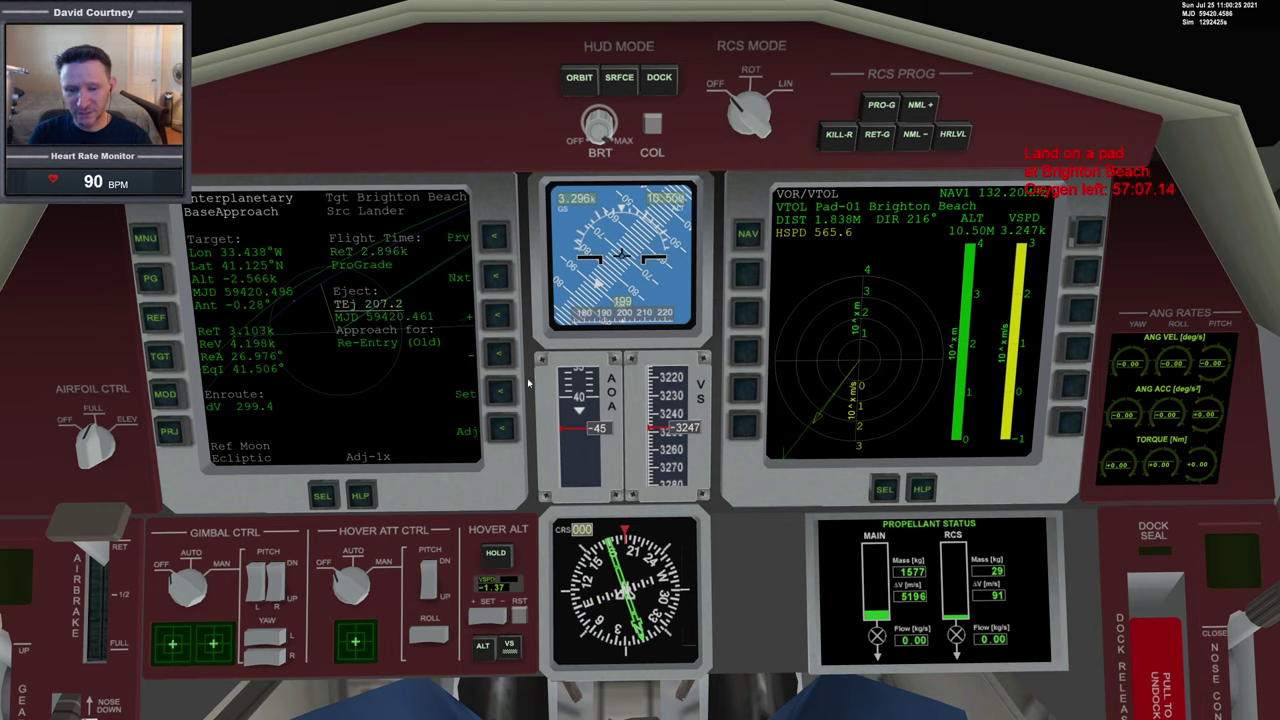
left_click(499, 394)
type("0")
key("Return")
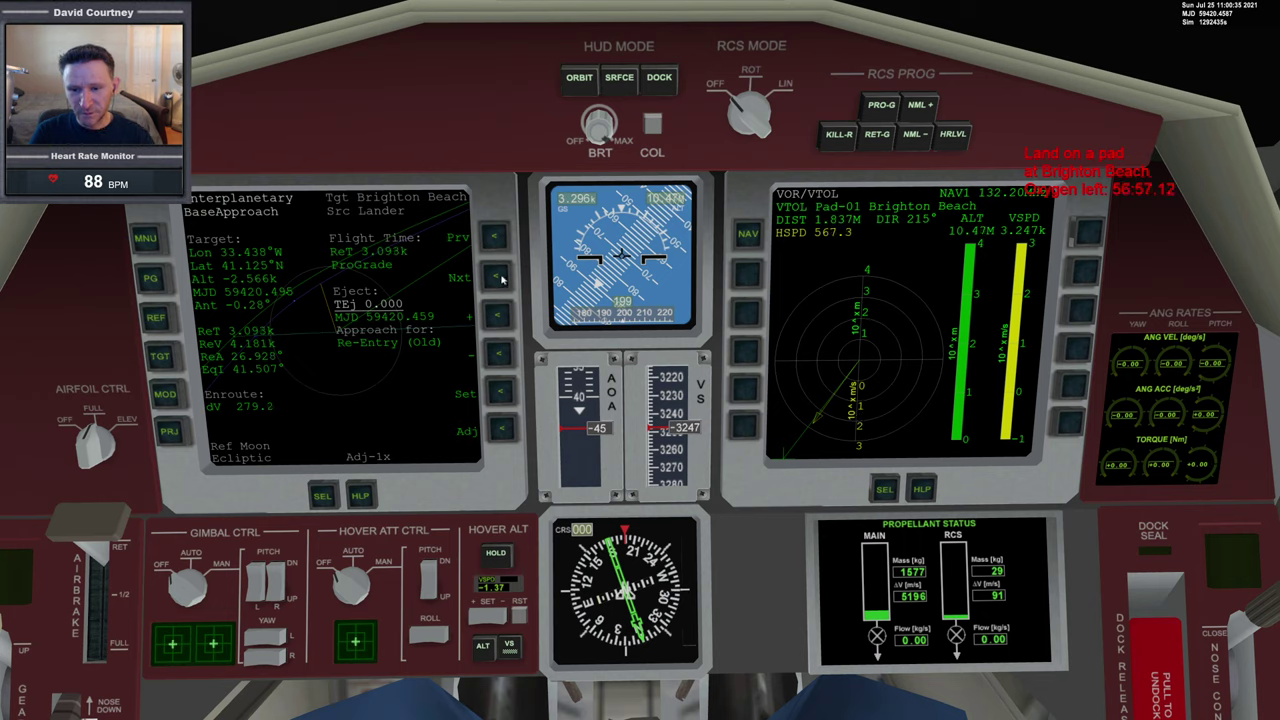
Select ReT and try re-entry times of 2600, 2700, 2800 and 2900 seconds
left_click(495, 240)
left_click(495, 240)
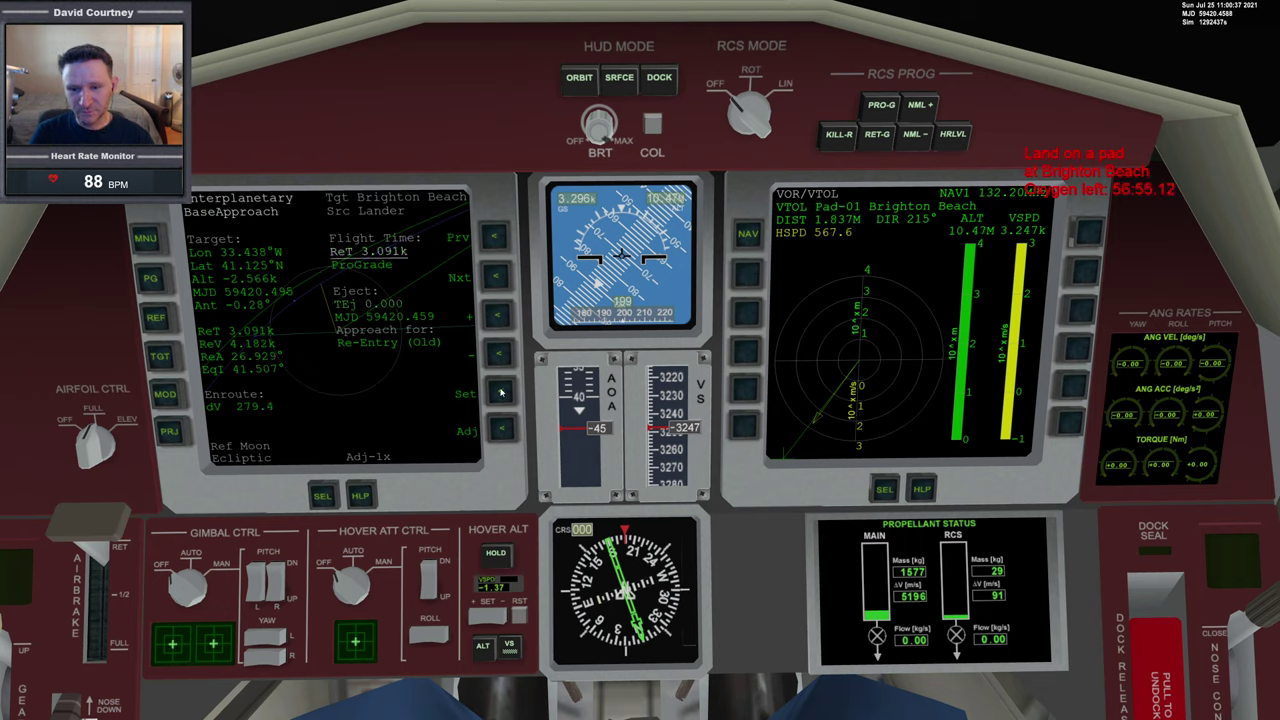
left_click(499, 392)
type("2600")
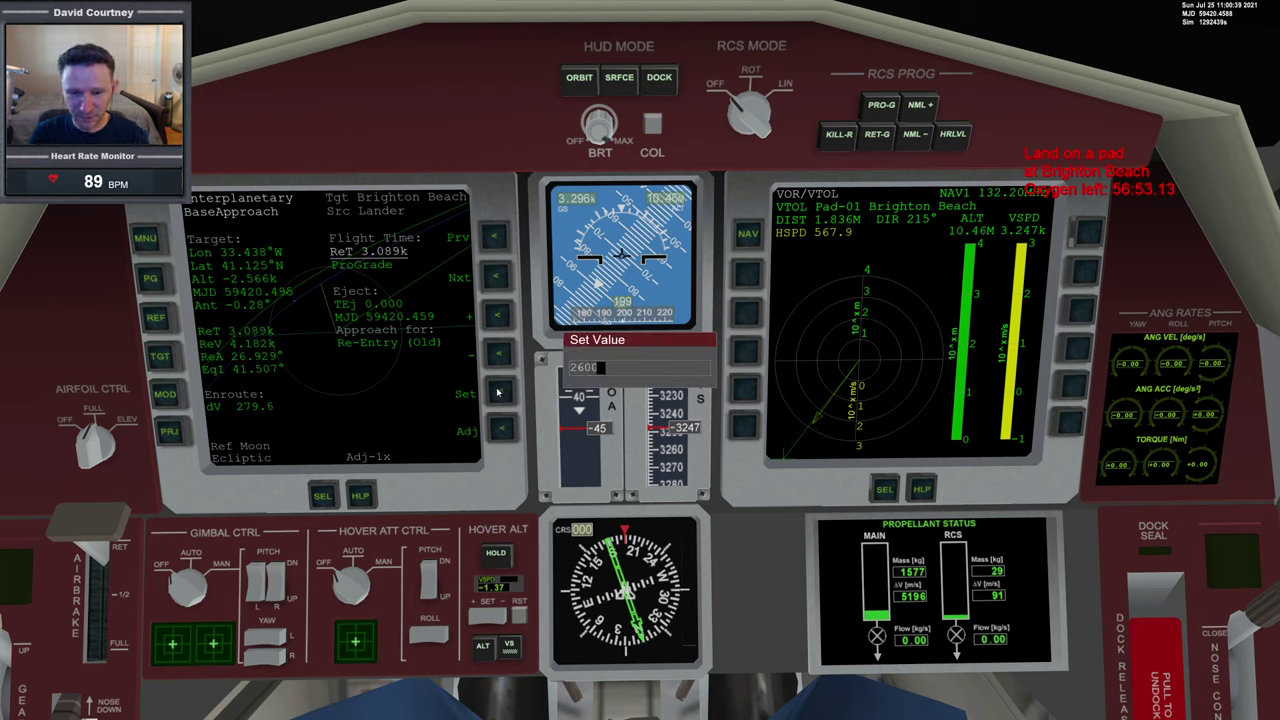
key("Return")
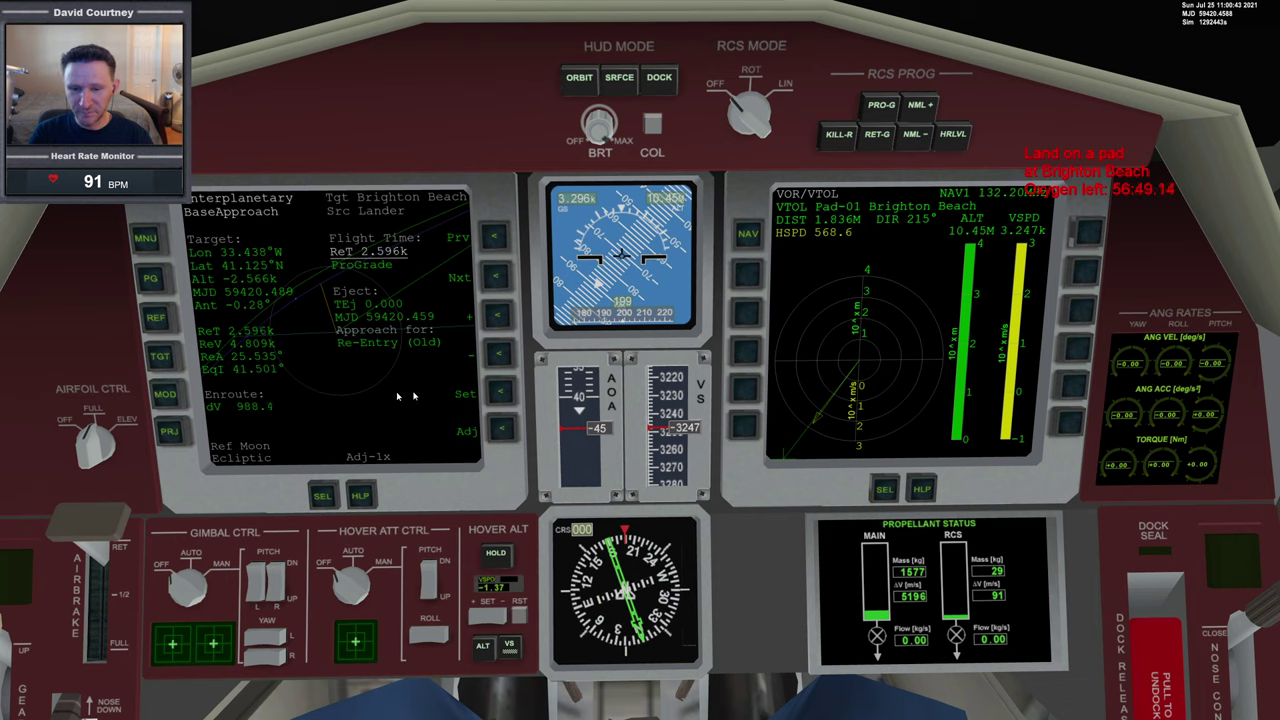
left_click(499, 396)
type("2700")
key("Return")
left_click(500, 396)
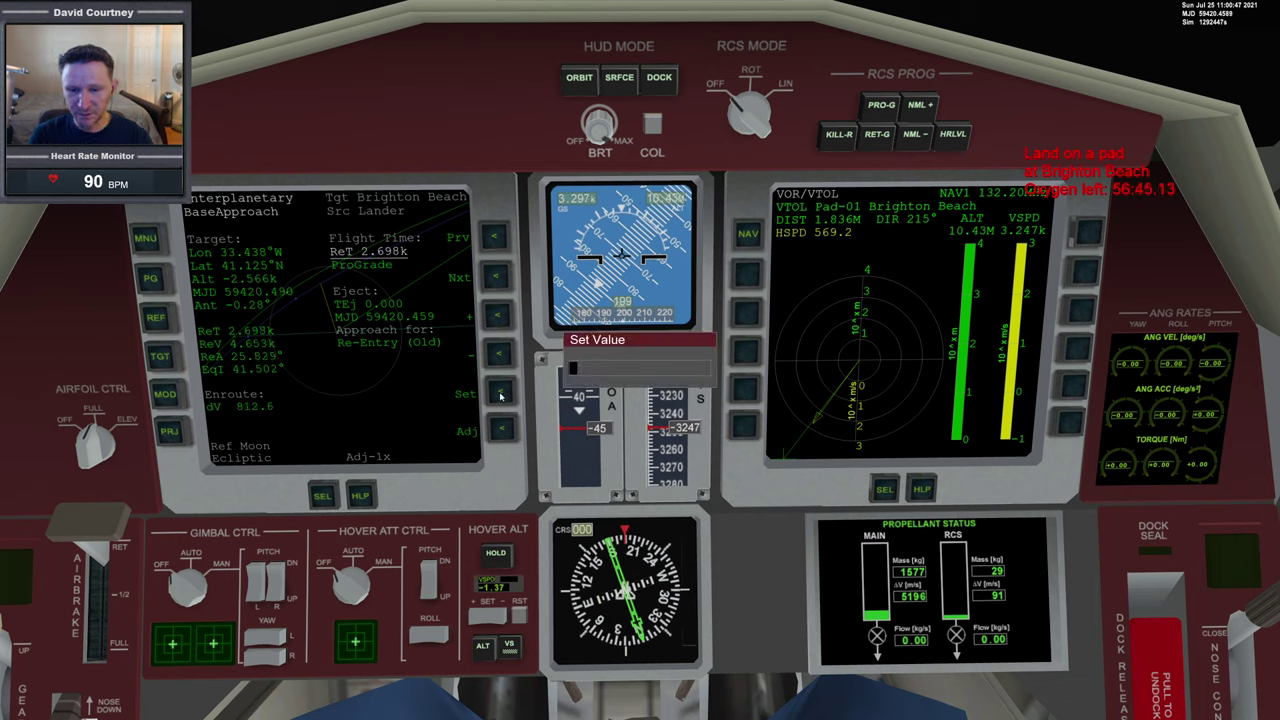
type("2800")
key("Return")
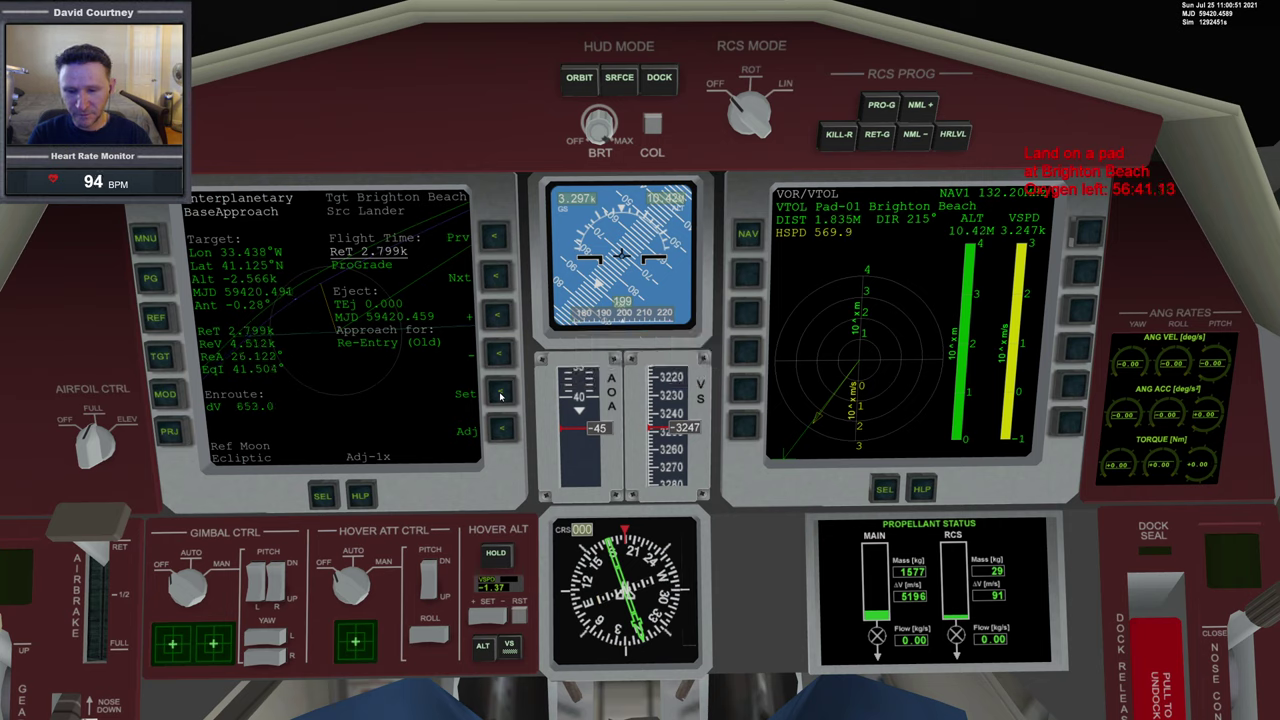
left_click(500, 396)
type("2900")
key("Return")
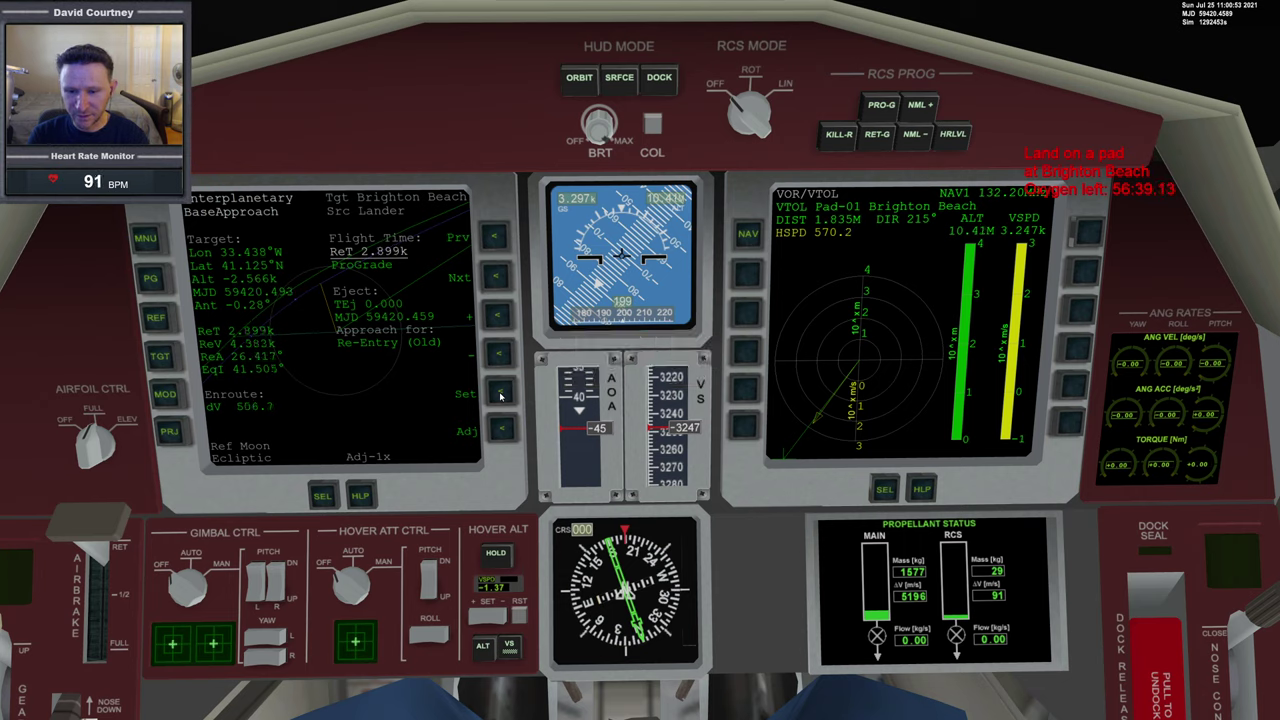
Try ReT 3000 and 3100, settle on 3050 seconds, and engage attitude autopilot
left_click(500, 396)
type("3000")
key("Return")
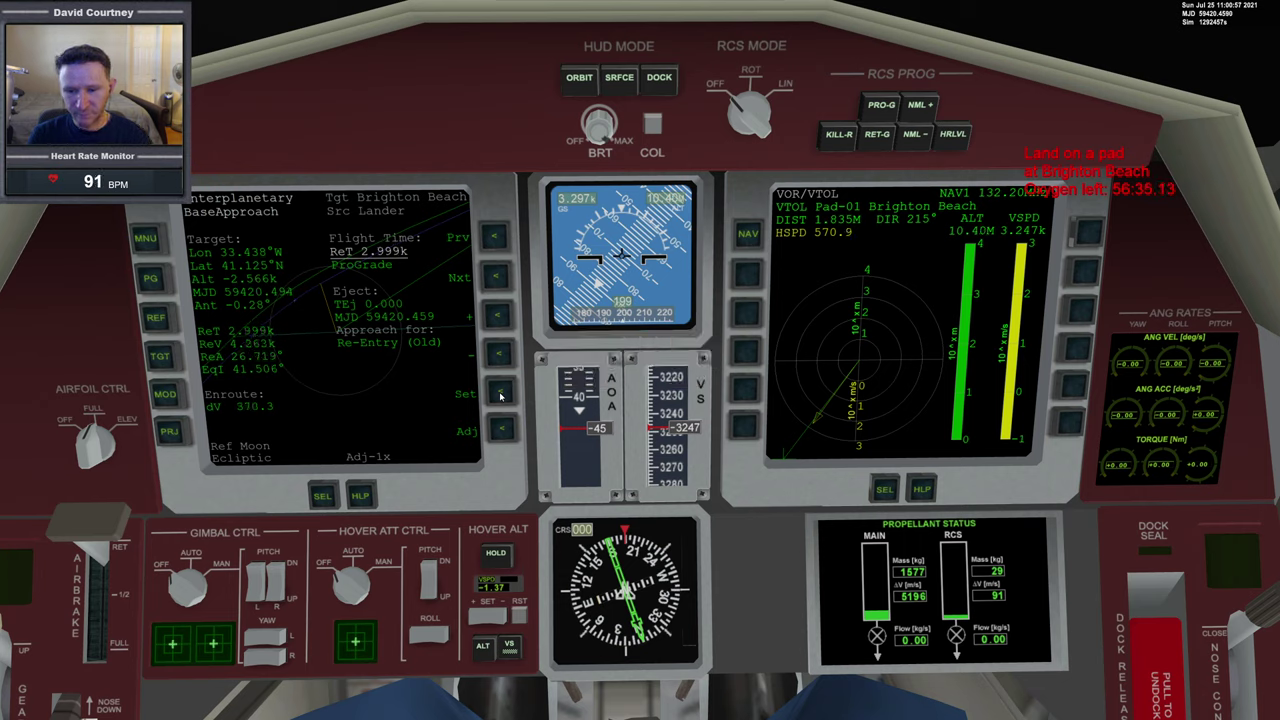
left_click(500, 396)
type("31")
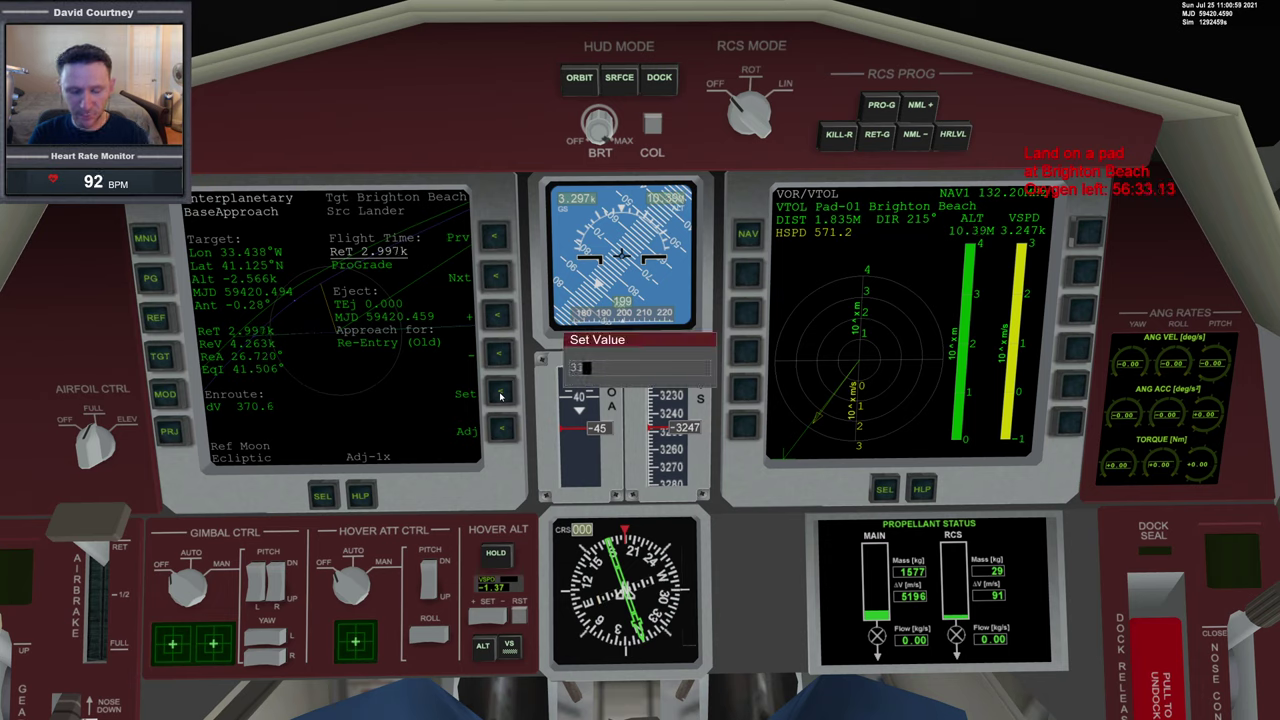
type("00")
key("Return")
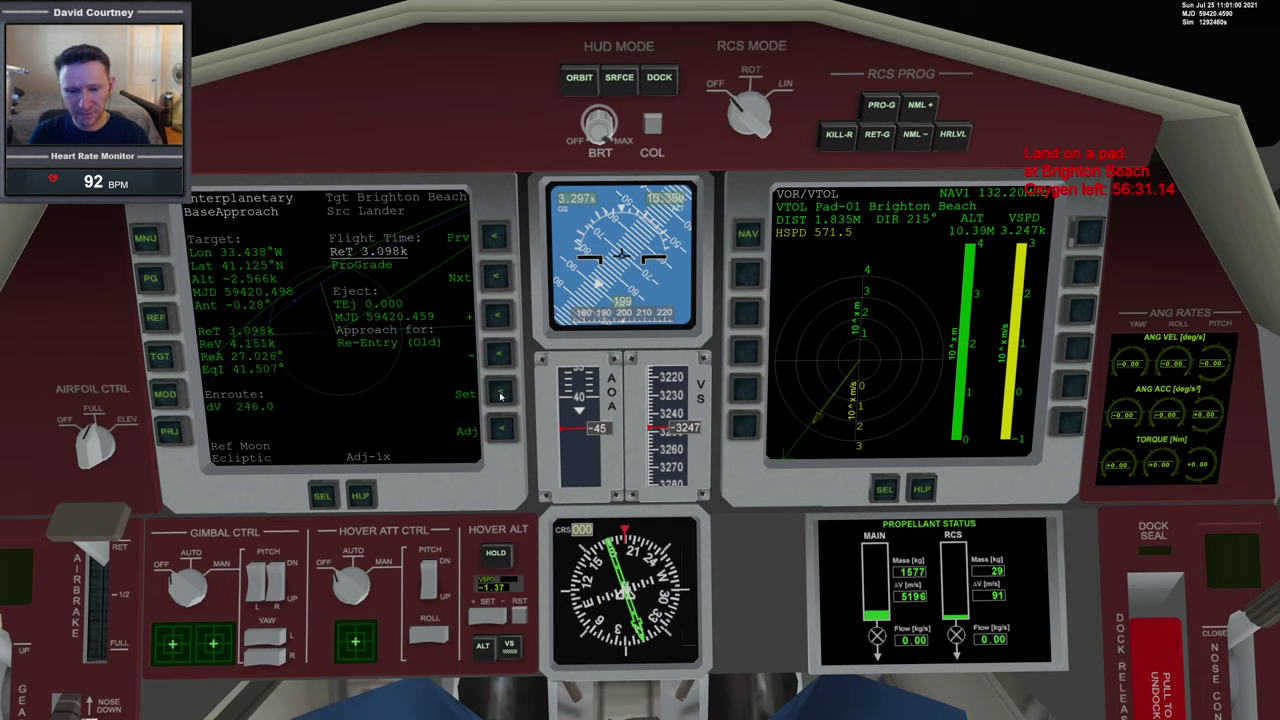
left_click(500, 396)
type("3050")
key("Return")
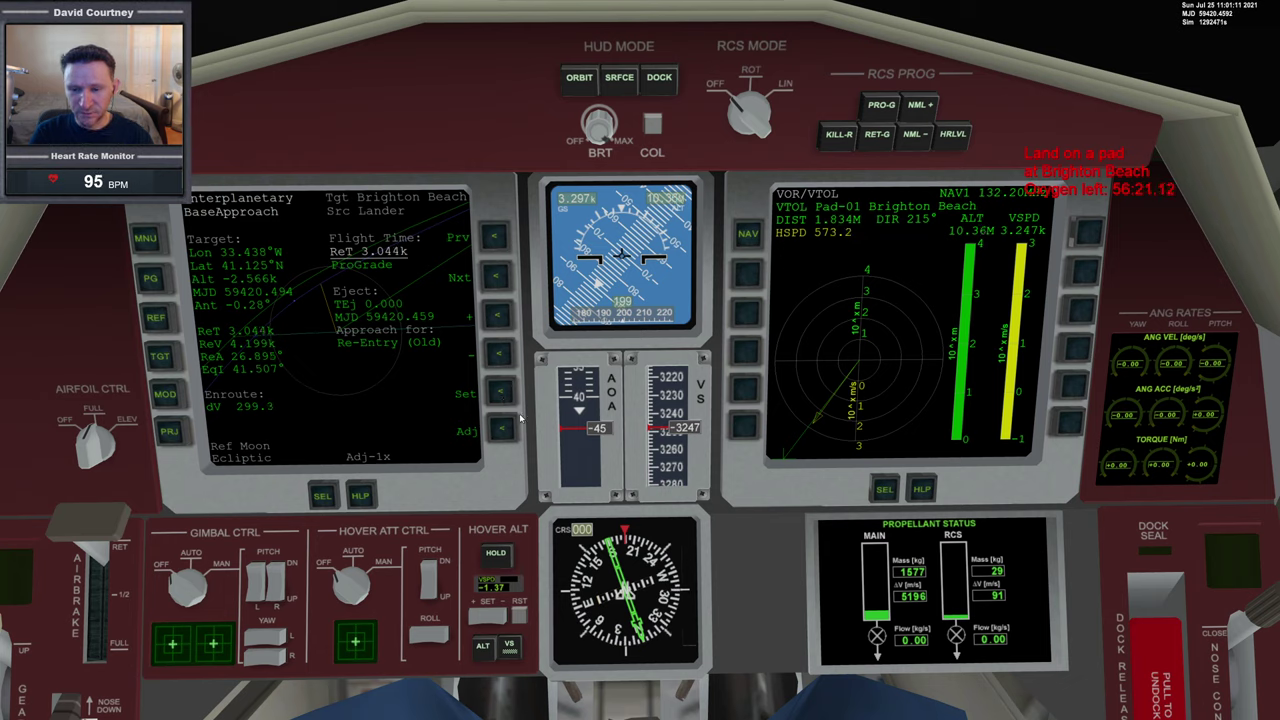
left_click(151, 279)
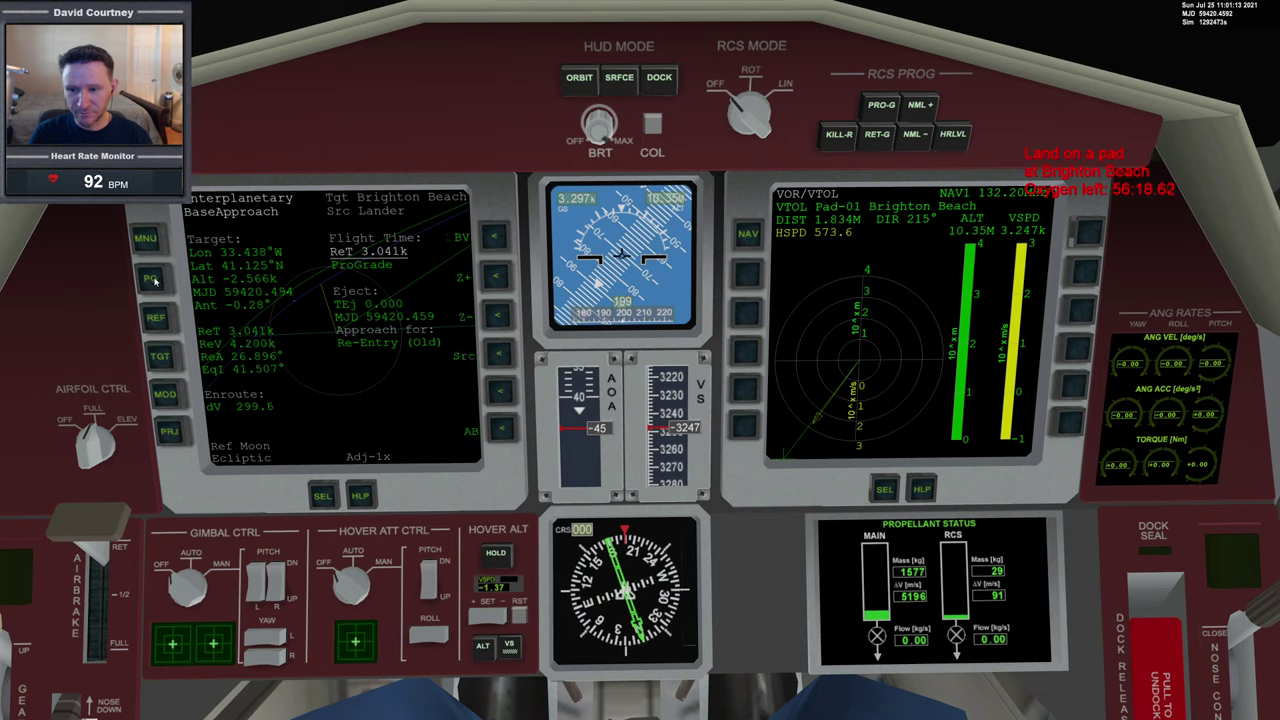
left_click(504, 431)
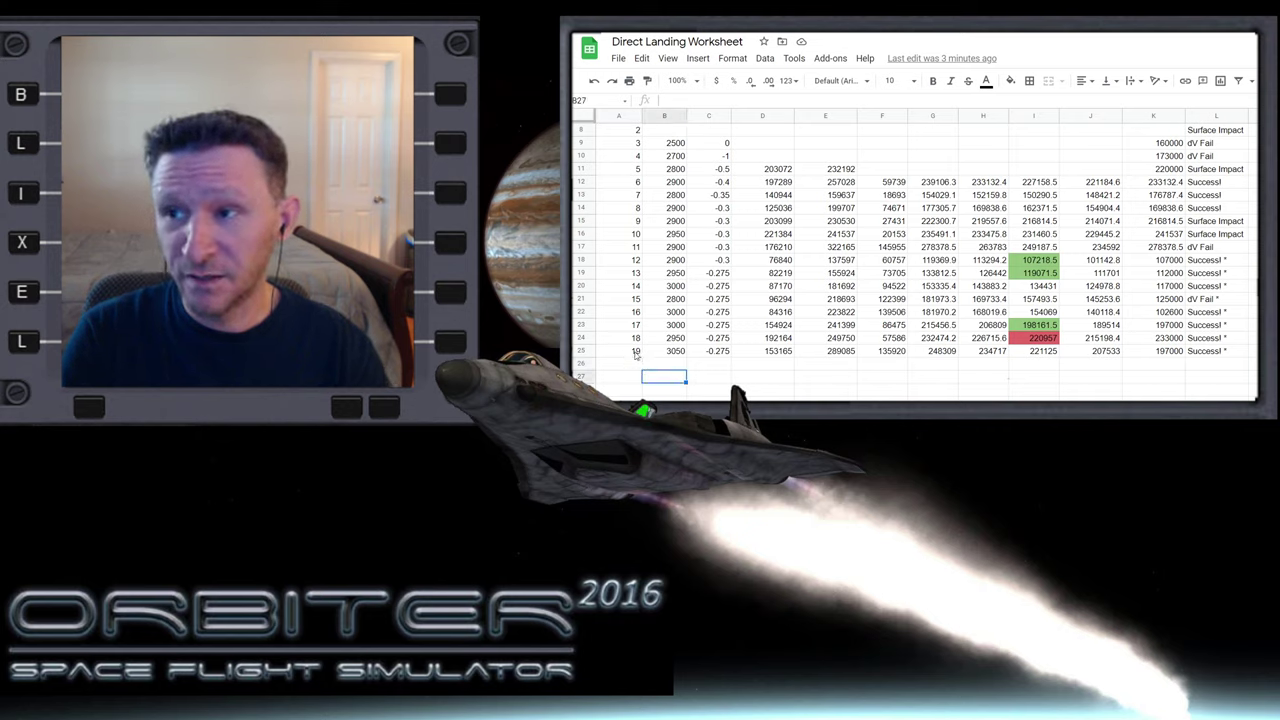
Copy attempt 19's row A25:K25 into row 26 for run 20
mouse_move(636, 351)
left_mouse_down()
mouse_move(1215, 360)
mouse_move(1180, 368)
left_mouse_up()
key("ctrl+c")
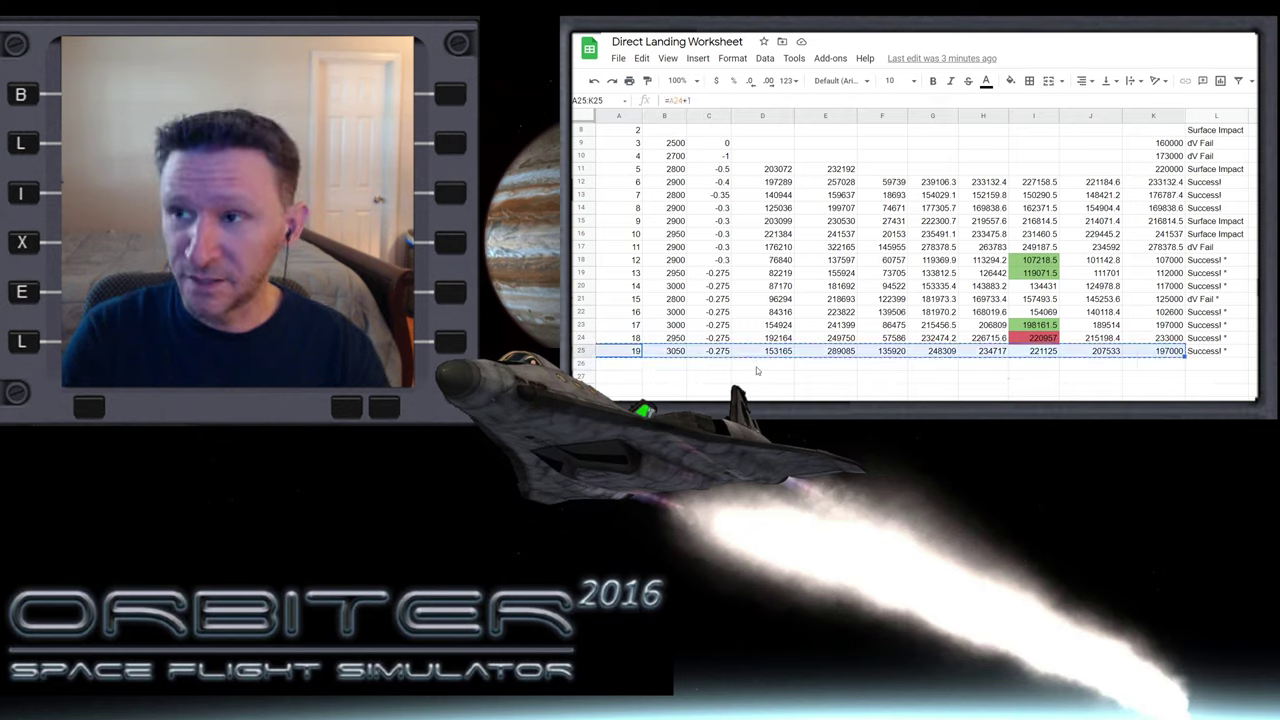
left_click(641, 366)
key("ctrl+v")
Clear the old measurement values from row 26, including 197000 in K26
left_click(645, 365)
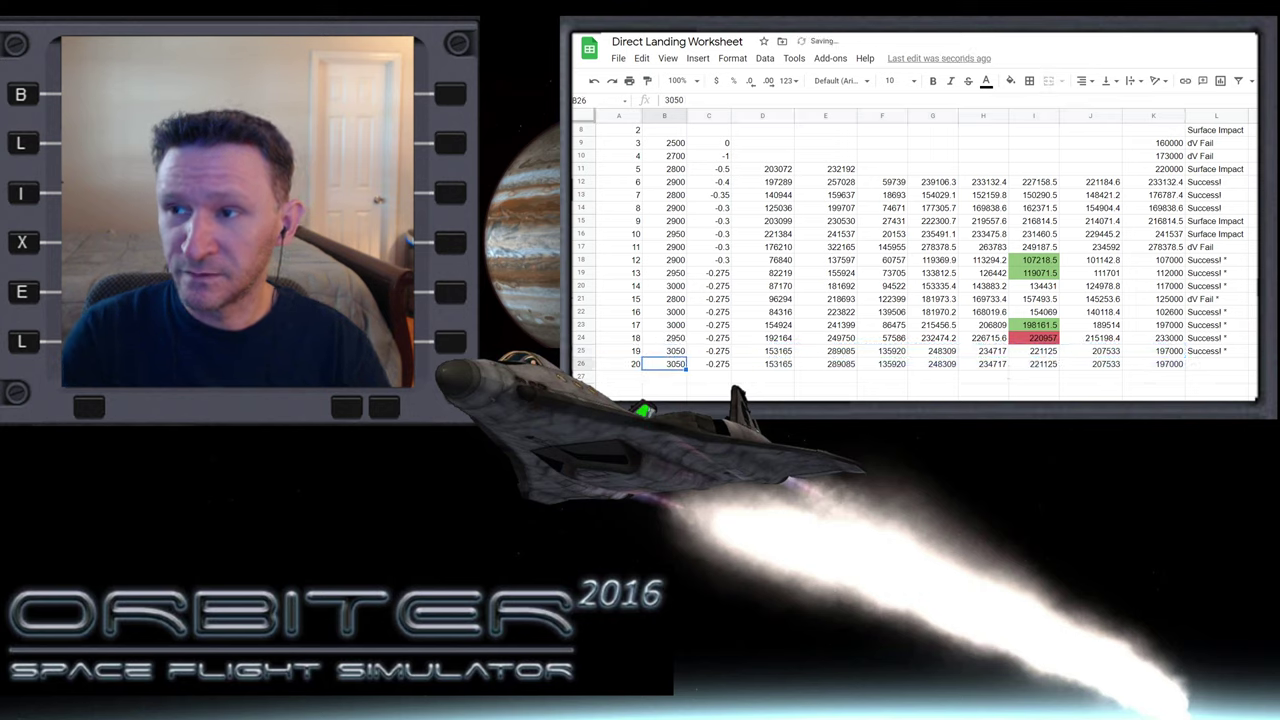
left_click(709, 364)
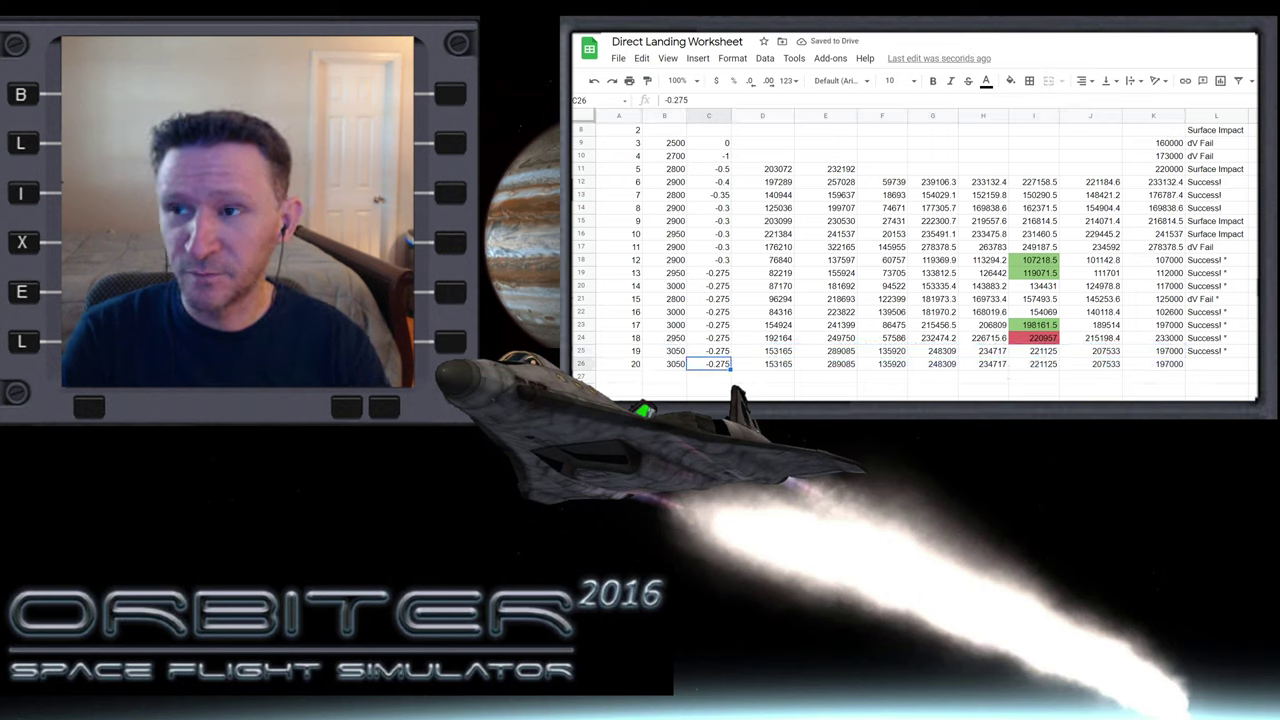
left_click(762, 364)
key("Delete")
left_click(825, 364)
key("Delete")
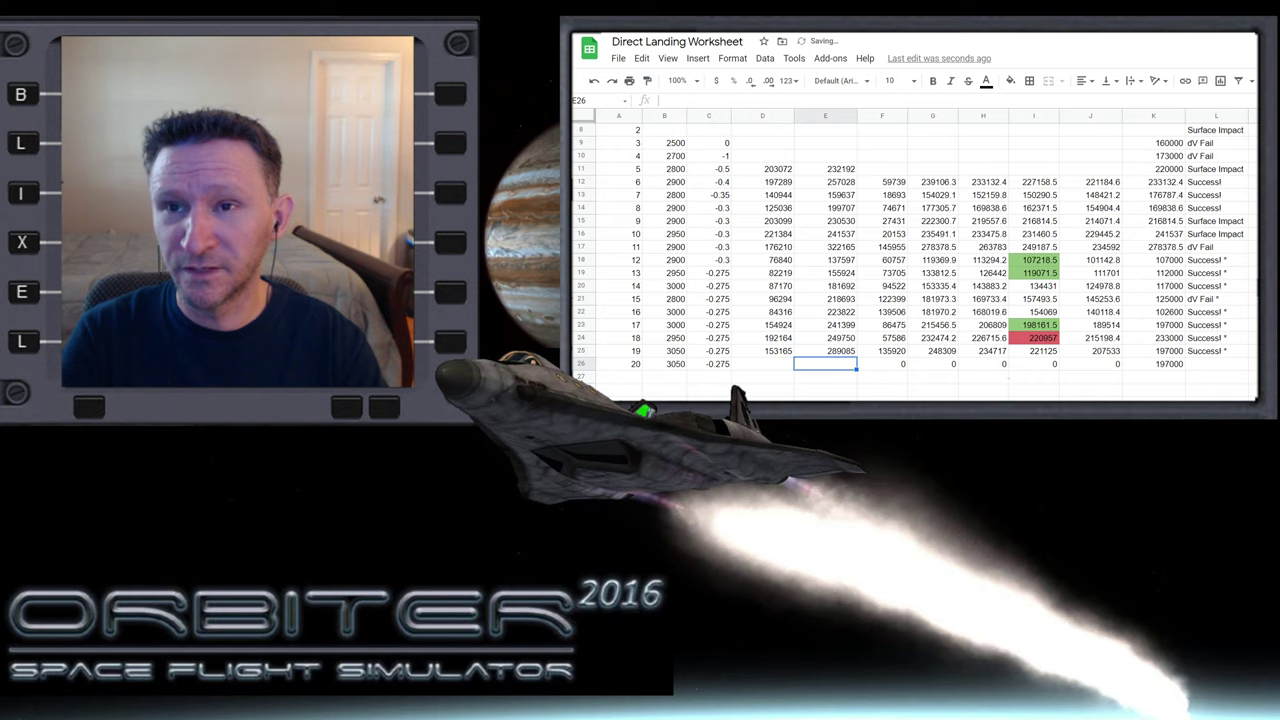
key("Right")
key("Right")
key("Right")
key("Delete")
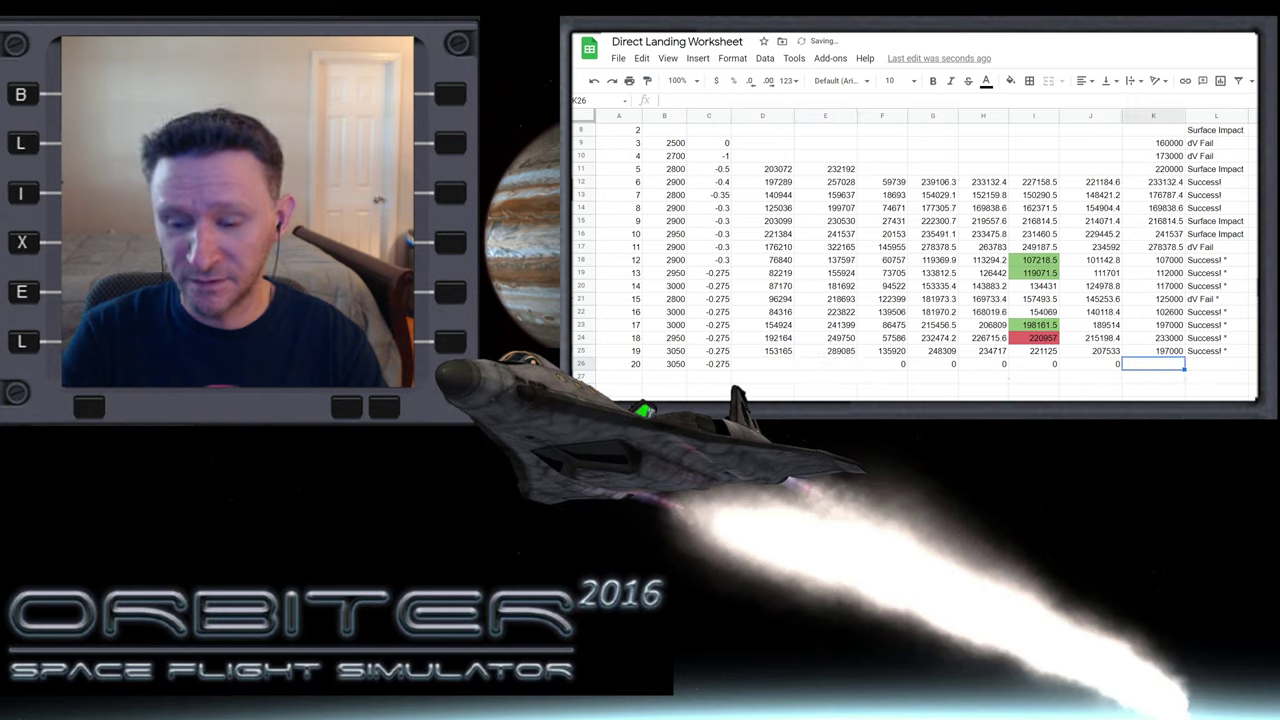
key("Left")
key("Left")
key("Left")
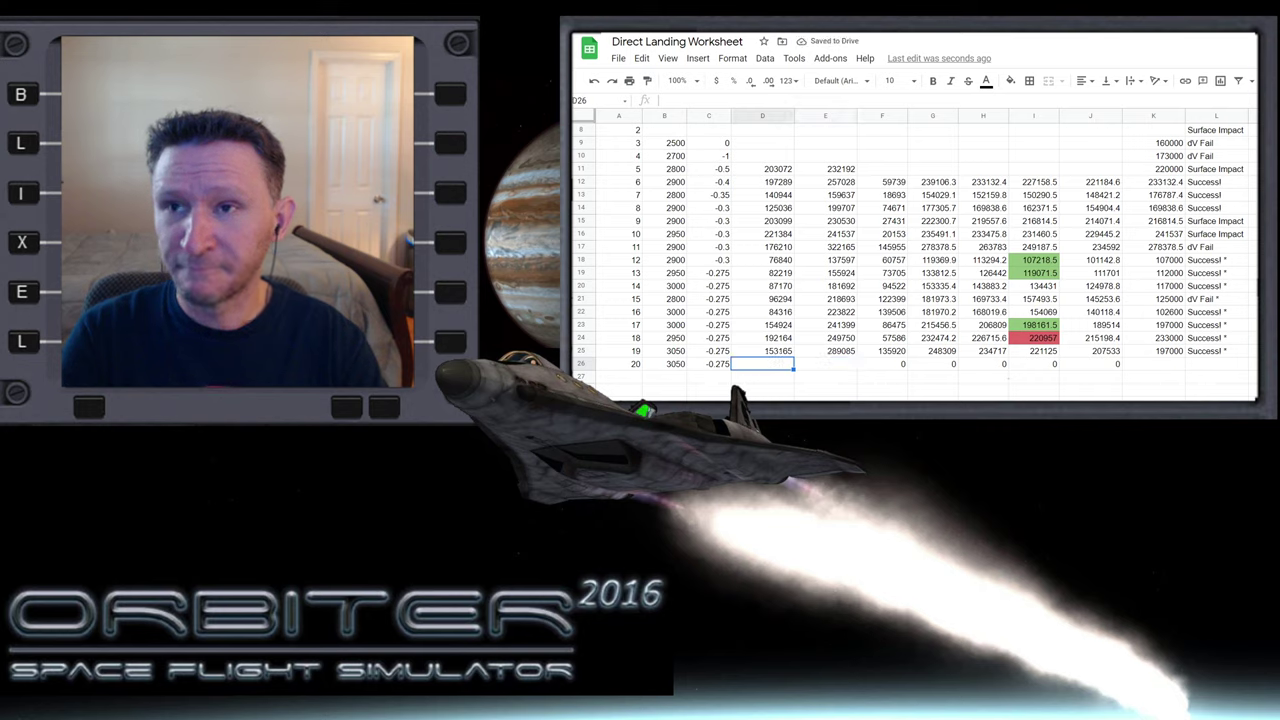
Set the right display to BurnTimeMFD with a target delta-v of 4202 m/s
key("ctrl+Tab")
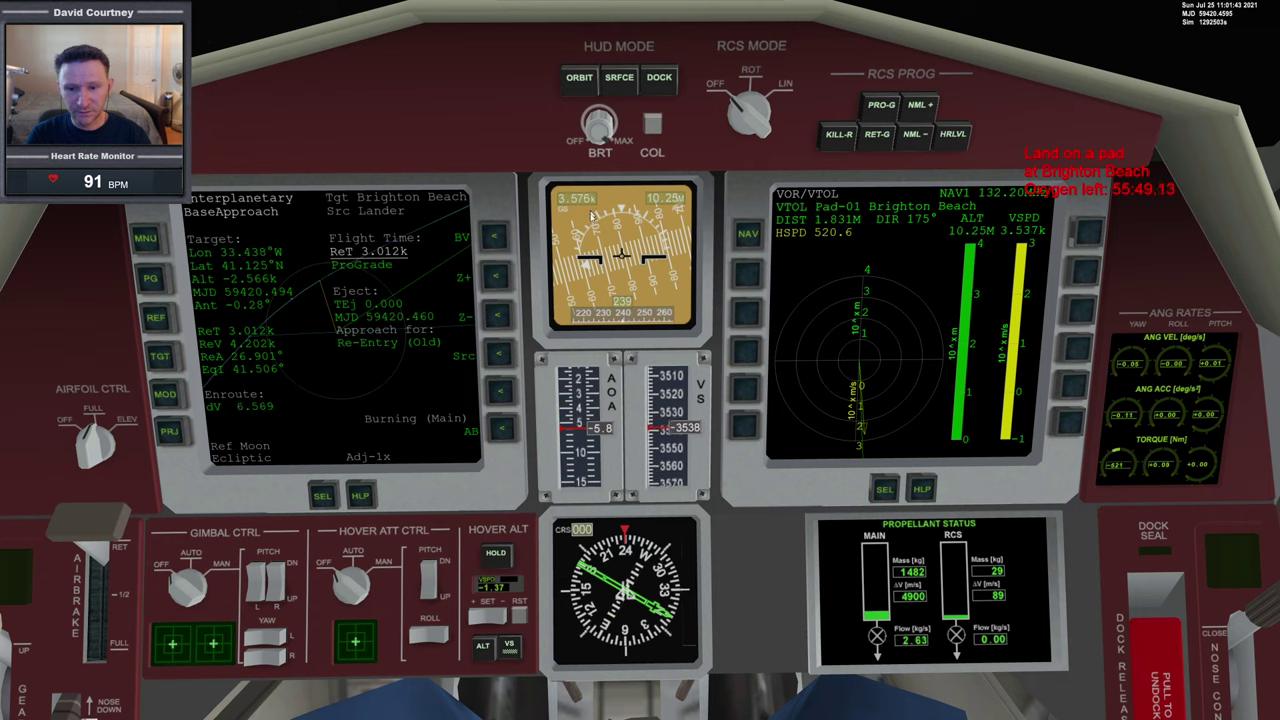
key("shift+F1")
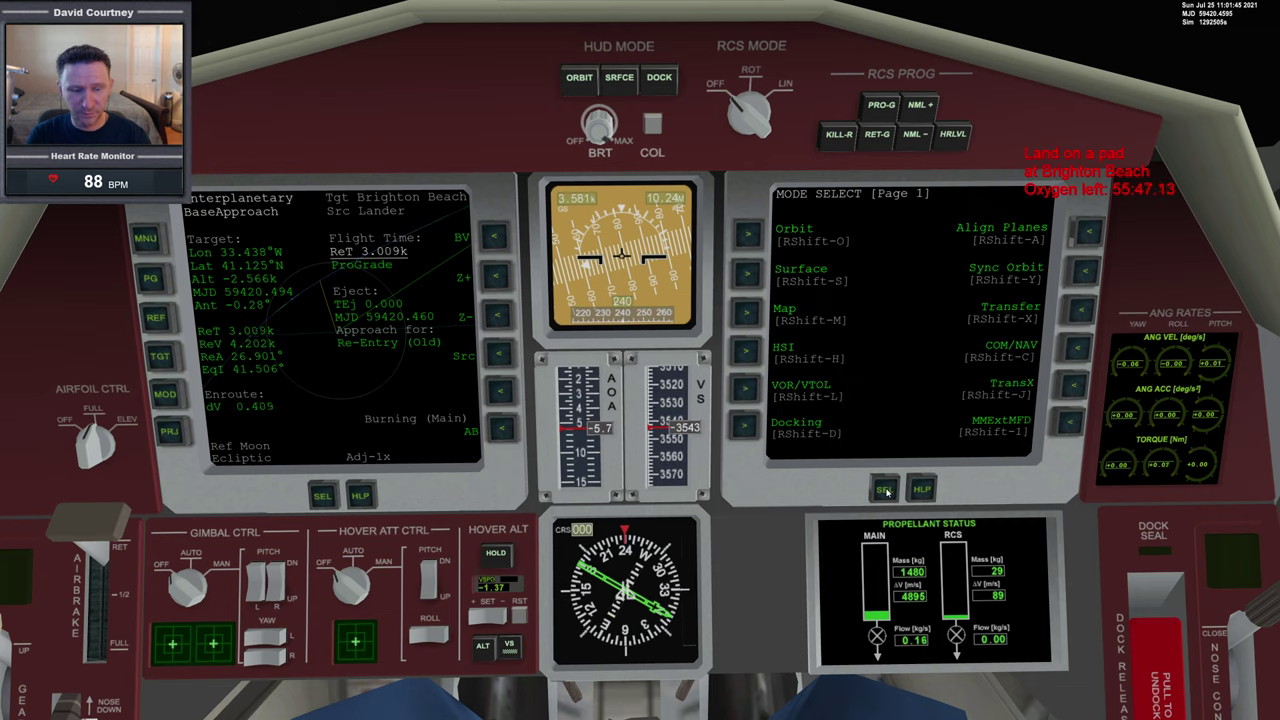
key("shift+F1")
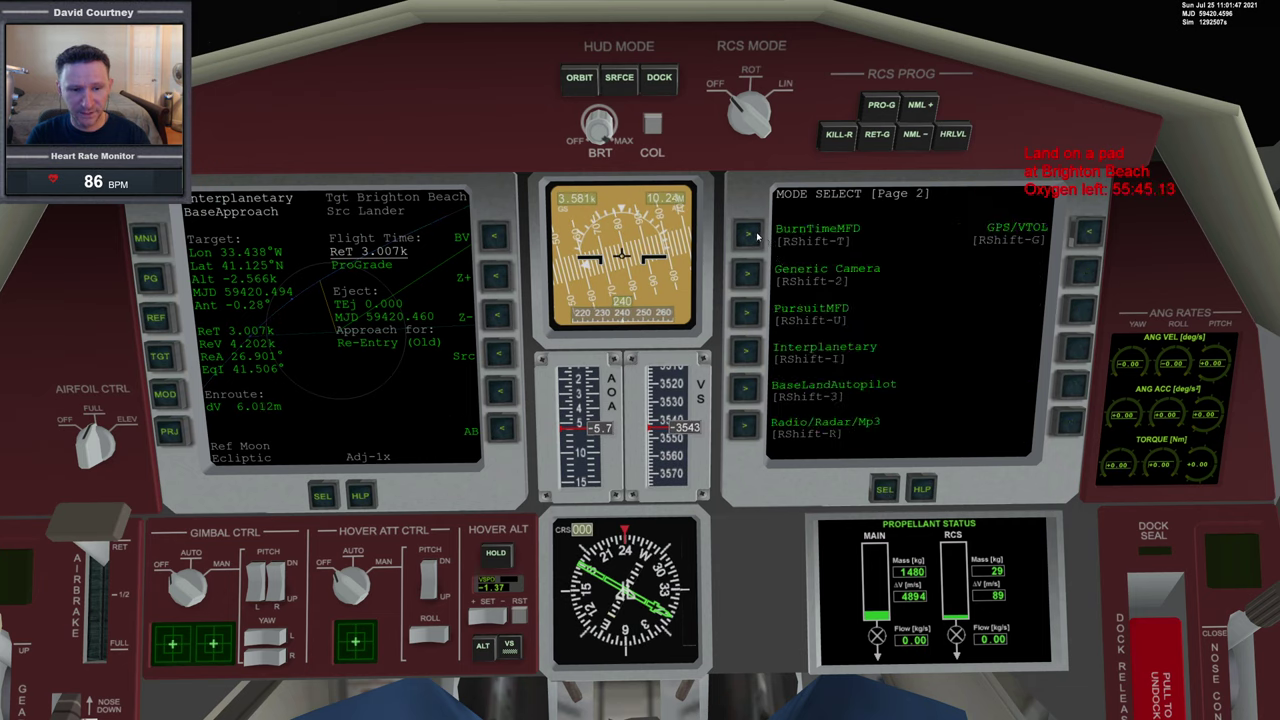
left_click(755, 234)
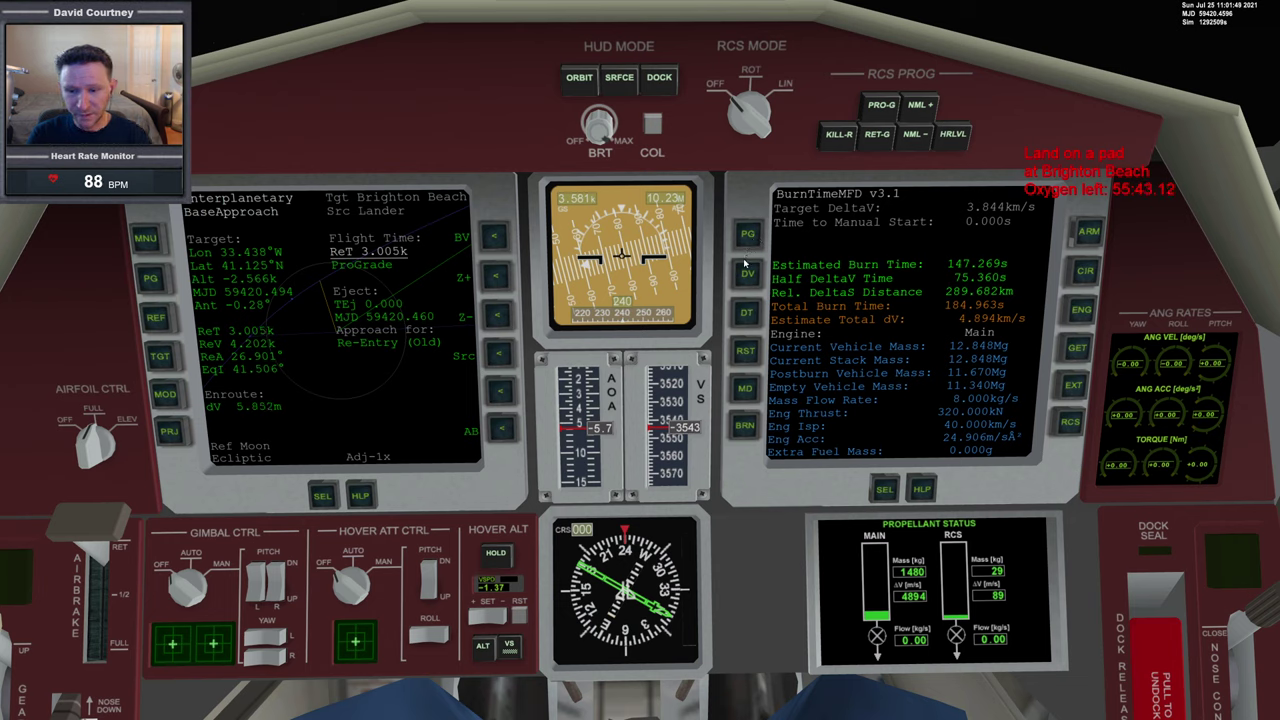
left_click(747, 273)
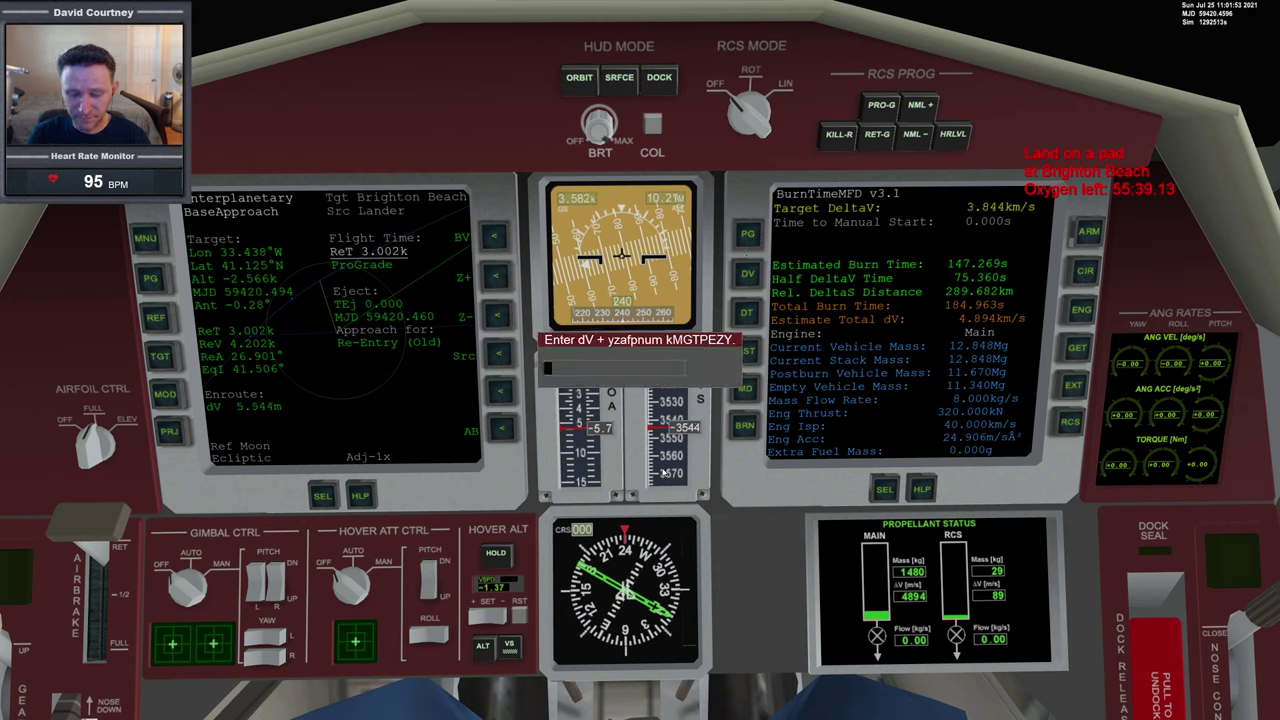
type("4202")
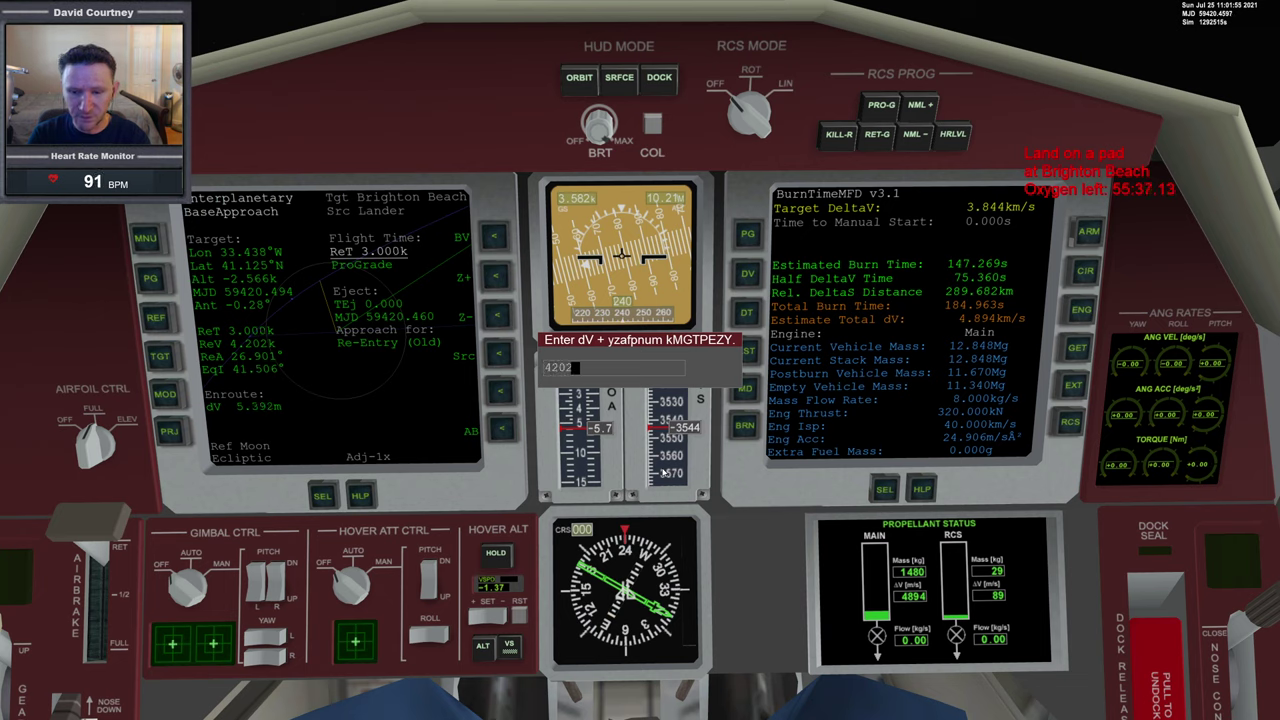
key("Return")
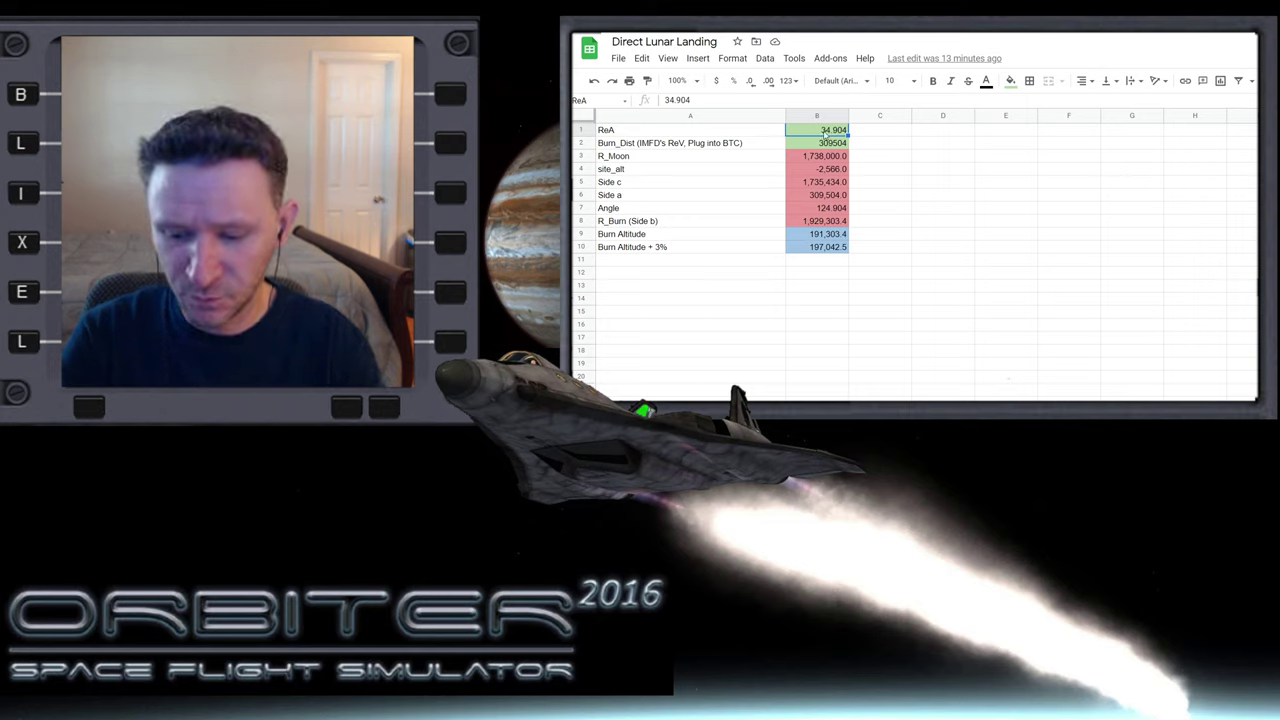
Enter ReA 26.901 and Burn_Dist 345398, then check Burn Altitude + 3% reads 183,981.3
type("28")
type(".901")
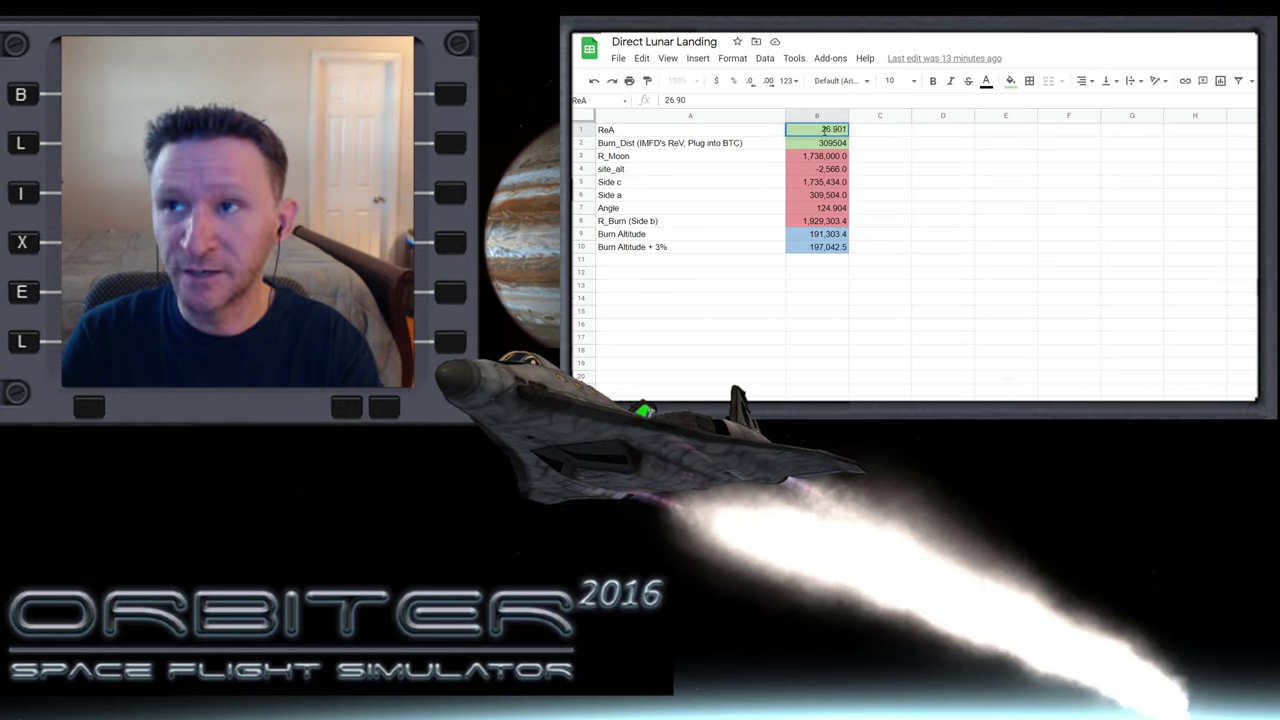
key("Return")
type("345")
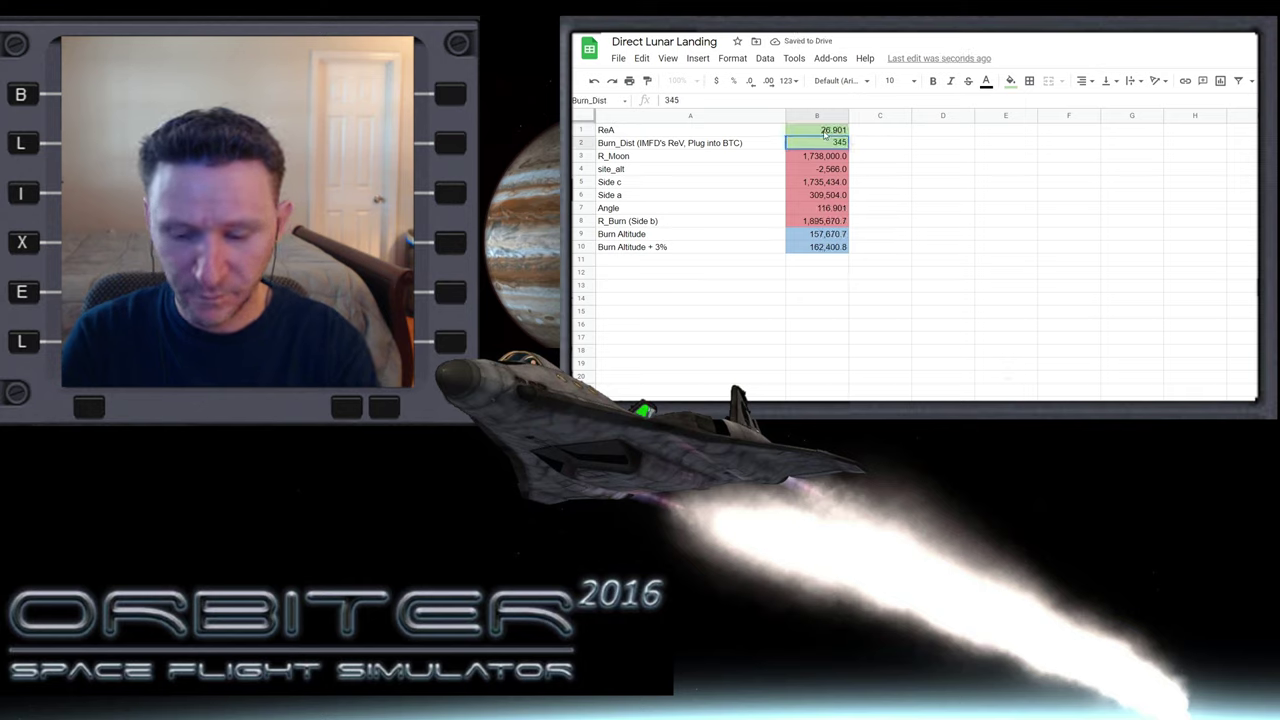
type("398")
key("Return")
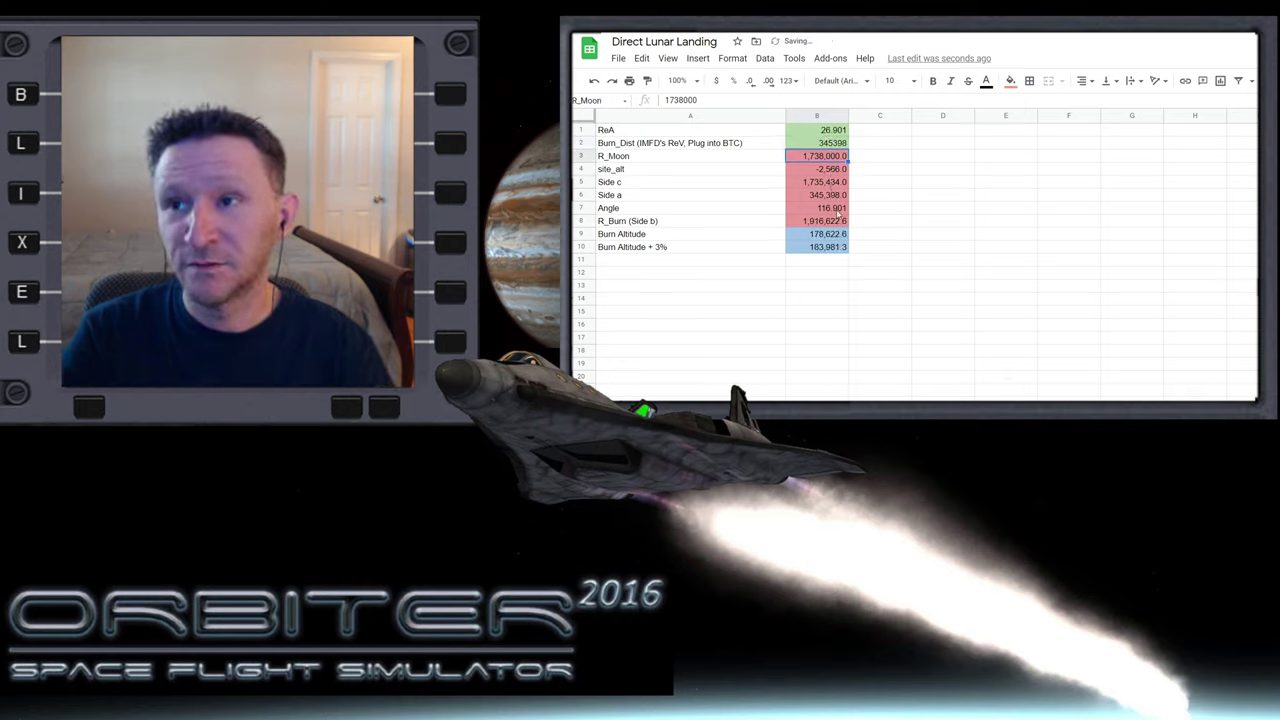
left_click(827, 234)
left_click(815, 249)
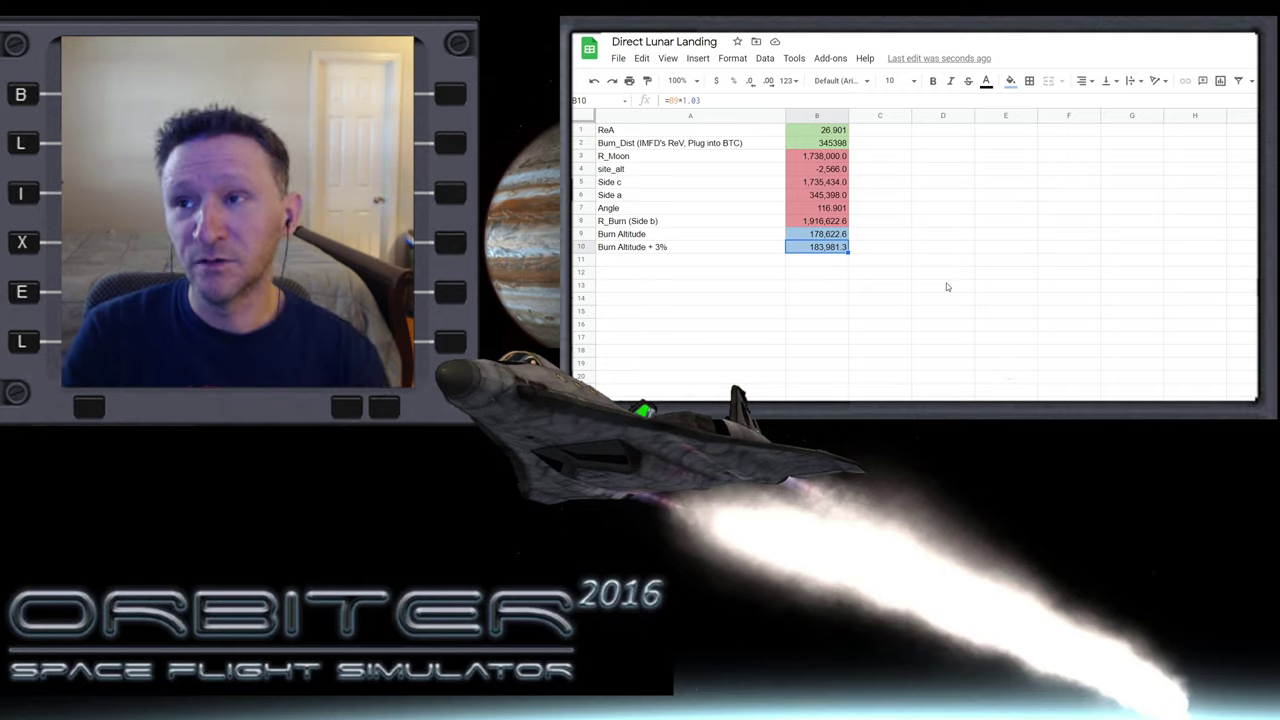
left_click(815, 263)
left_click(811, 247)
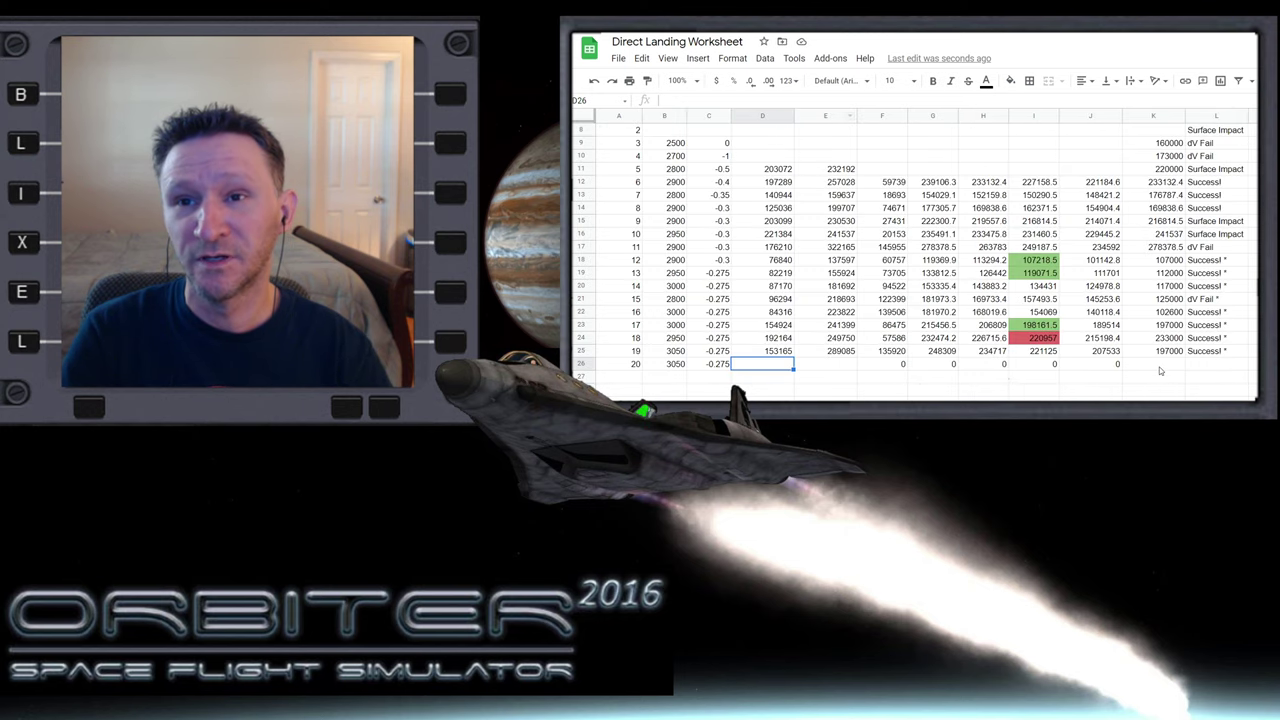
Log 183000 as run 20's burn altitude in K26
left_click(1160, 366)
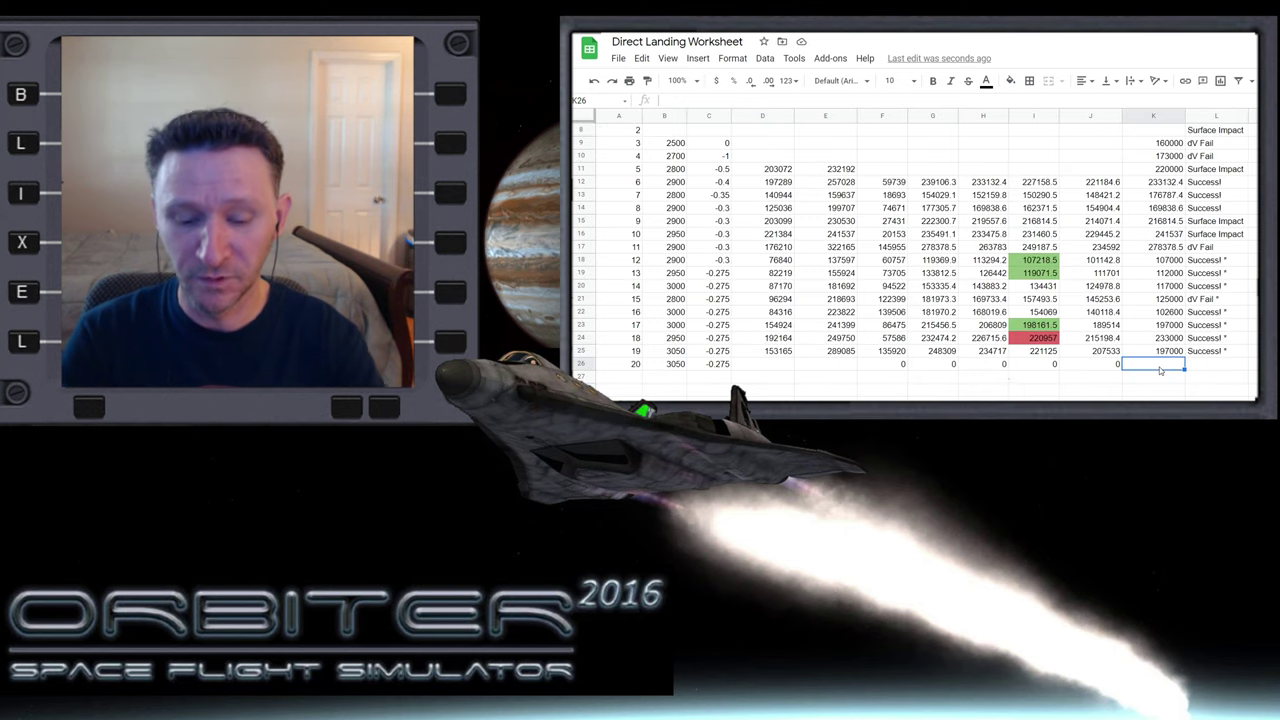
type("183000")
key("Return")
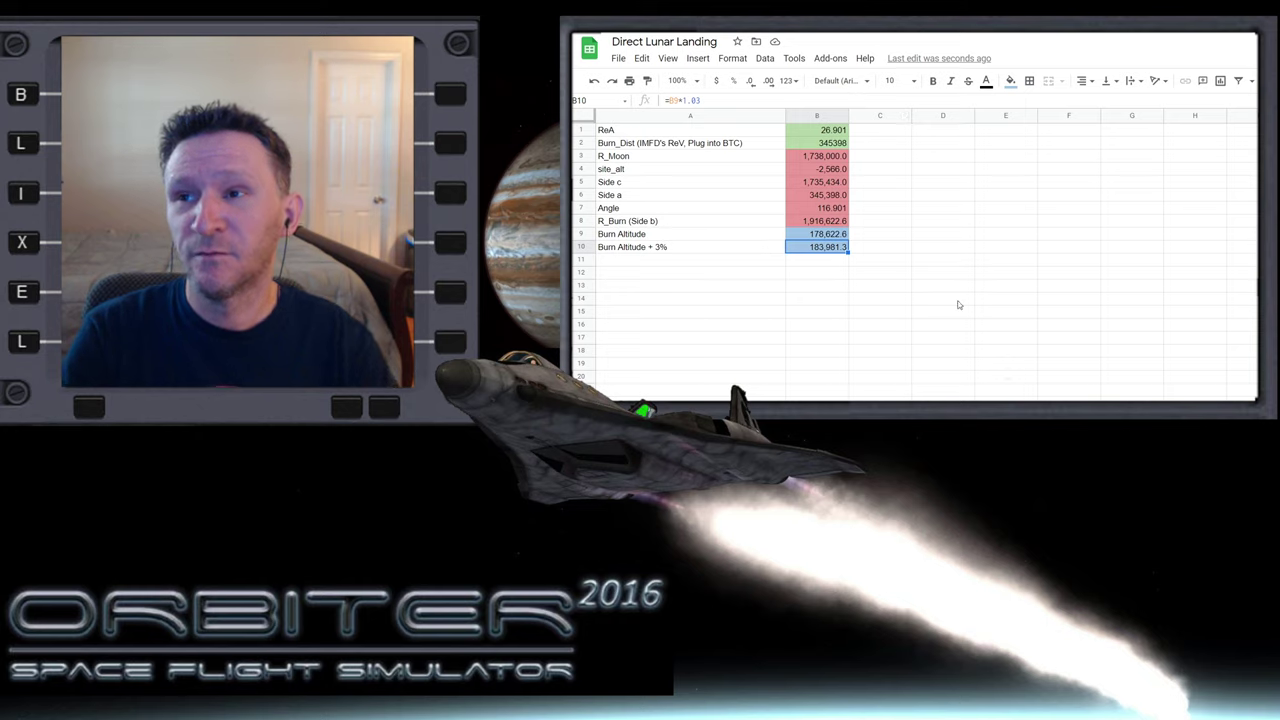
Change the margin formula multiplier to 1.02, then restore it to 1.03
key("F2")
key("Return")
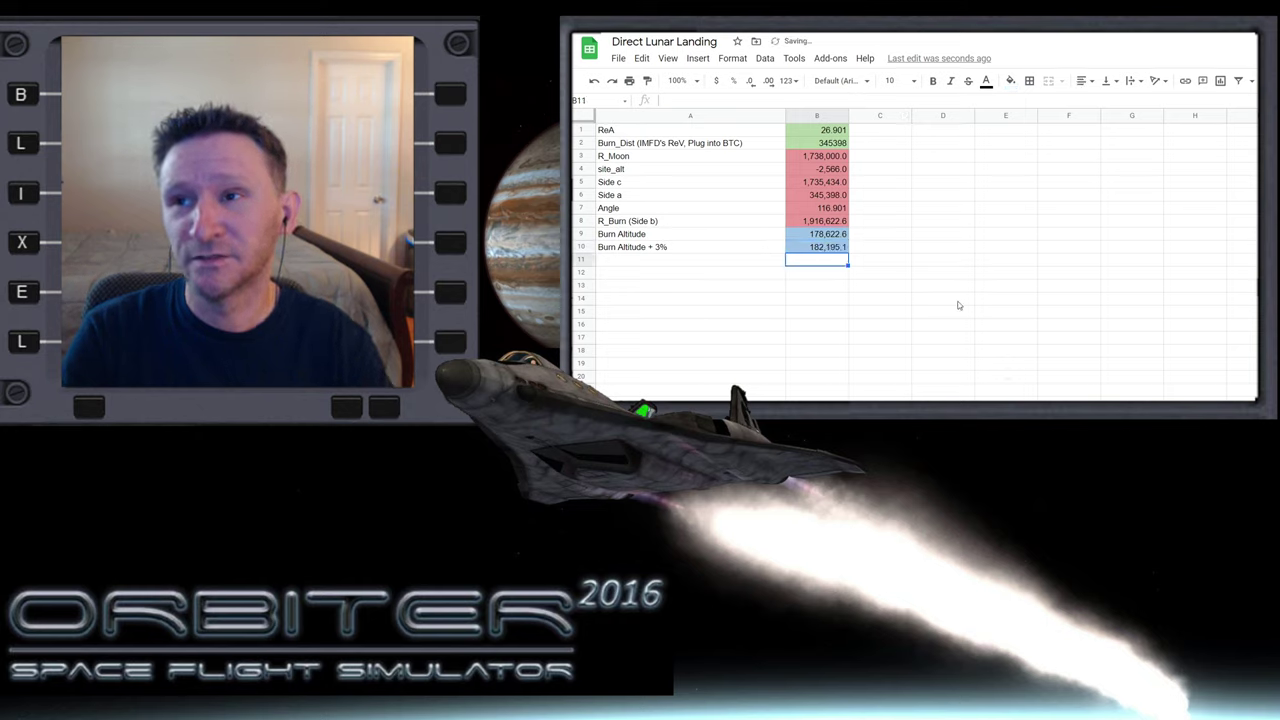
key("Up")
key("F2")
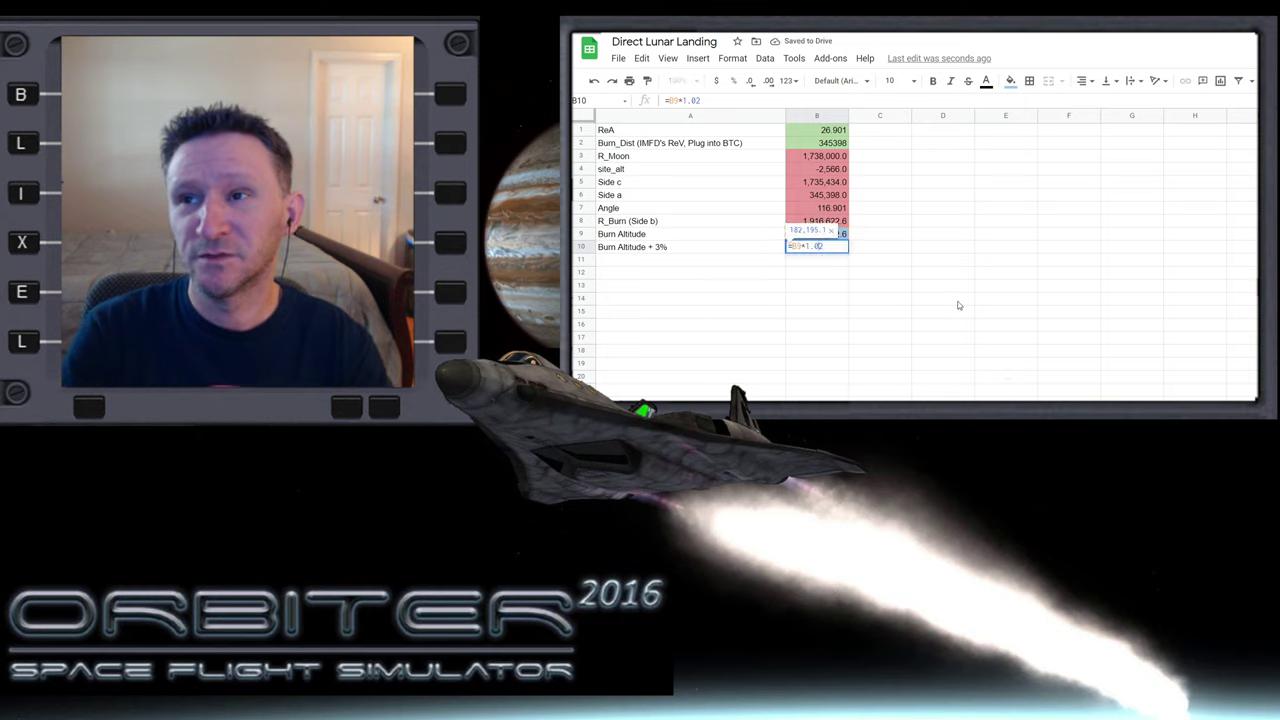
key("BackSpace")
type("3")
key("Return")
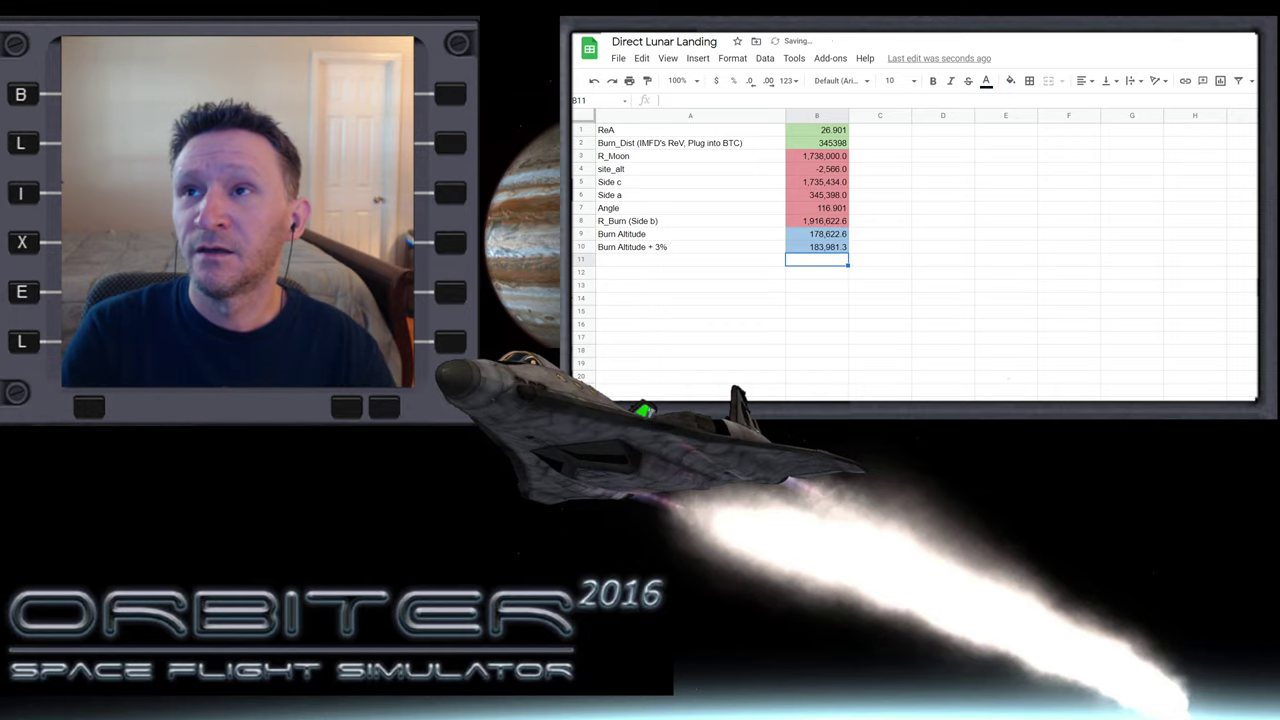
key("ctrl+Tab")
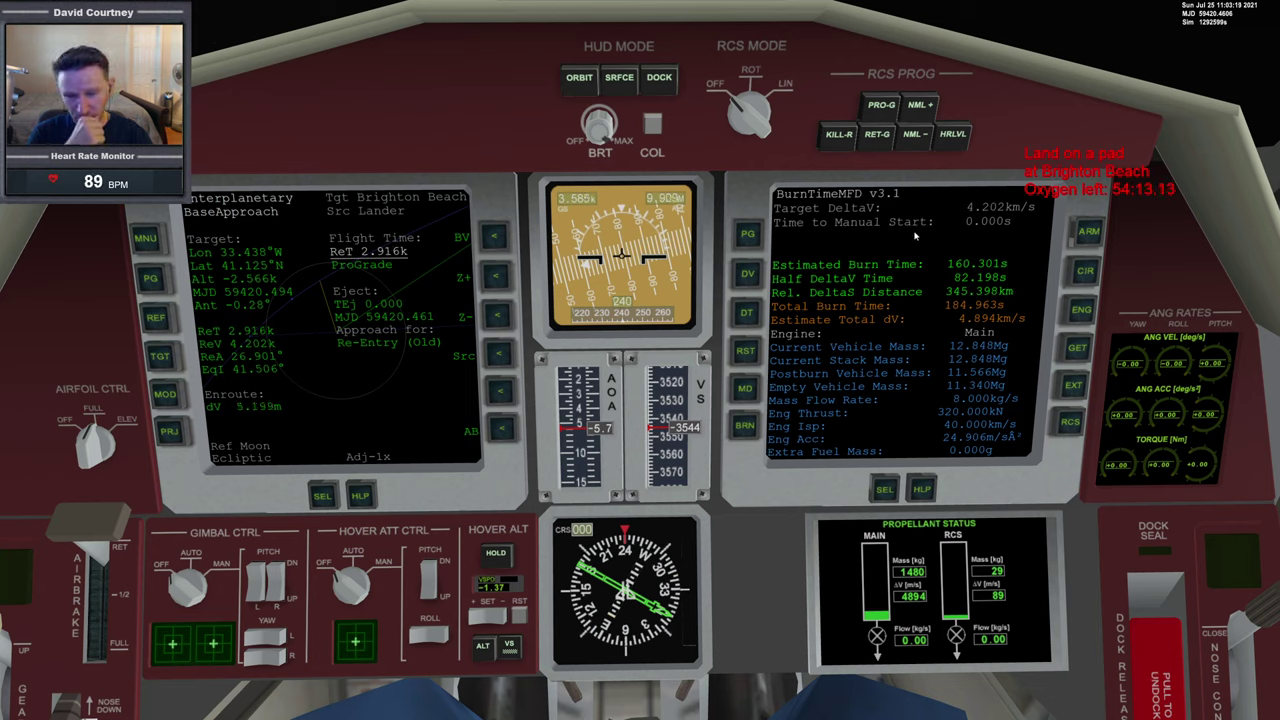
Point the lander retrograde and set the left display to a Generic Camera attachment view
left_click(872, 137)
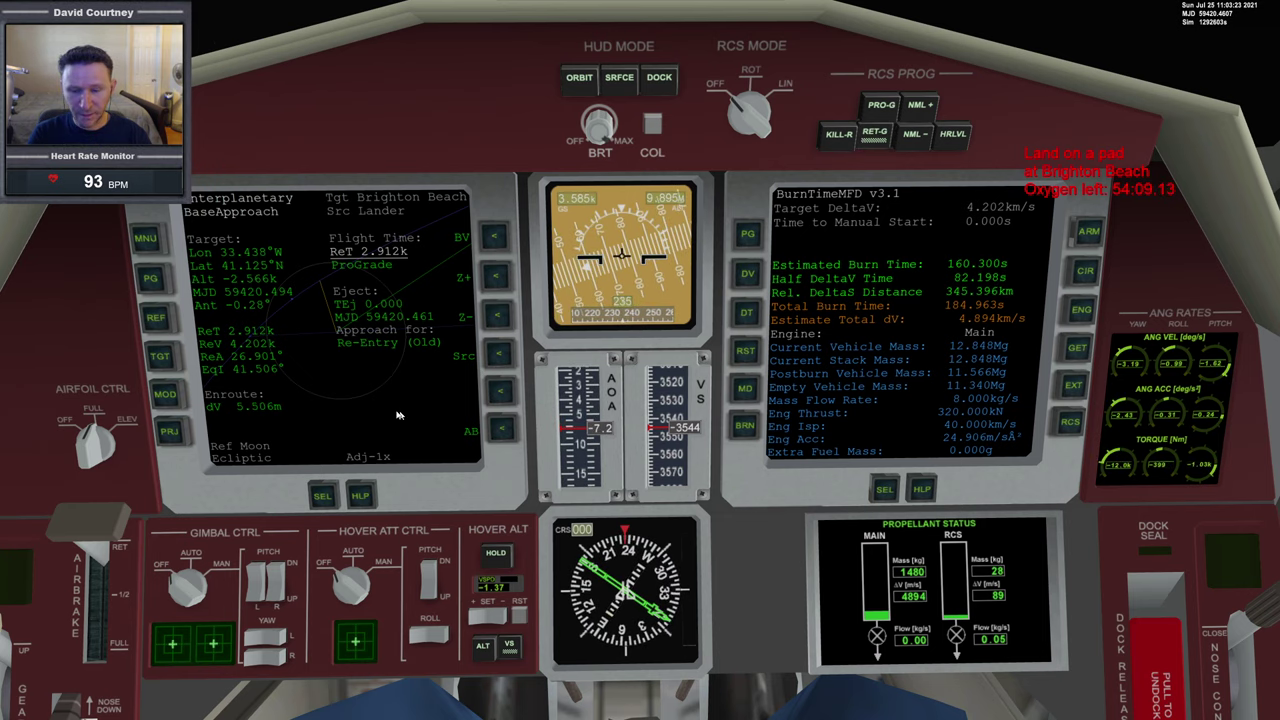
left_click(326, 497)
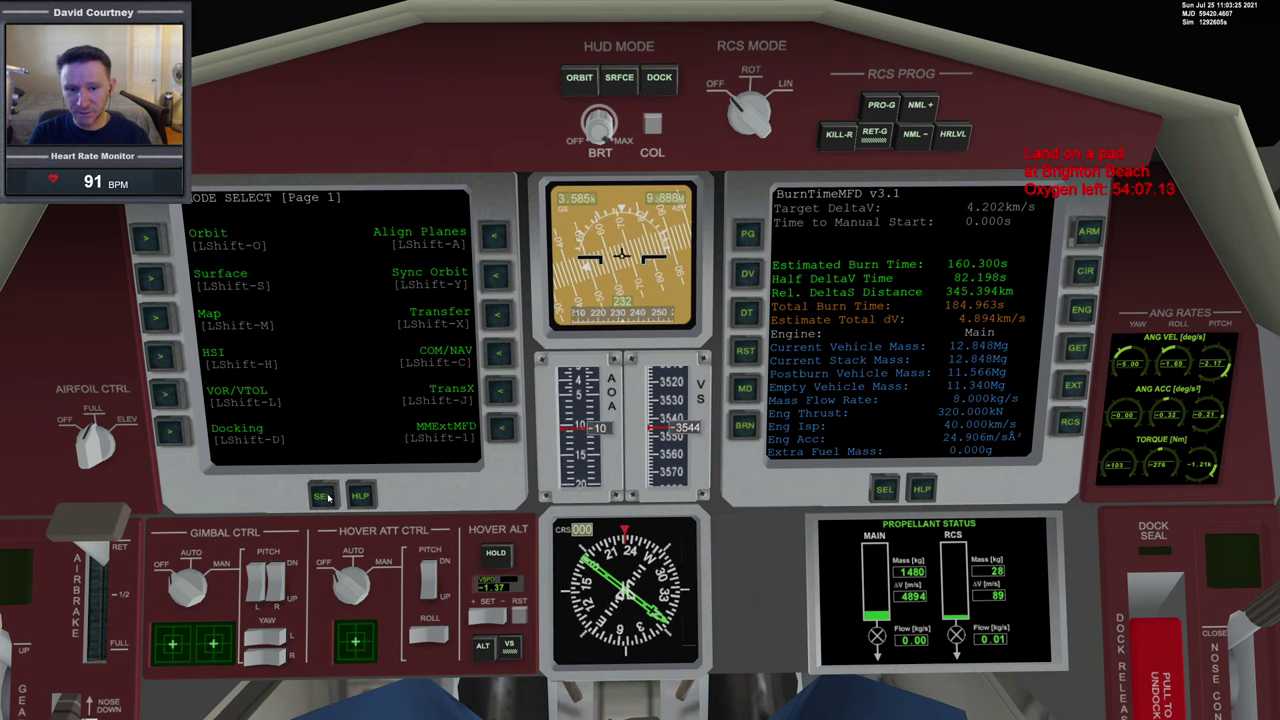
left_click(326, 497)
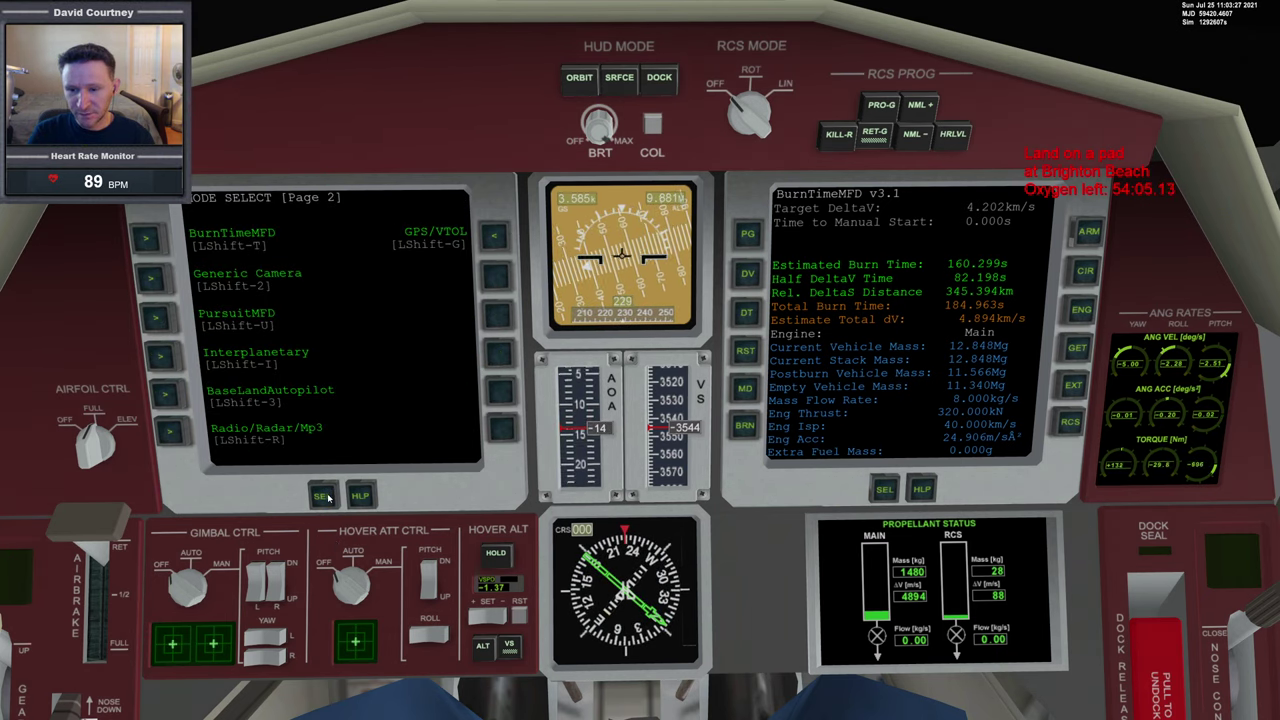
left_click(155, 282)
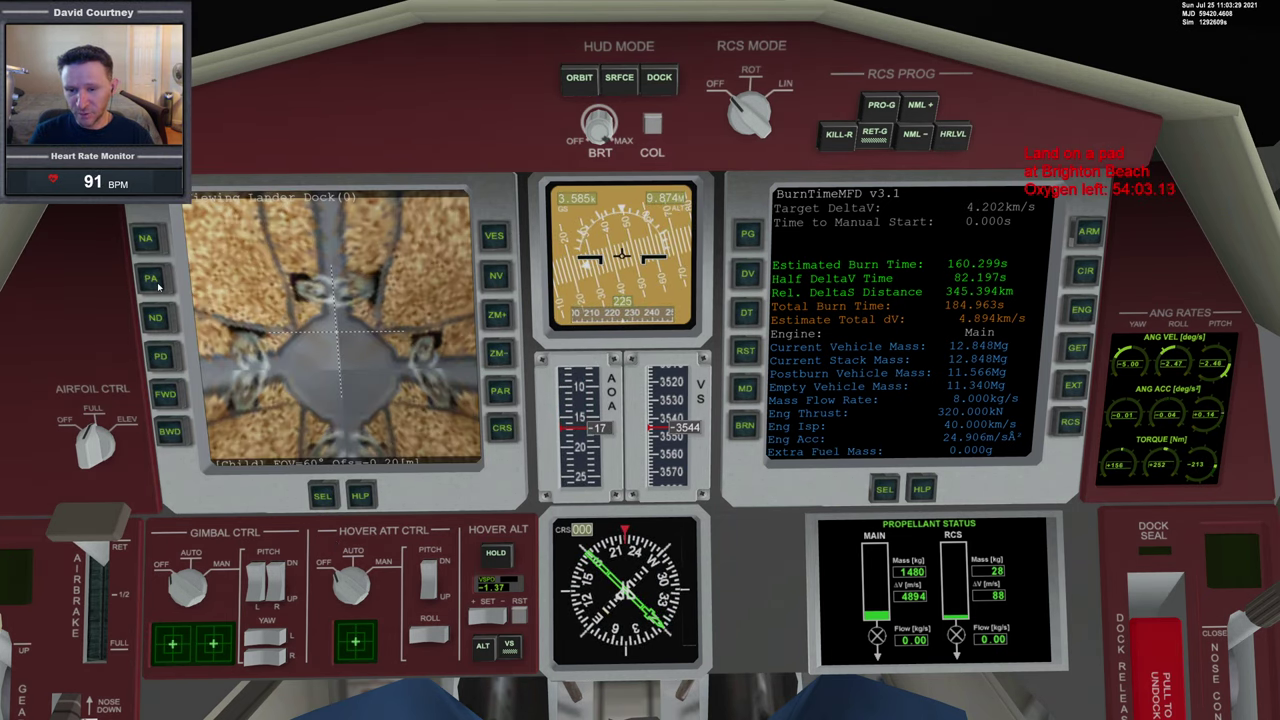
left_click(157, 285)
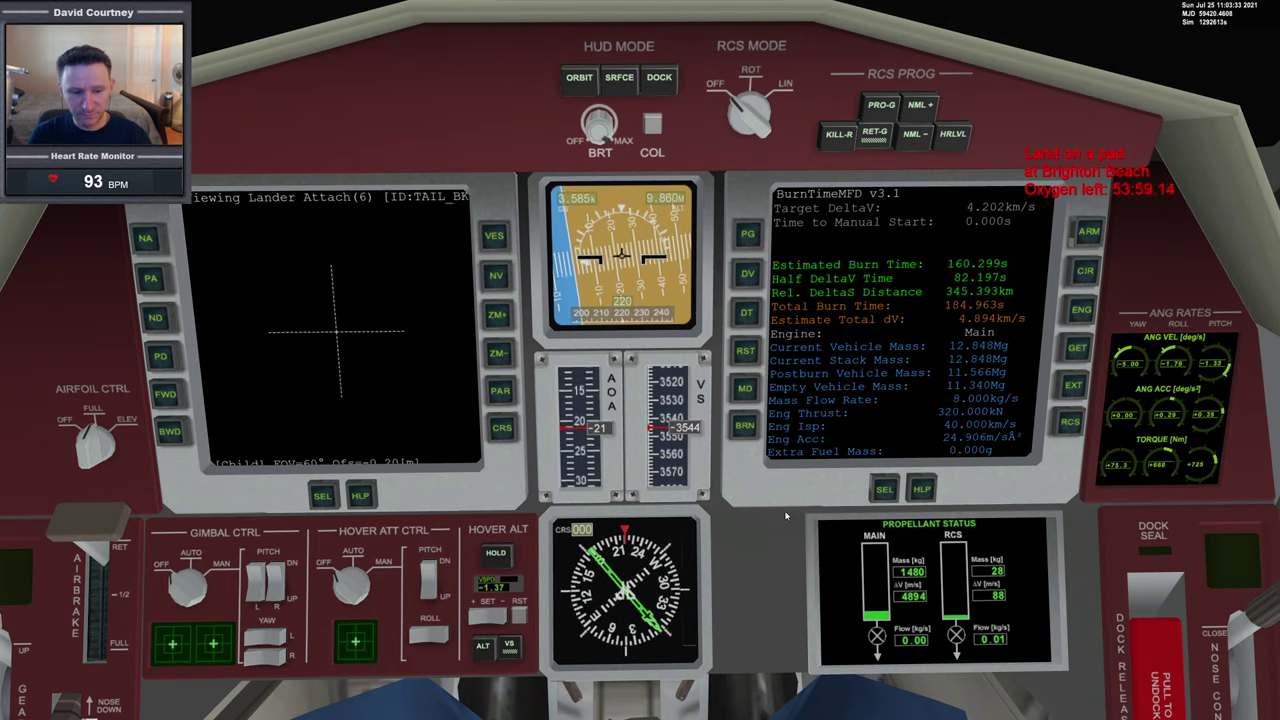
Coast at 10x then 100x time acceleration, kill rotation, and return to 10x
key("t")
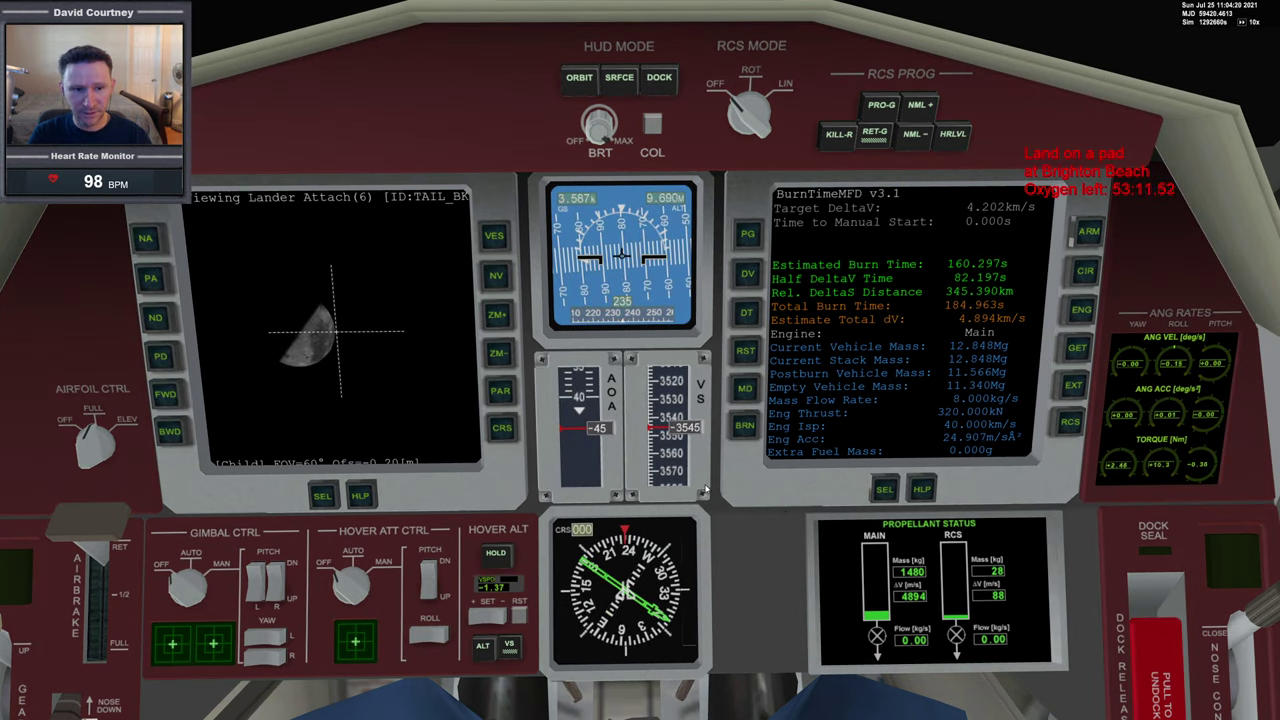
key("r")
left_click(841, 138)
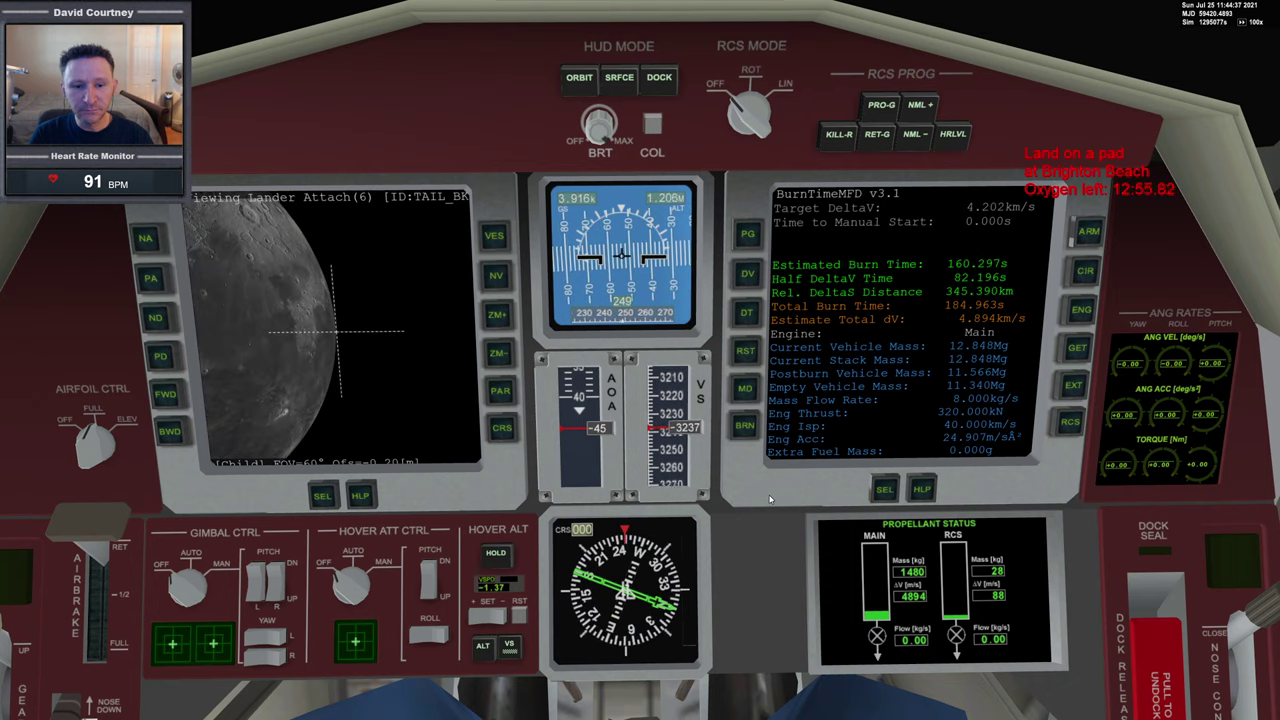
key("r")
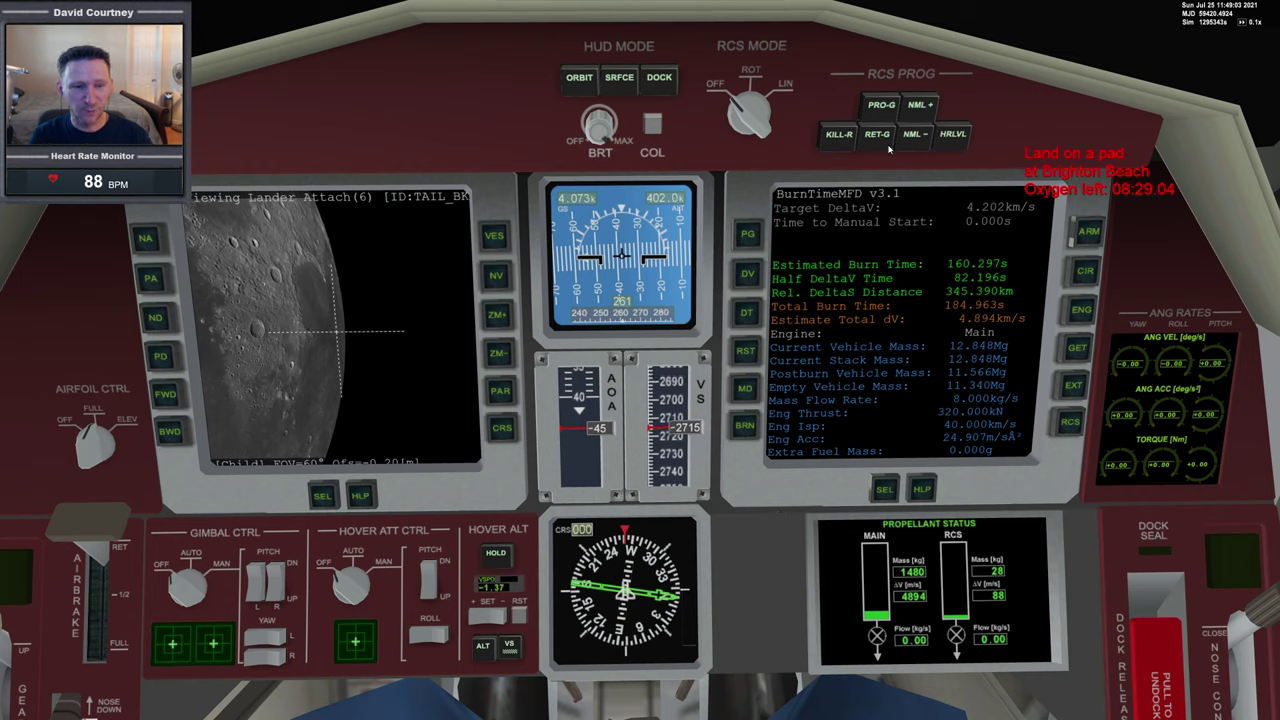
Re-point retrograde, lower the burn target delta-V to 2.712 km/s, and pause the simulation
key("bracketright")
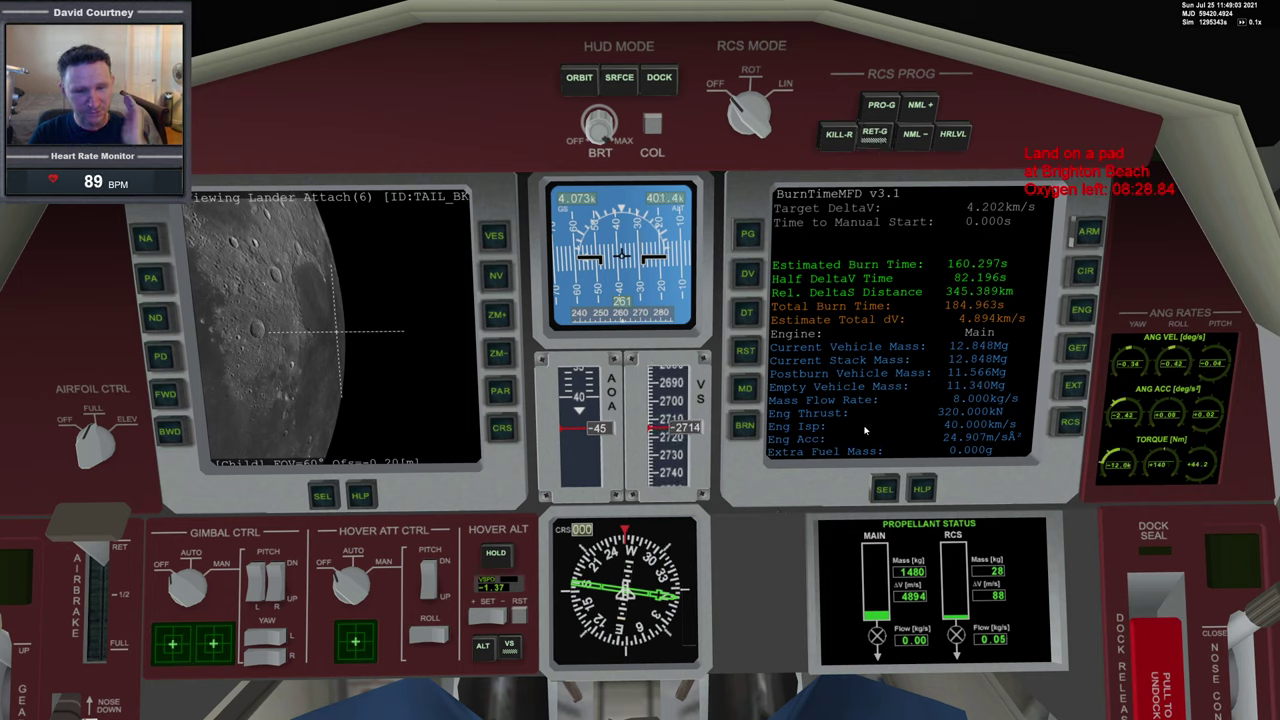
left_click(752, 278)
type("271")
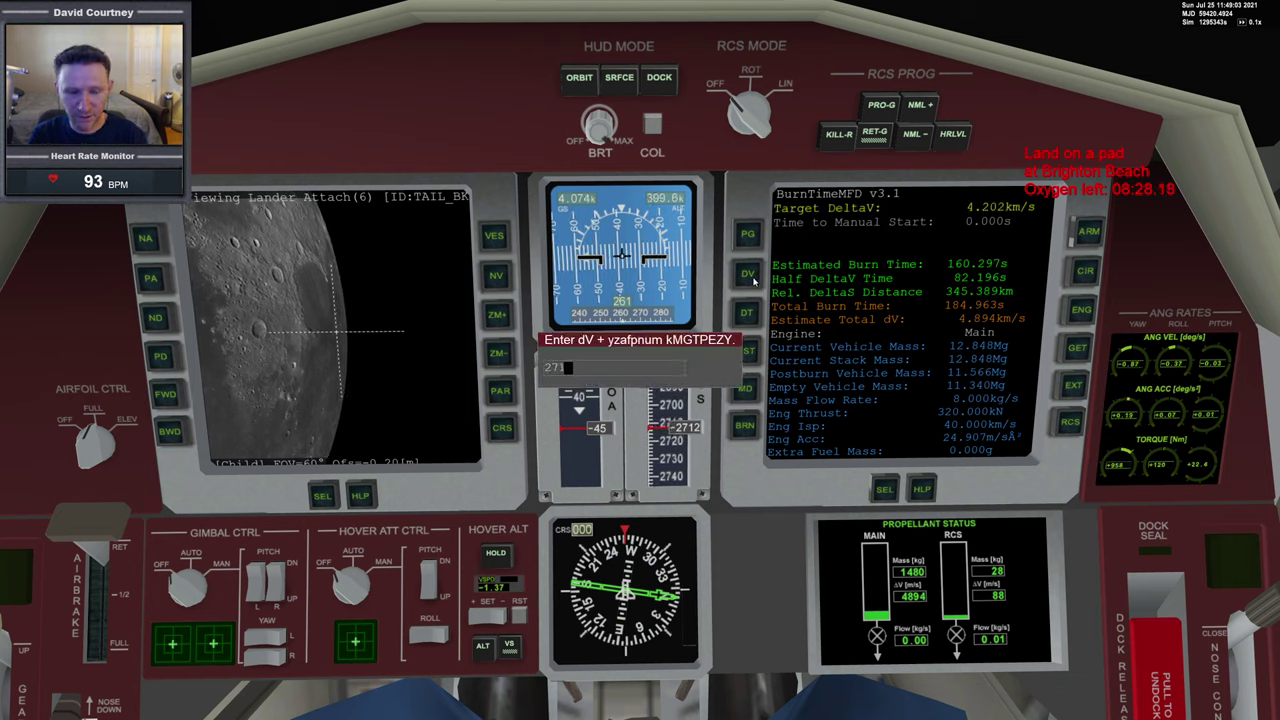
key("Return")
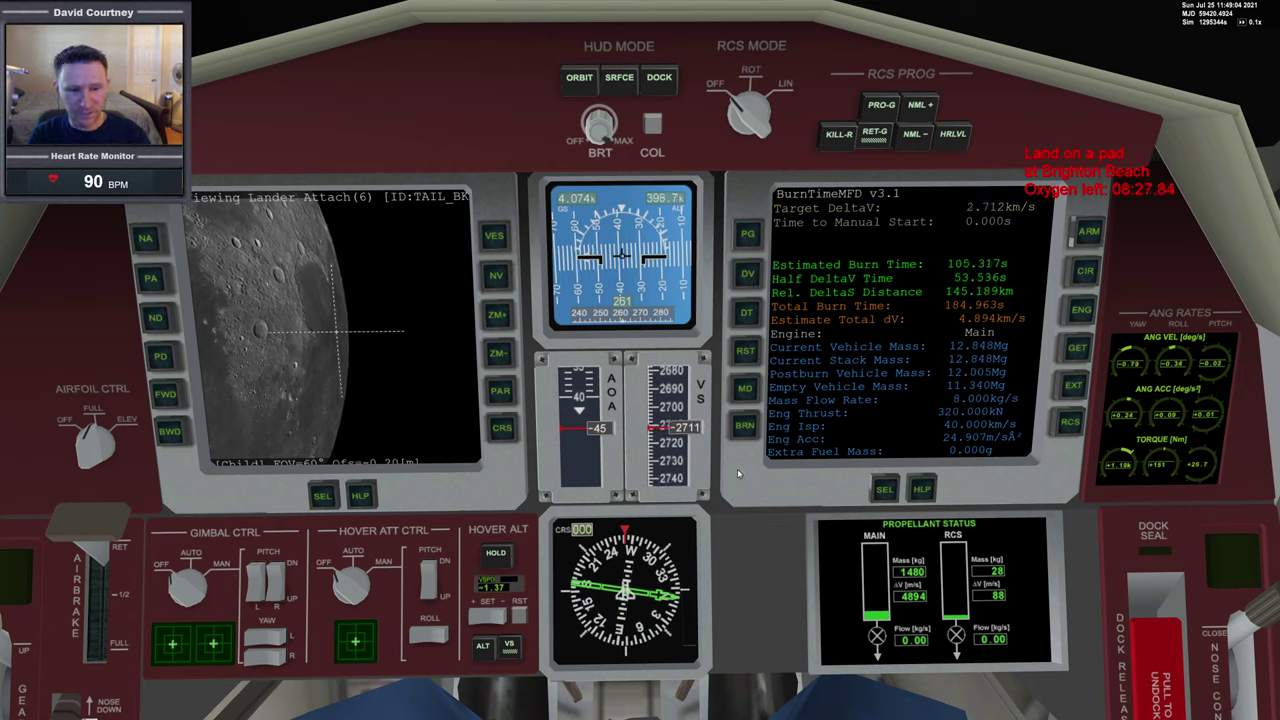
key("ctrl+p")
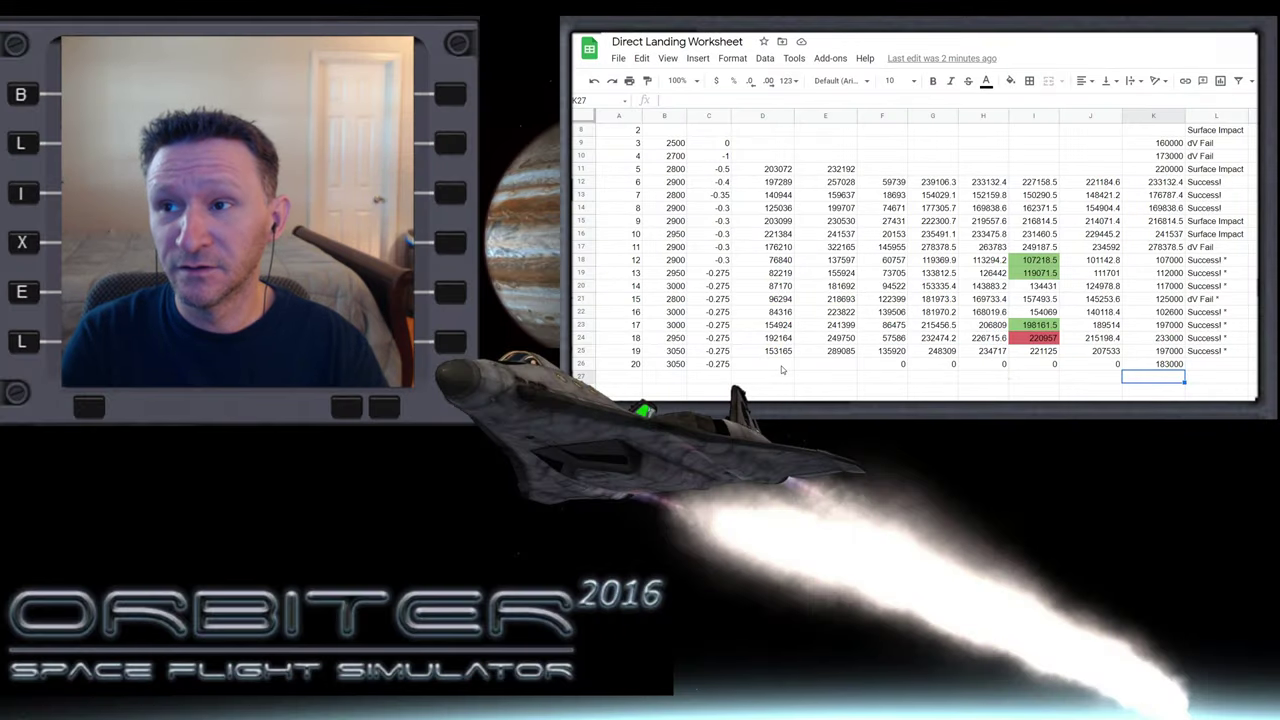
Enter 145198 in D26 for Run 20, then resume the paused Orbiter simulation
left_click(780, 366)
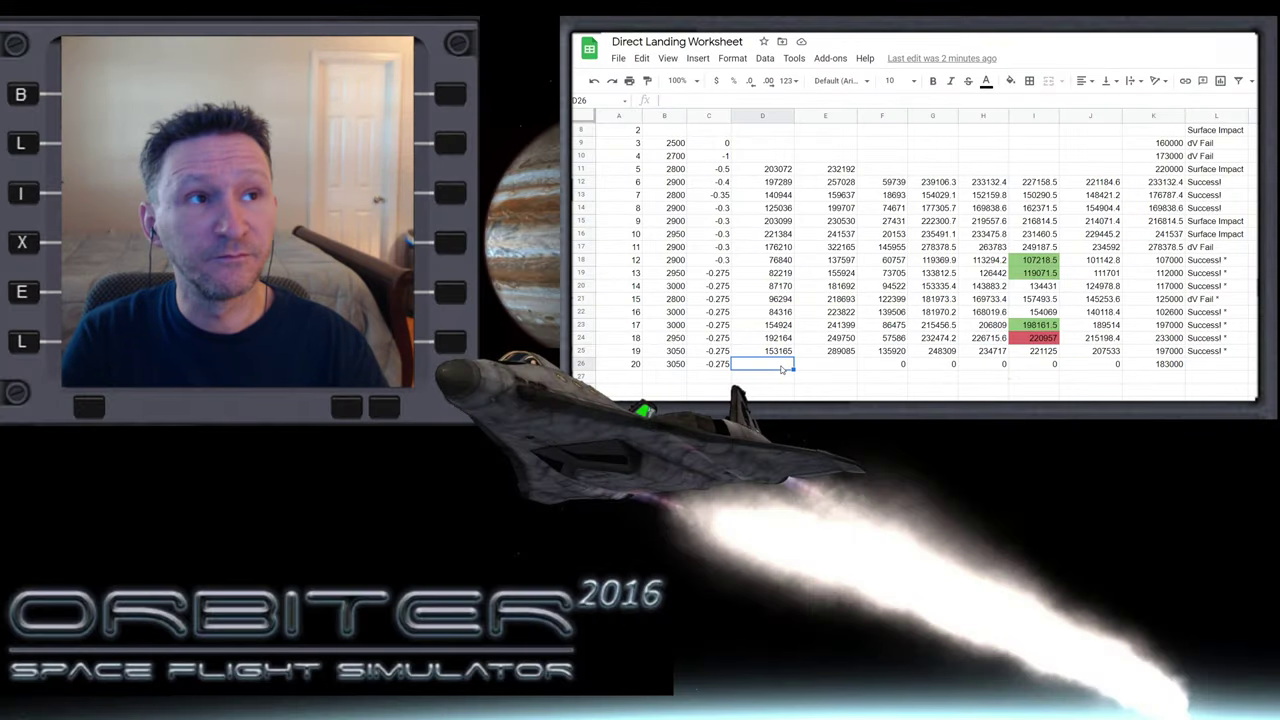
type("145190")
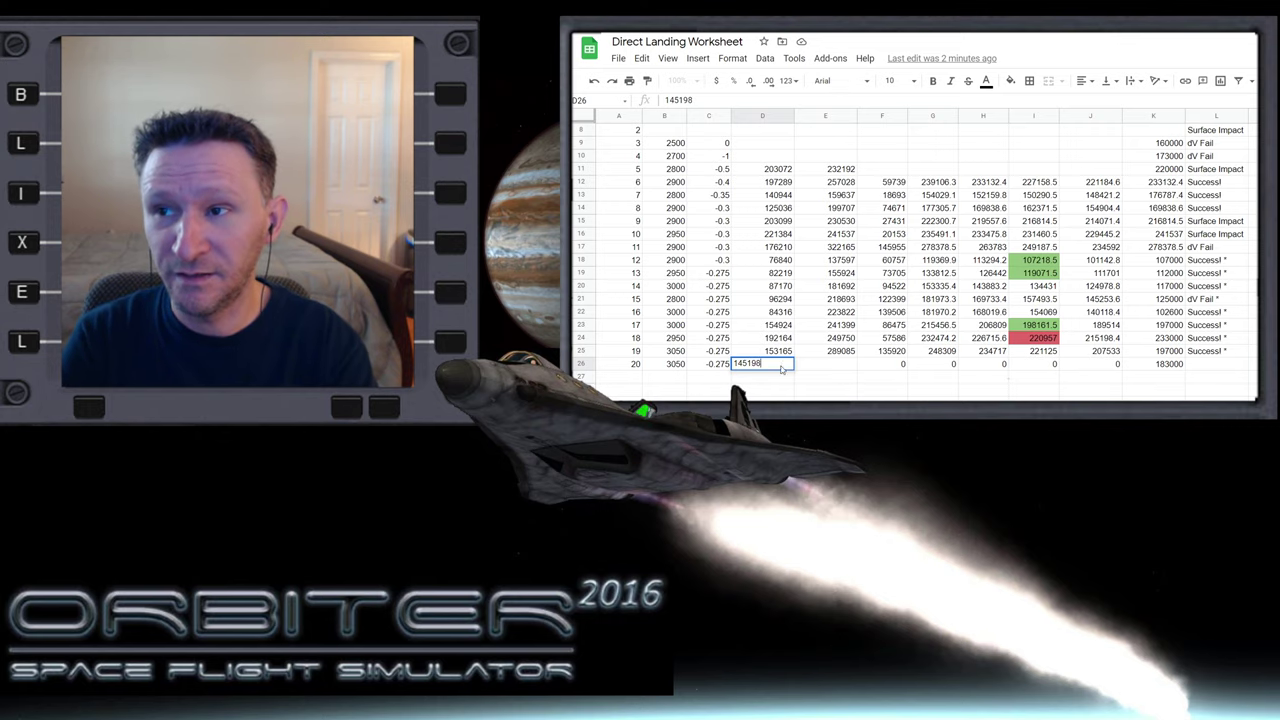
key("Tab")
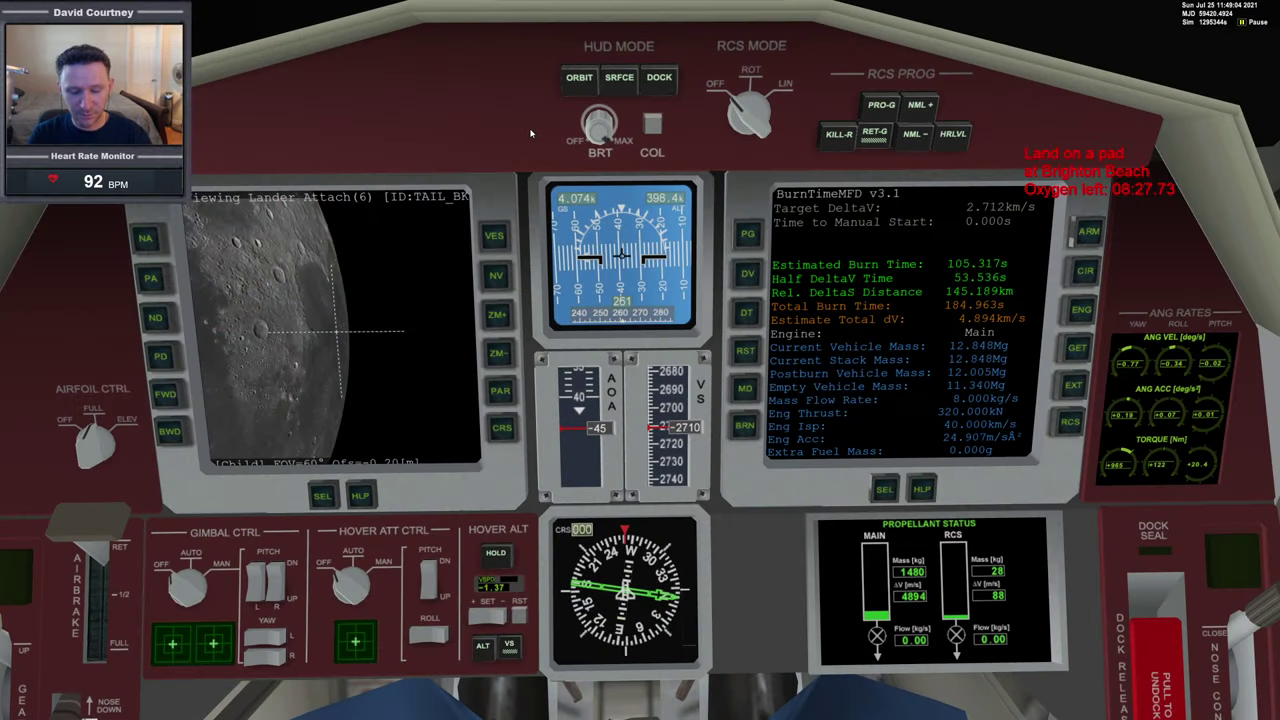
key("ctrl+p")
Enter 40 as the BurnTimeMFD DV target for 4.074 km/s, then pause again
left_click(750, 274)
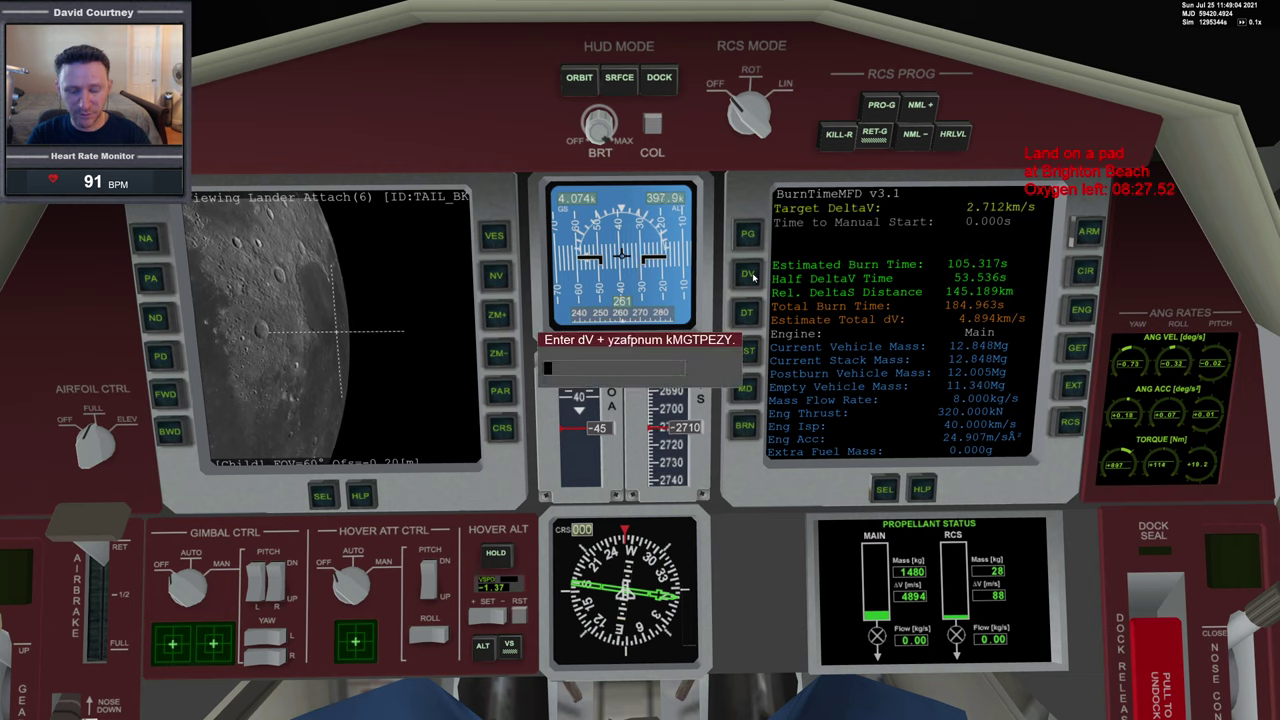
type("407")
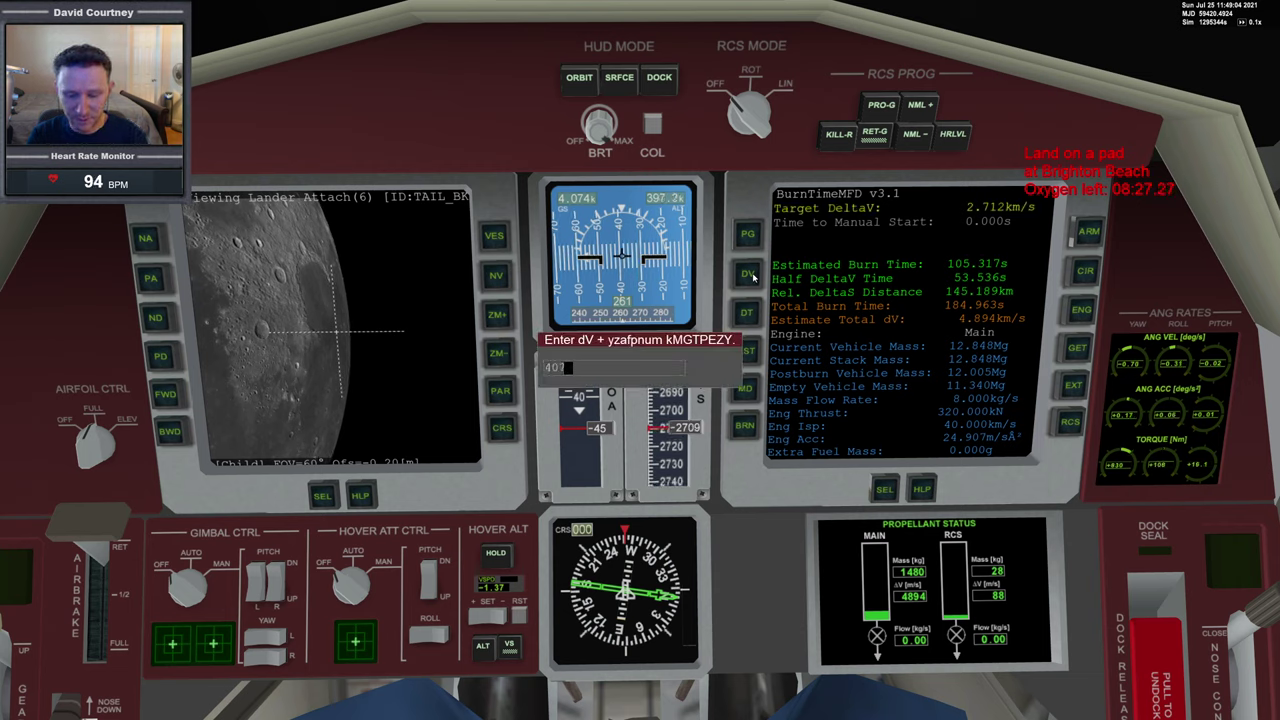
key("Return")
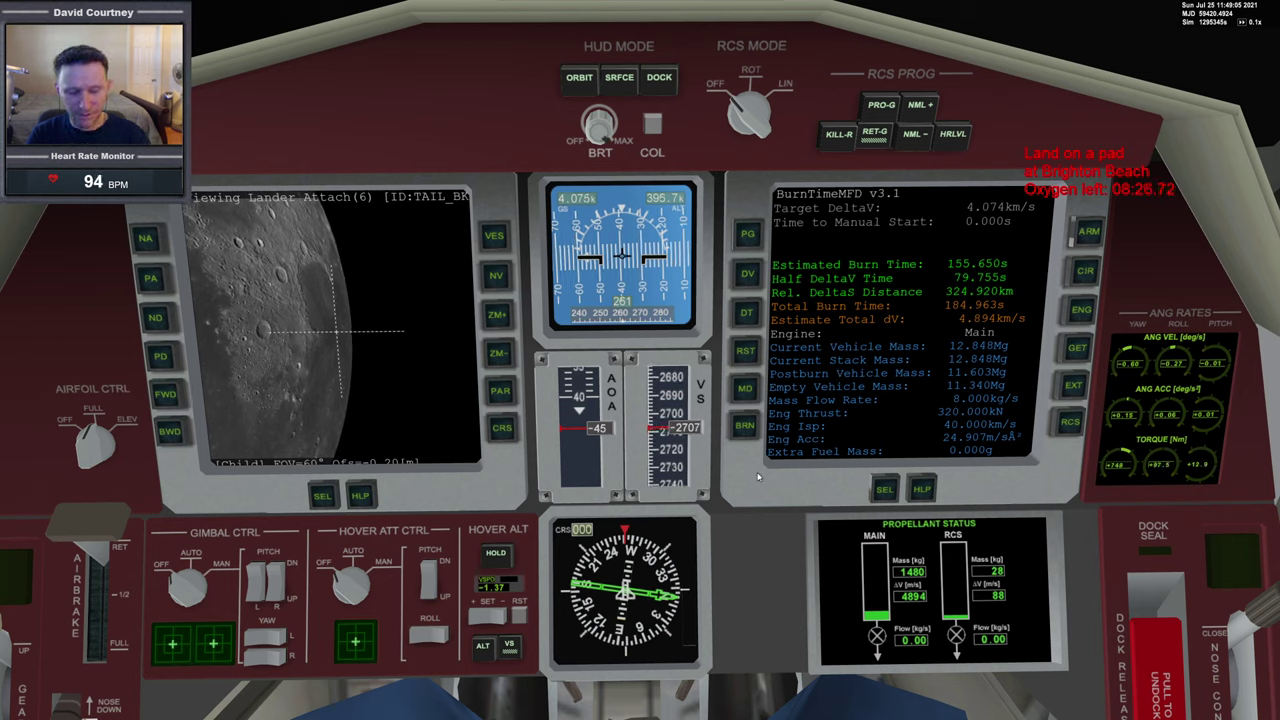
key("ctrl+p")
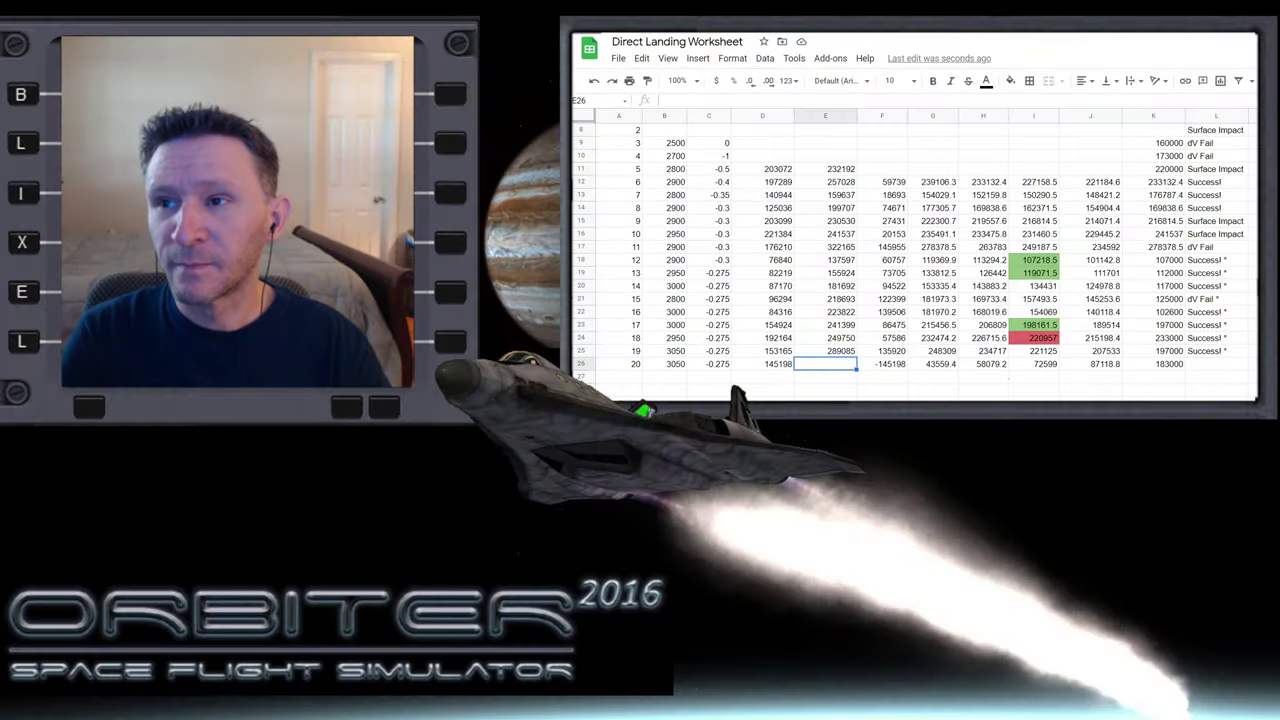
Enter 324920 in E26 so row 26 shows 179722, then inspect I26's formula
type("324920")
key("Tab")
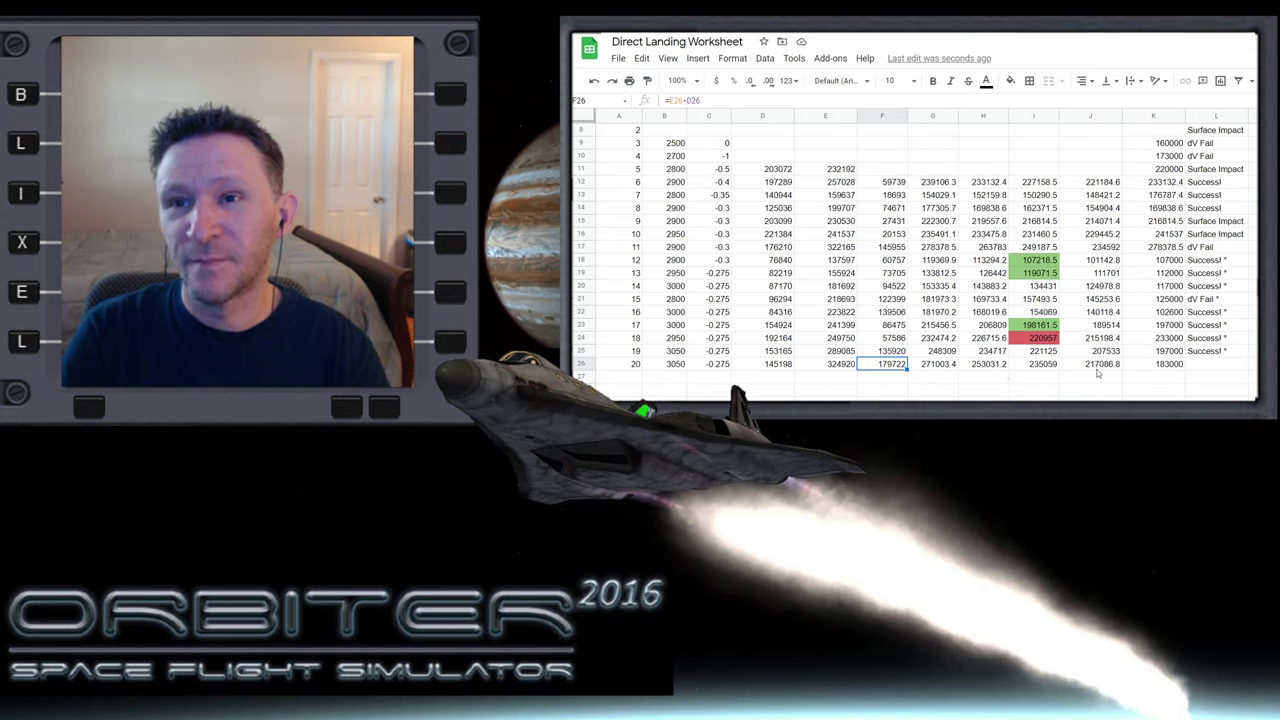
left_click(1046, 366)
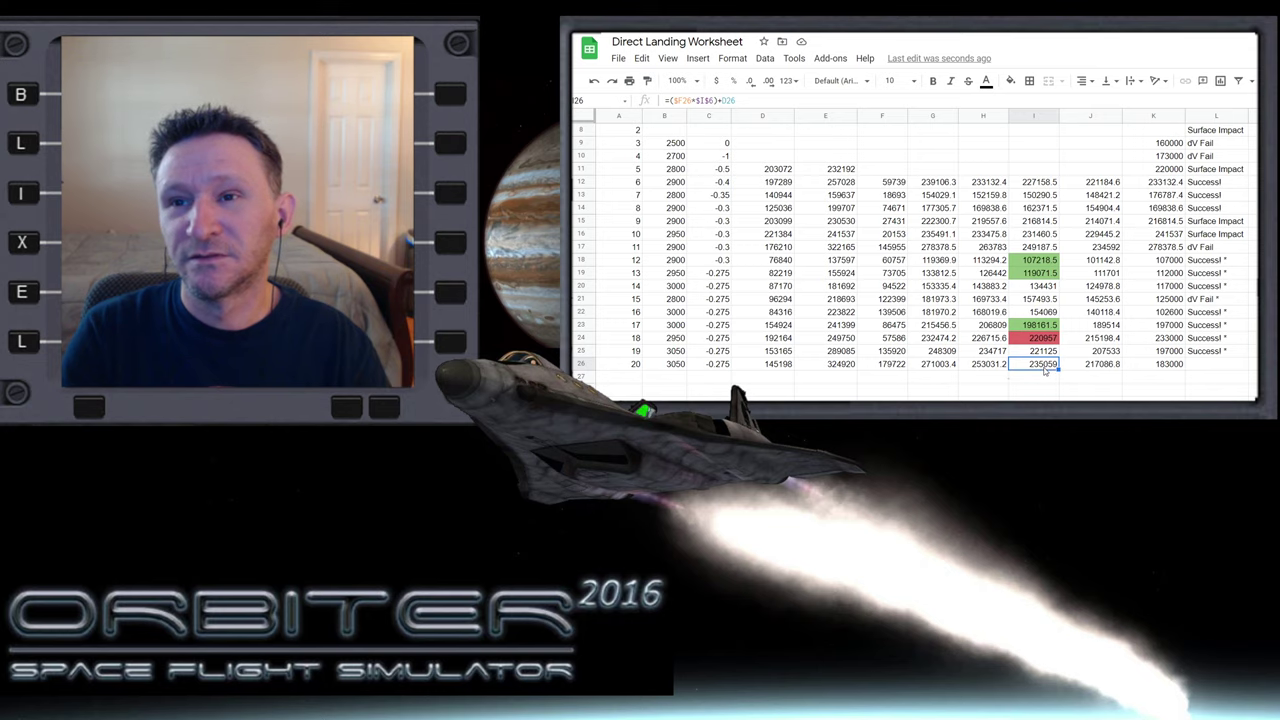
left_click(1104, 366)
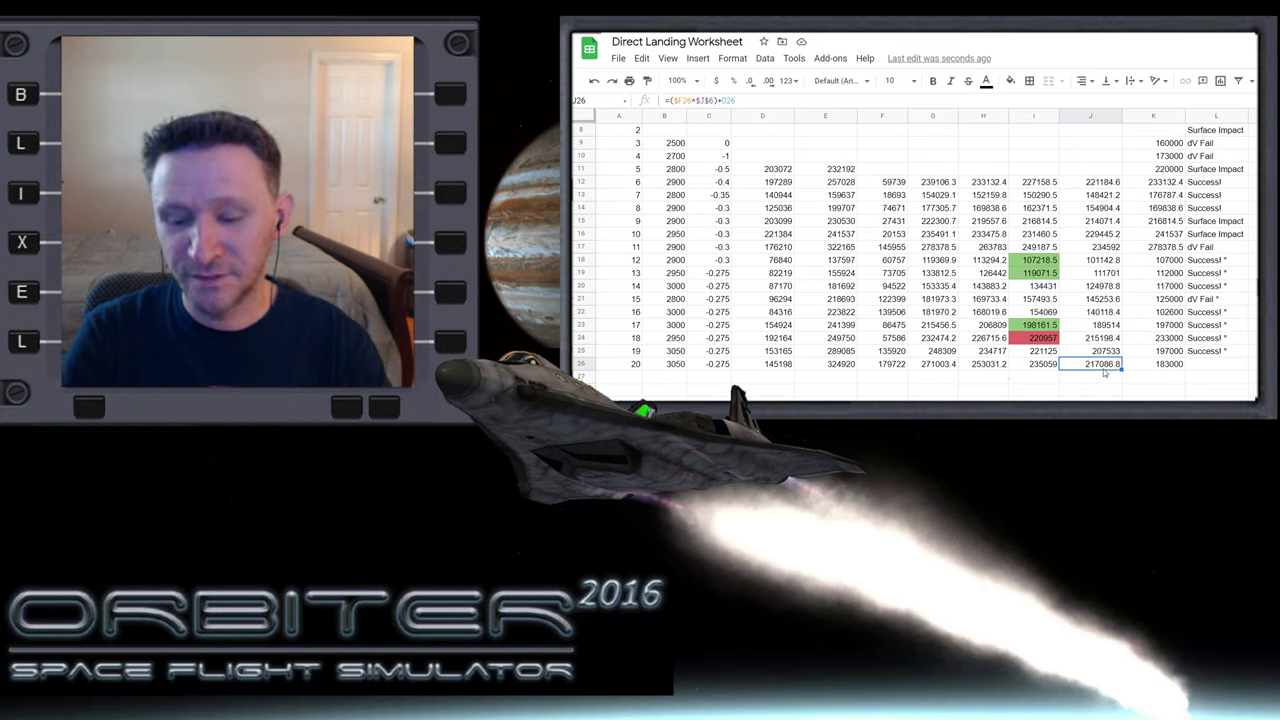
double_click(1104, 369)
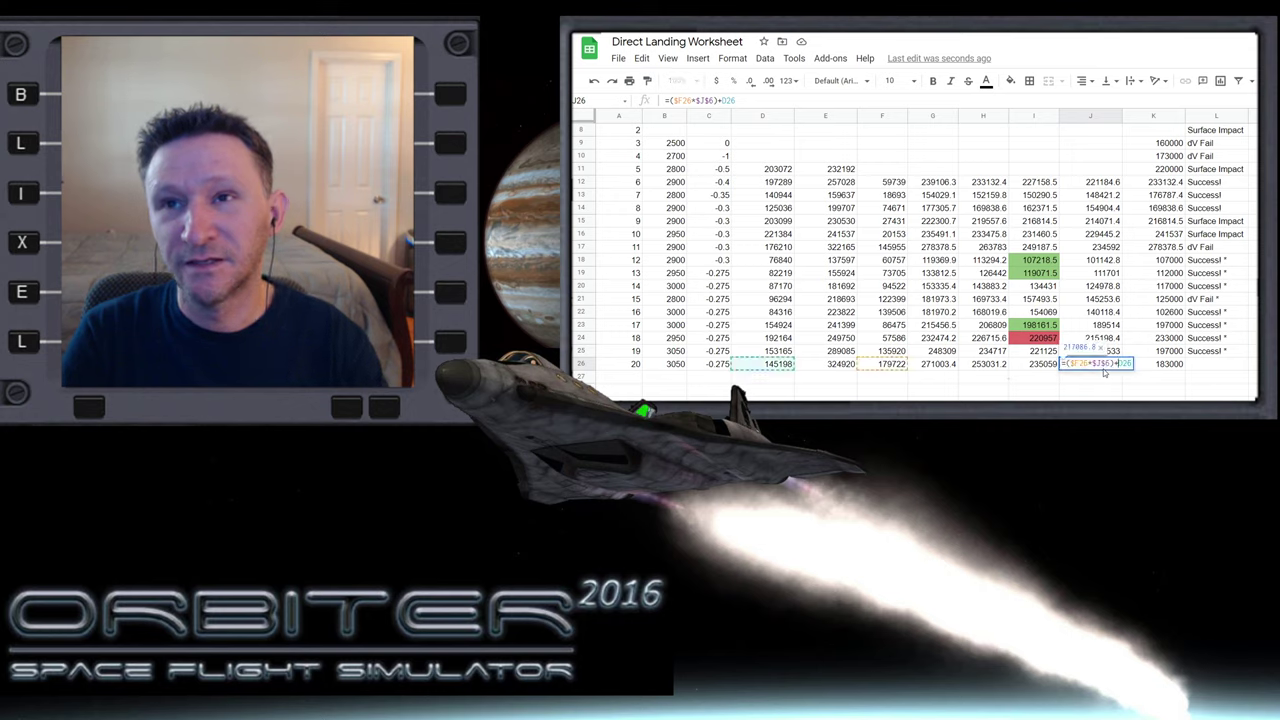
double_click(1104, 366)
type("0.3")
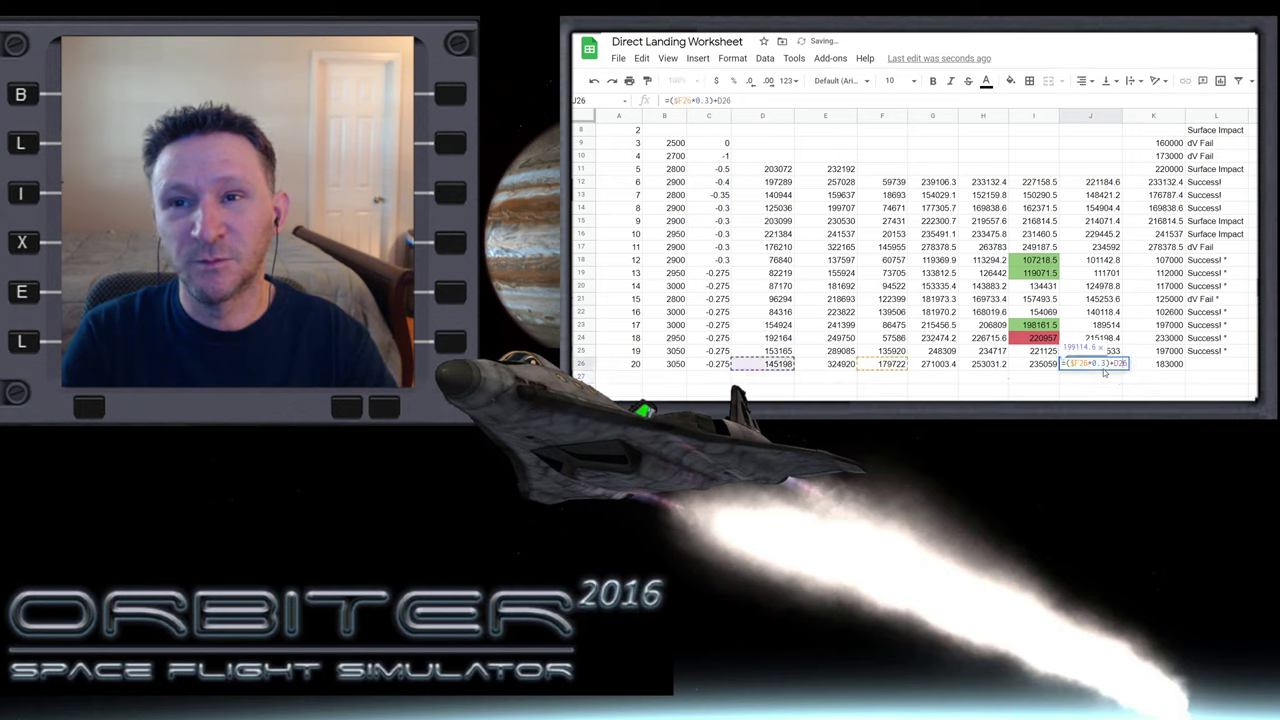
key("Return")
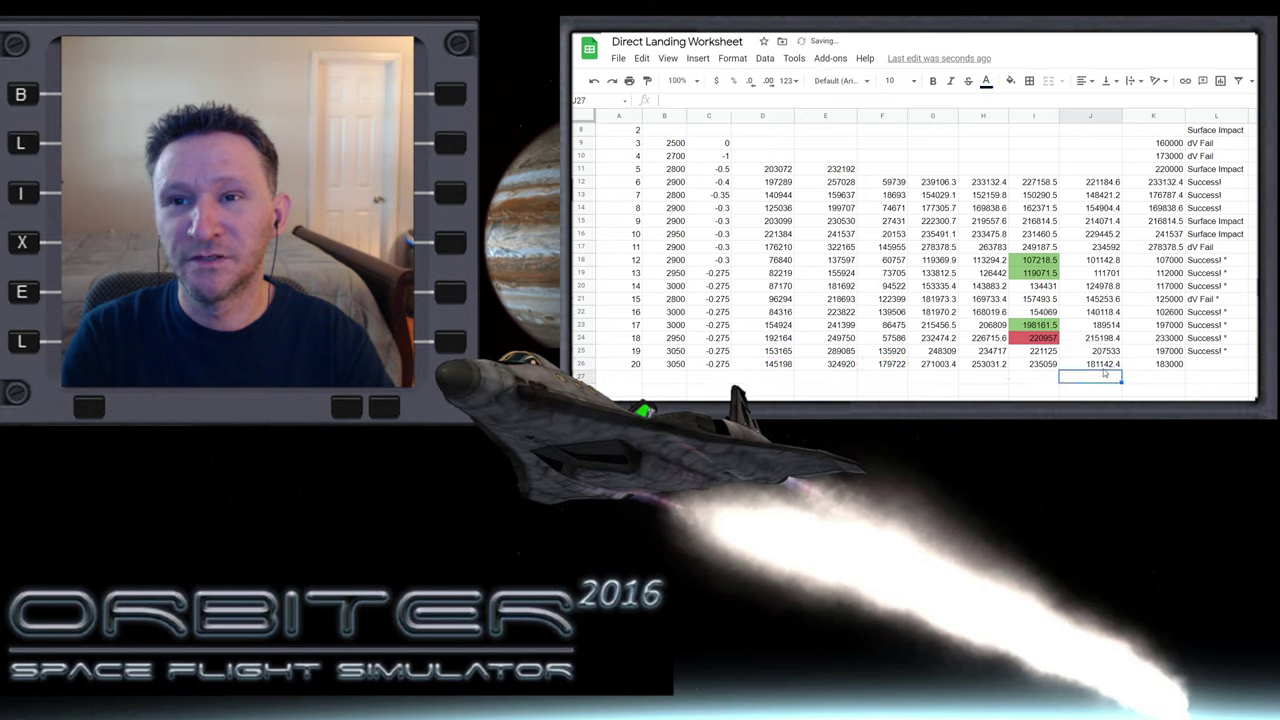
key("Up")
key("F2")
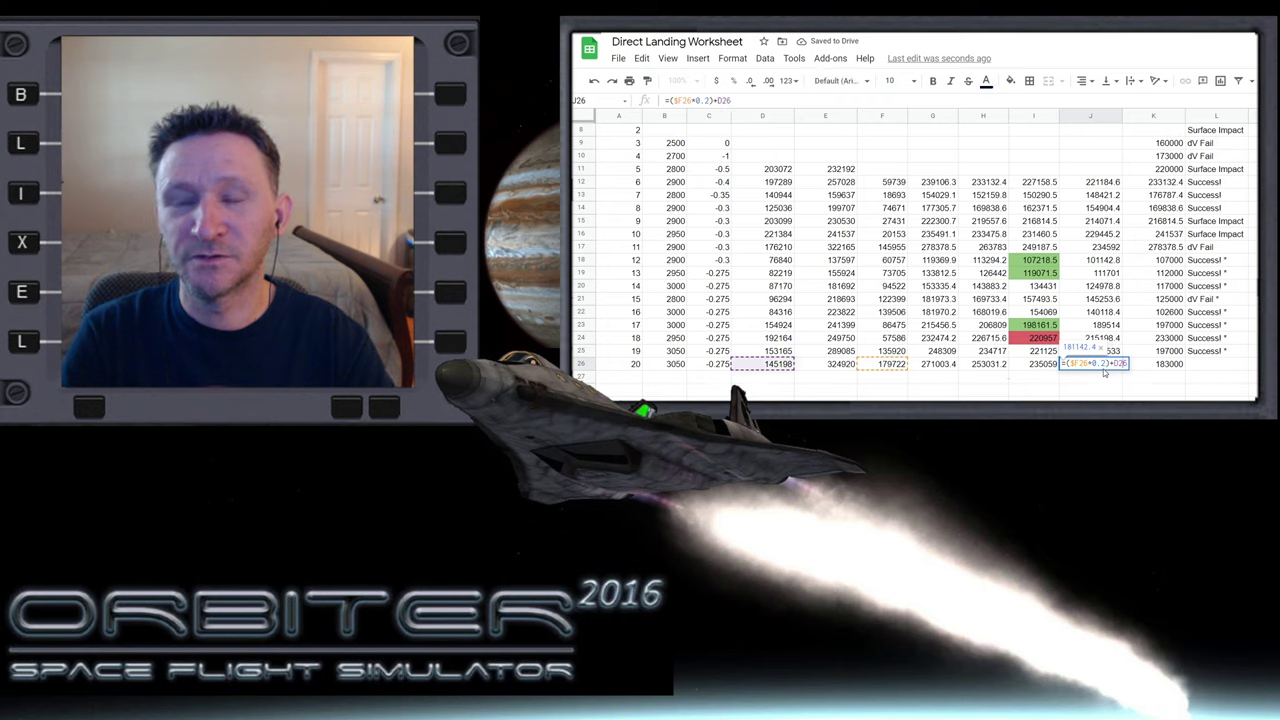
key("Escape")
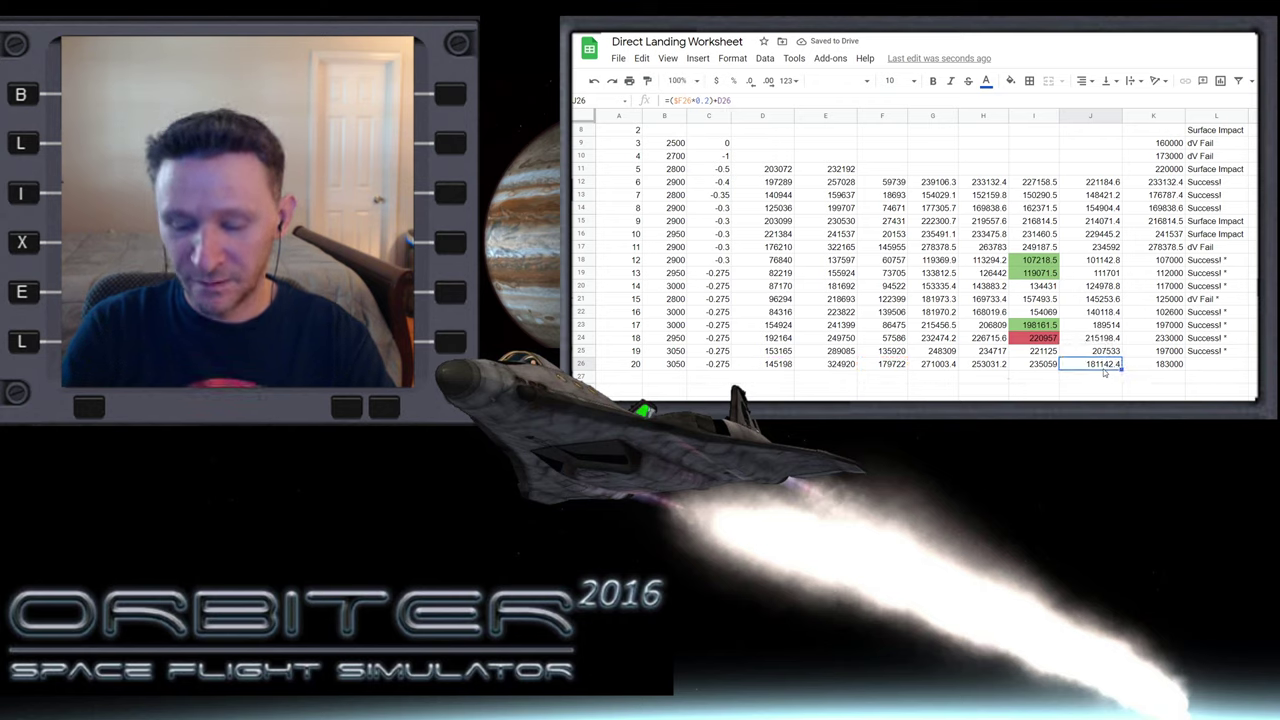
type("=($F26*$J$6)+D26")
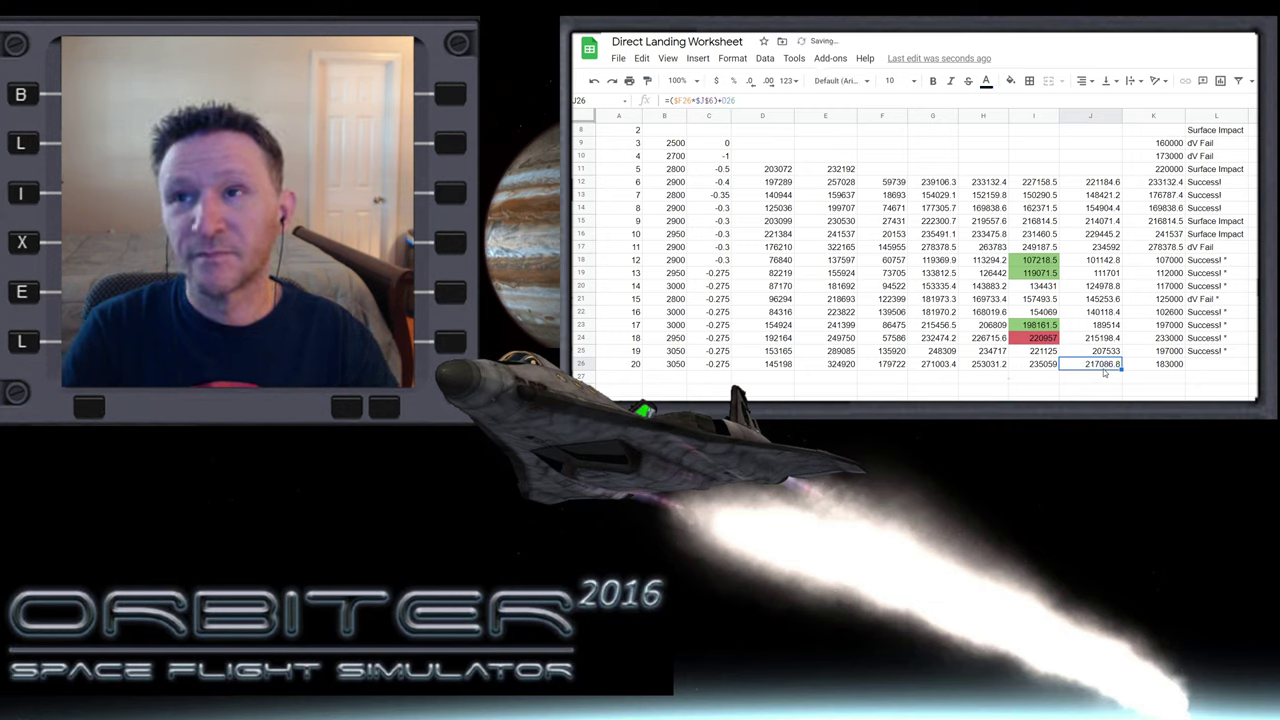
left_click(1170, 365)
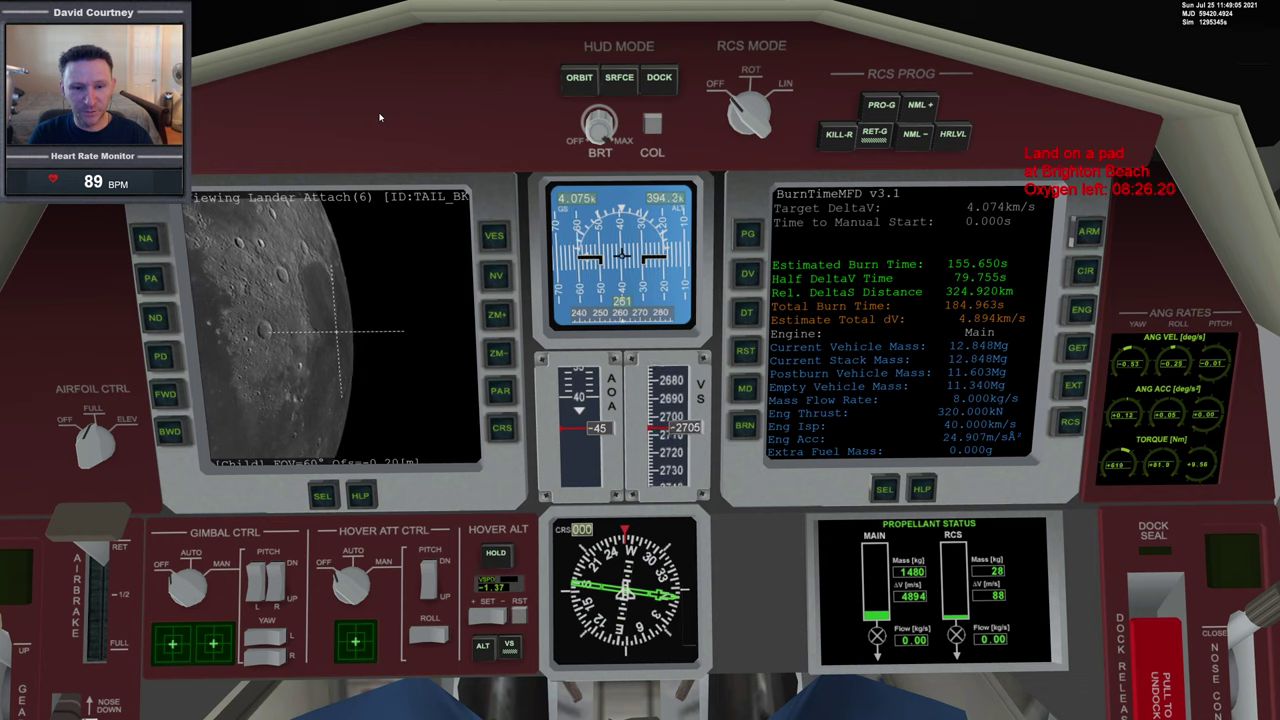
Switch the right MFD to VOR/VTOL guidance for Pad-01 and tilt the cockpit view down and back up
left_click(886, 488)
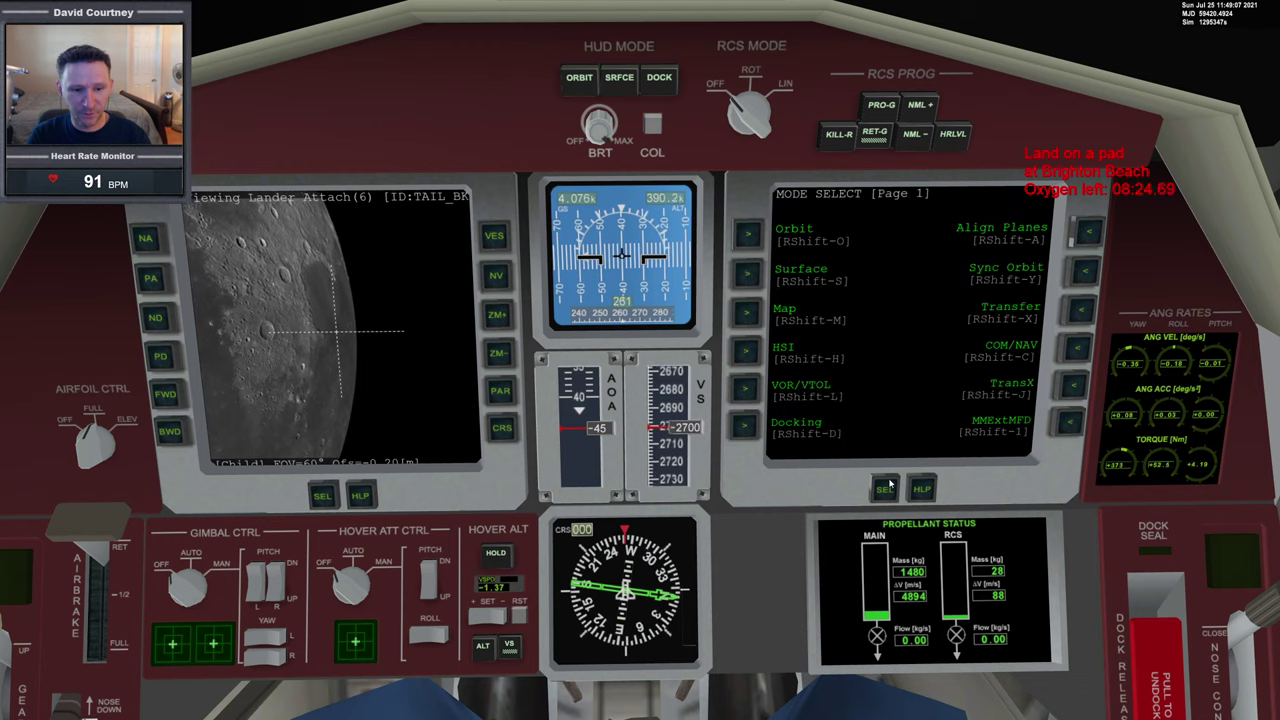
left_click(754, 388)
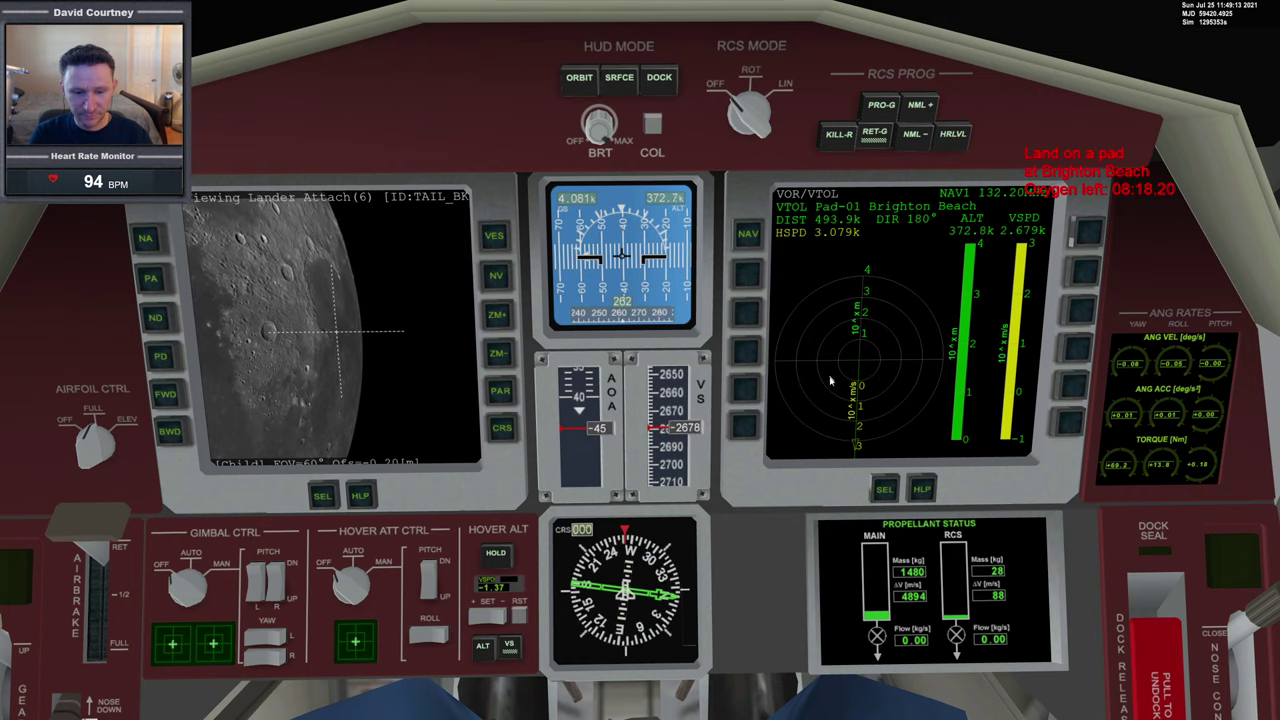
key("ctrl+Down")
key("ctrl+Down")
key("ctrl+Down")
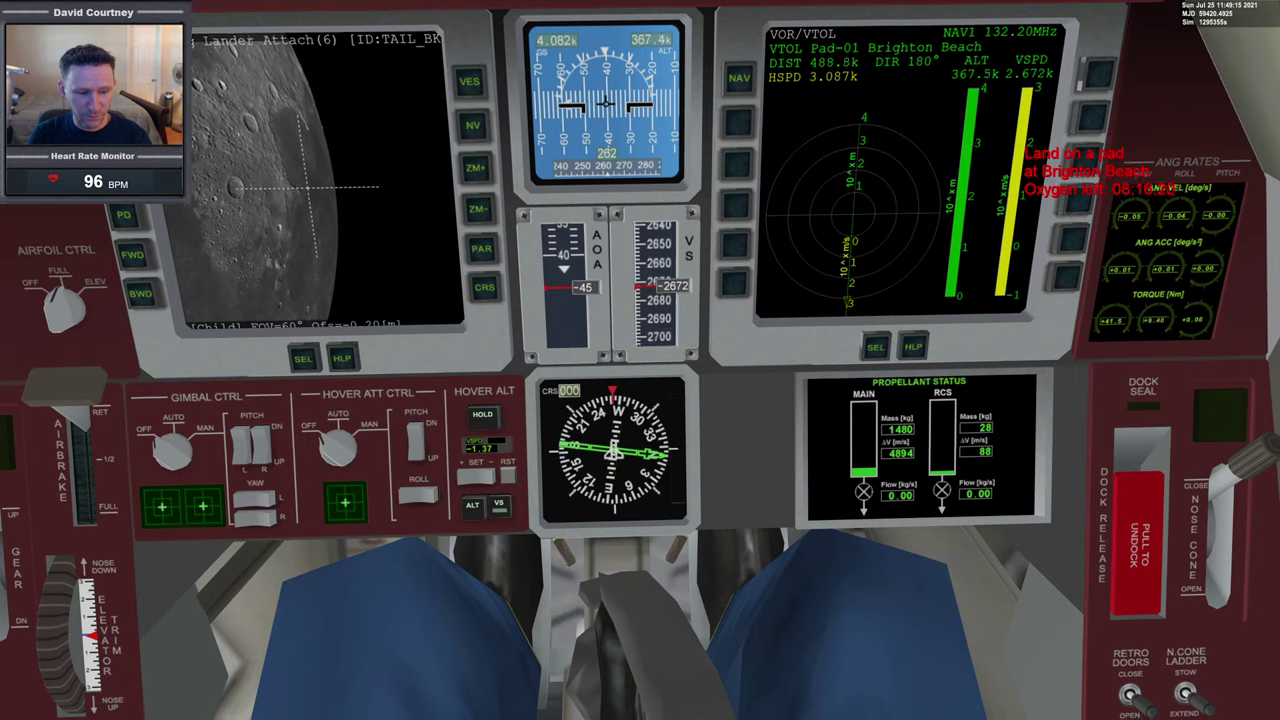
key("ctrl+Up")
key("ctrl+Up")
key("ctrl+Up")
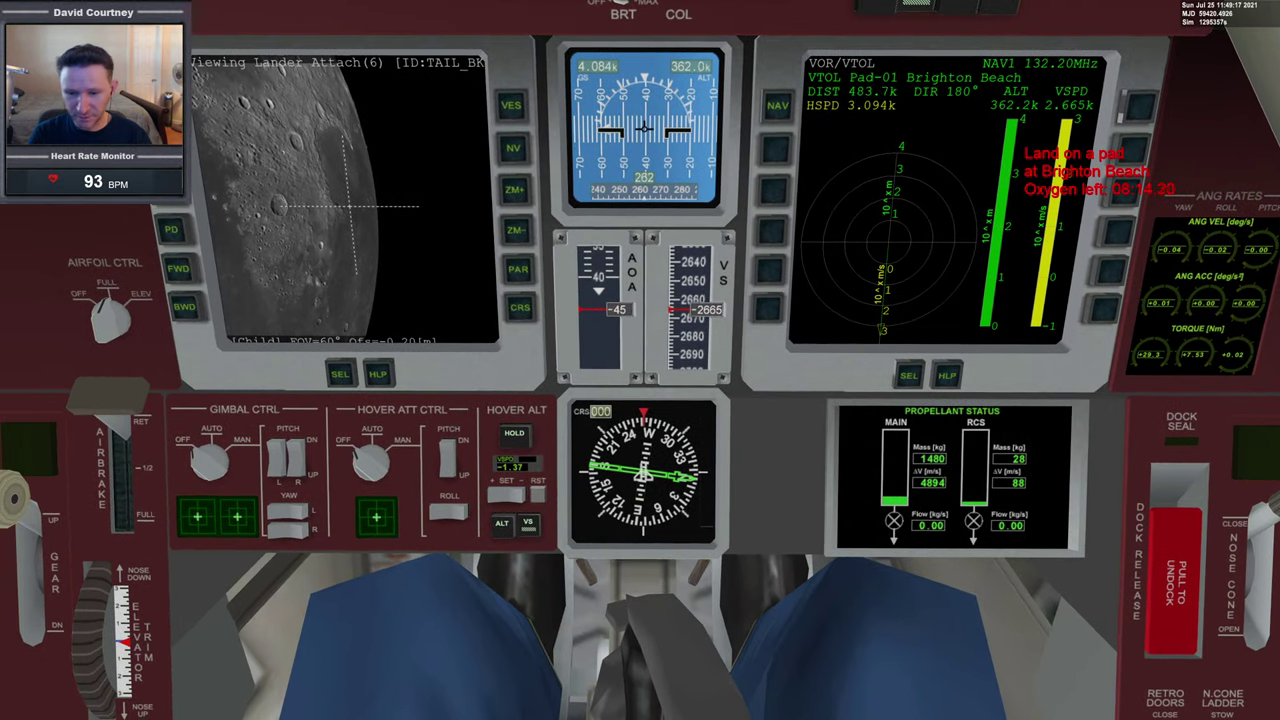
key("ctrl+Up")
key("ctrl+Up")
key("ctrl+Up")
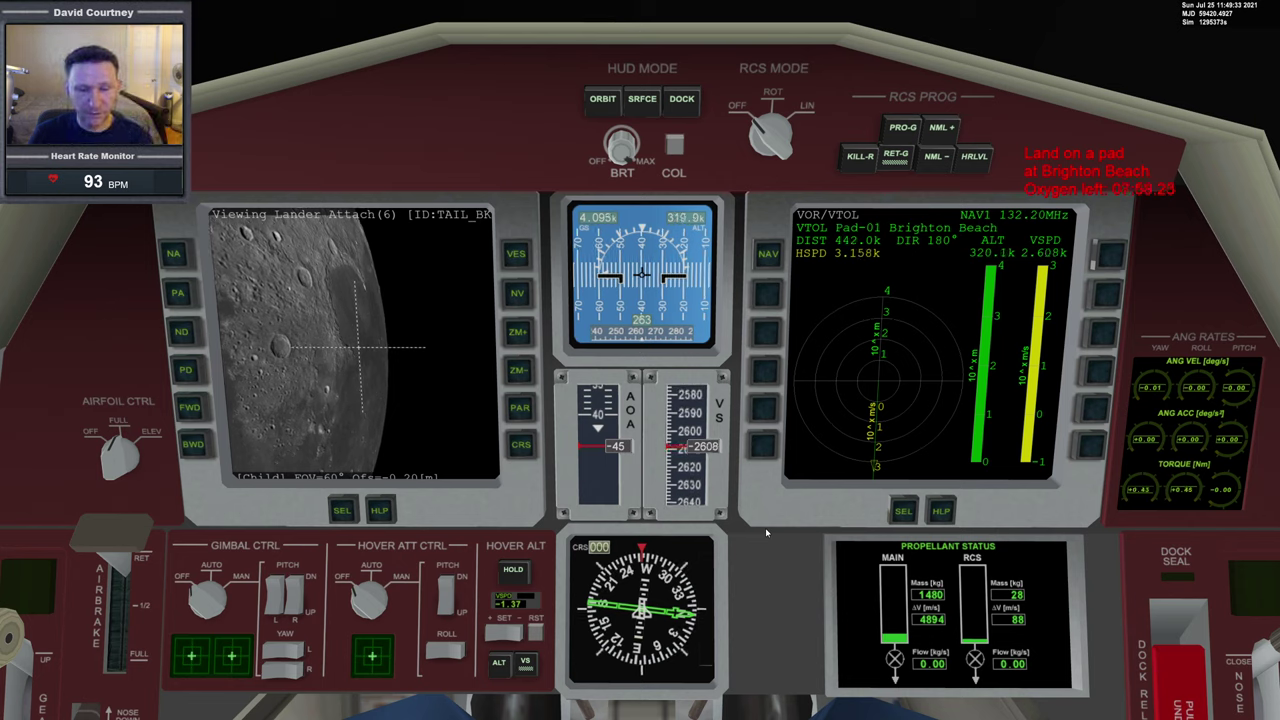
Warp to 10x, return to 1x to throttle up the main engine, then warp 10x during the burn
key("t")
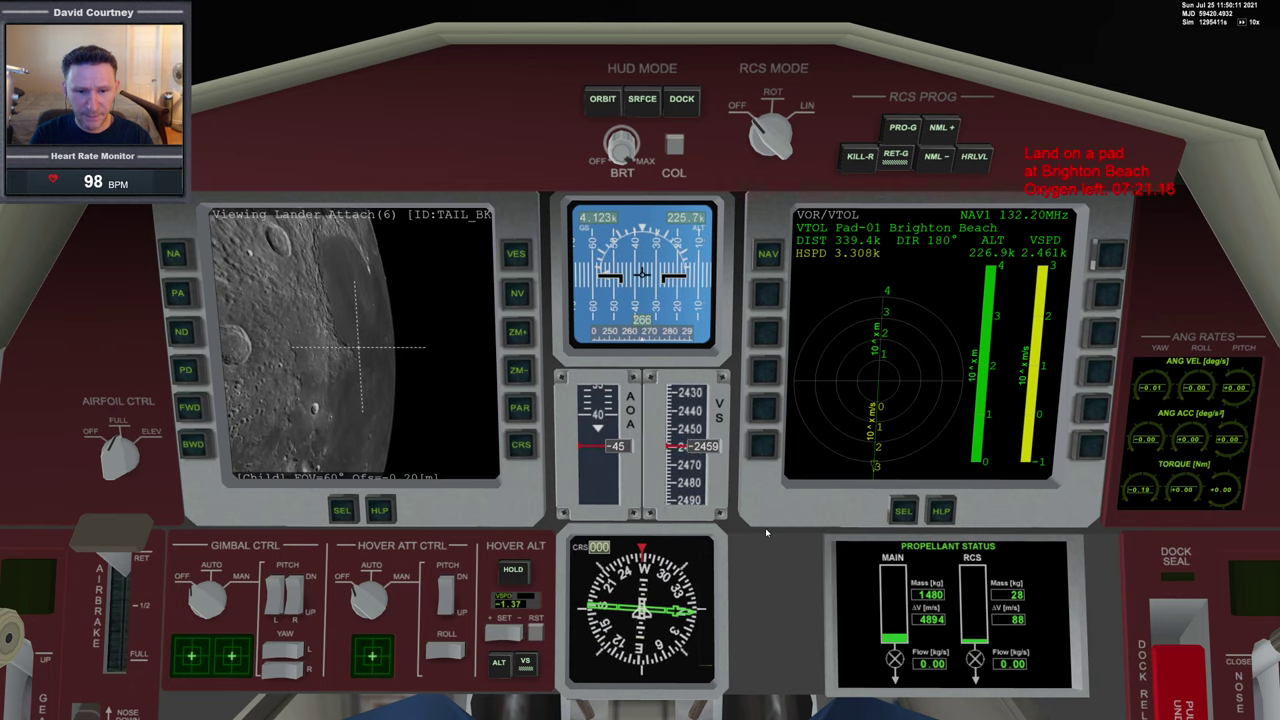
key("r")
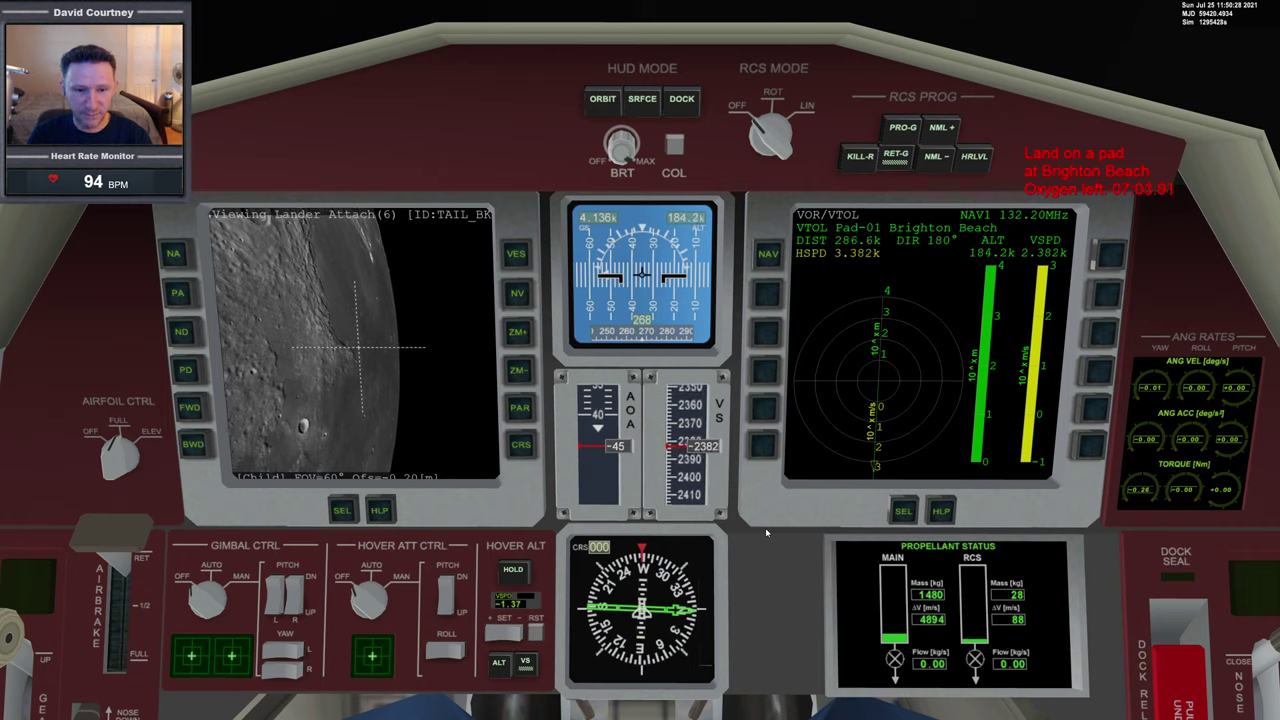
key("KP_Add")
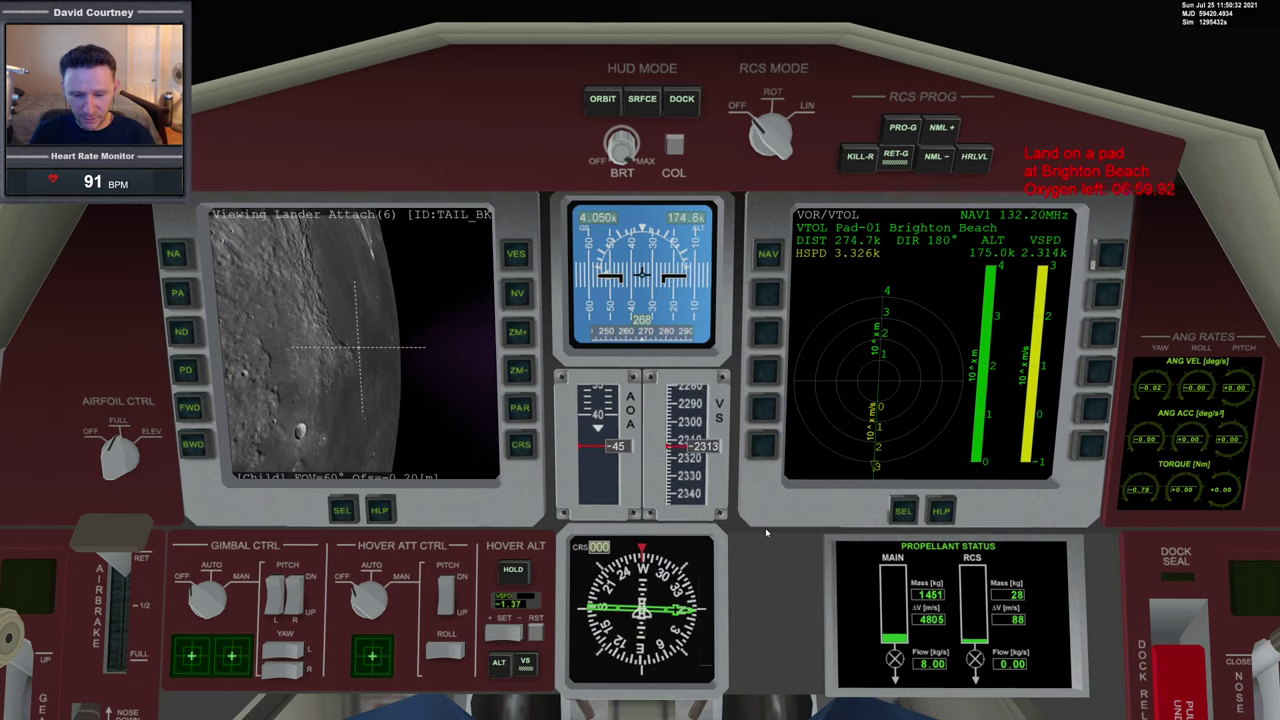
key("t")
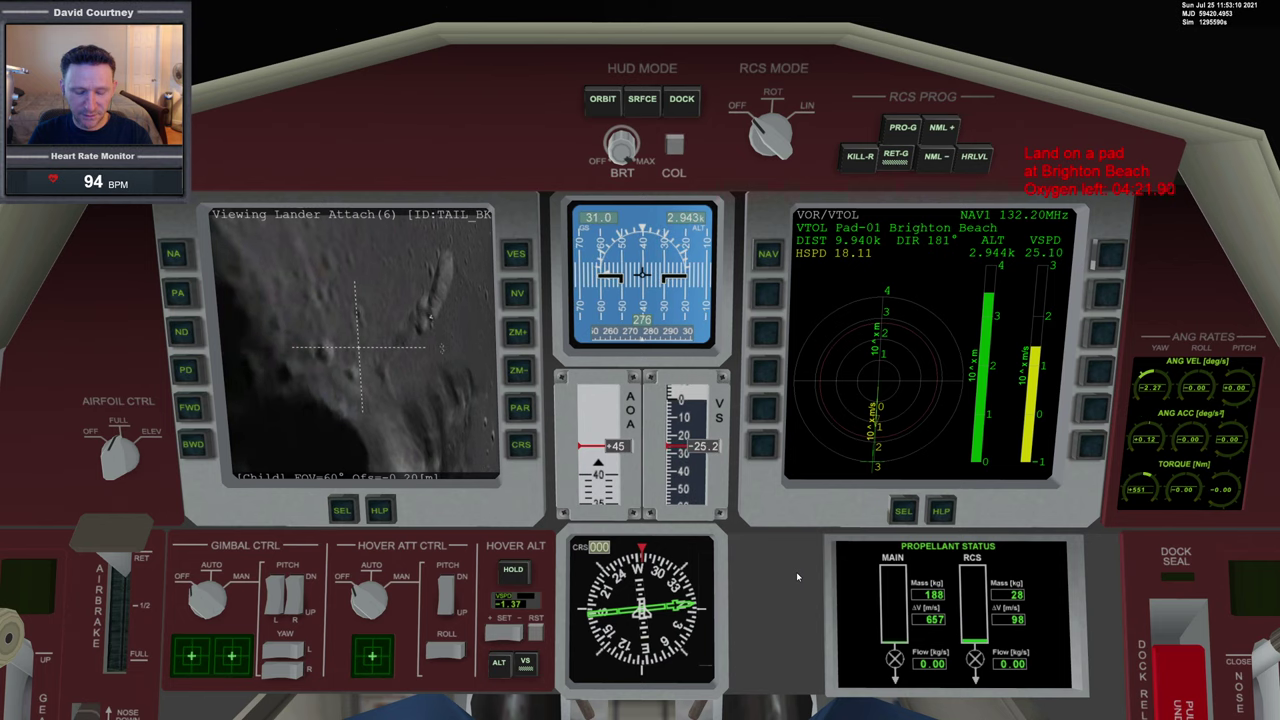
Level the lander, show the DOWNCAM view, lower the gear, and engage HOVER ALT HOLD
key("a")
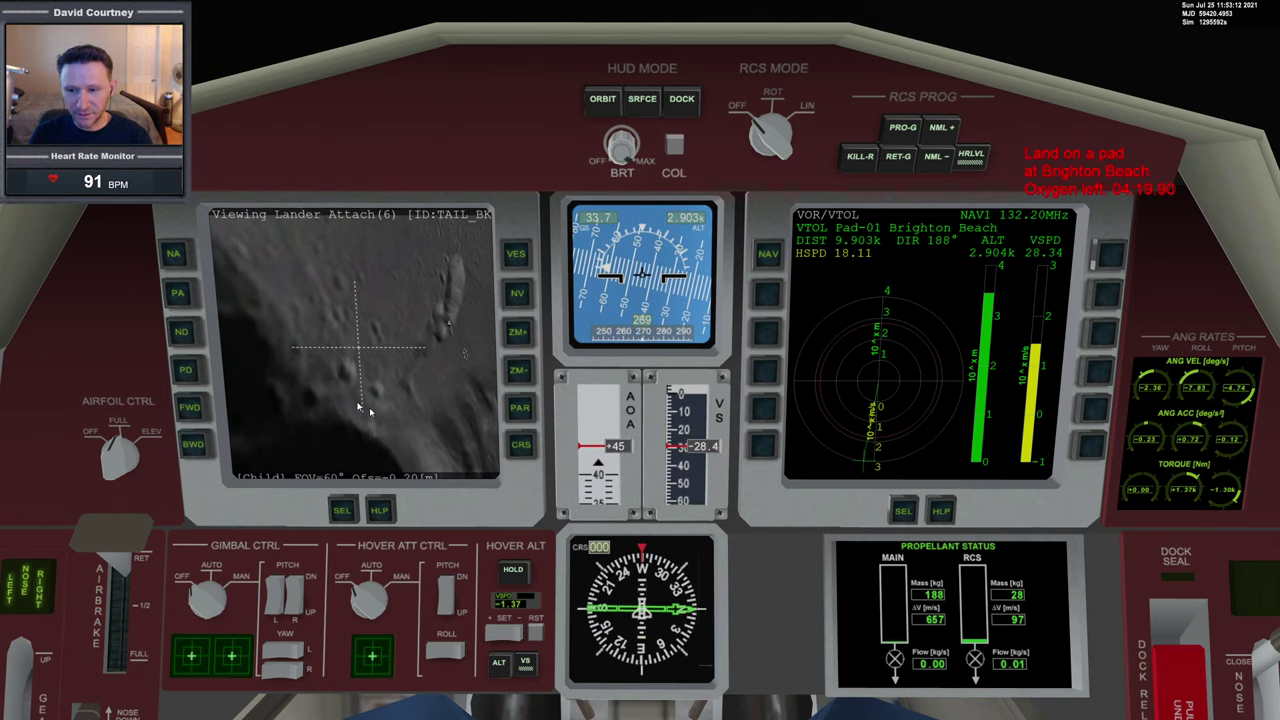
left_click(176, 256)
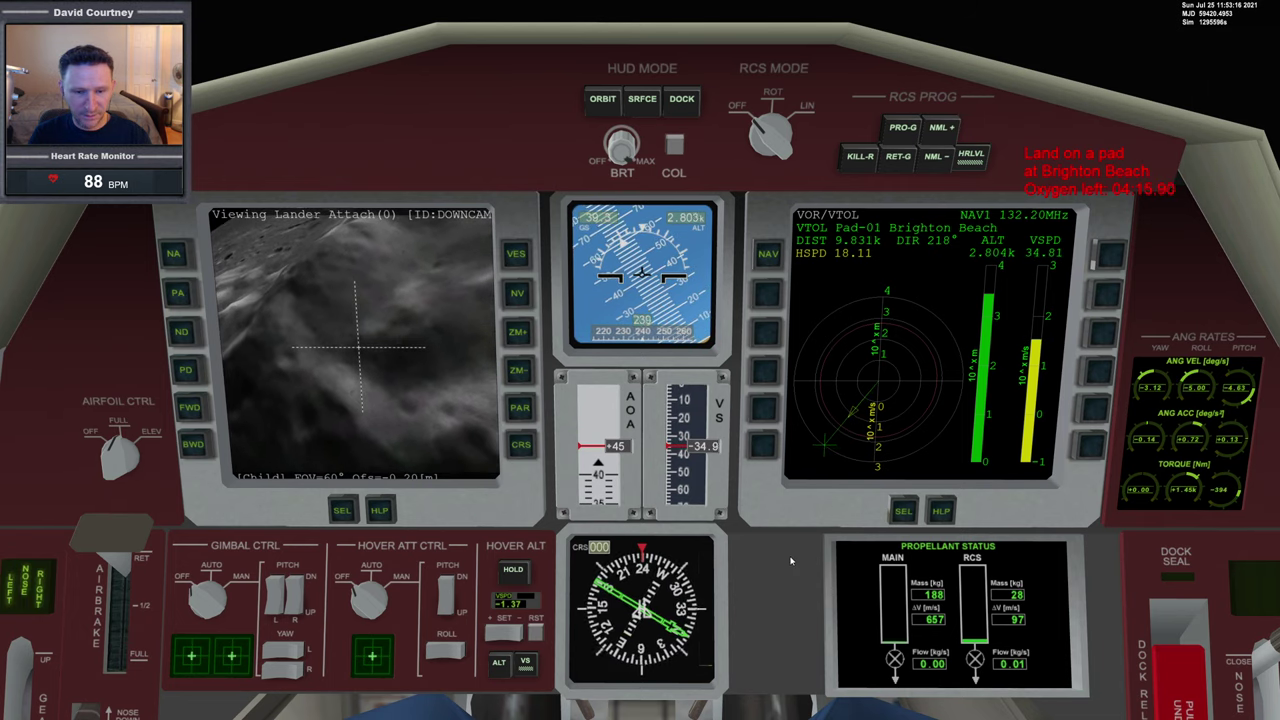
key("g")
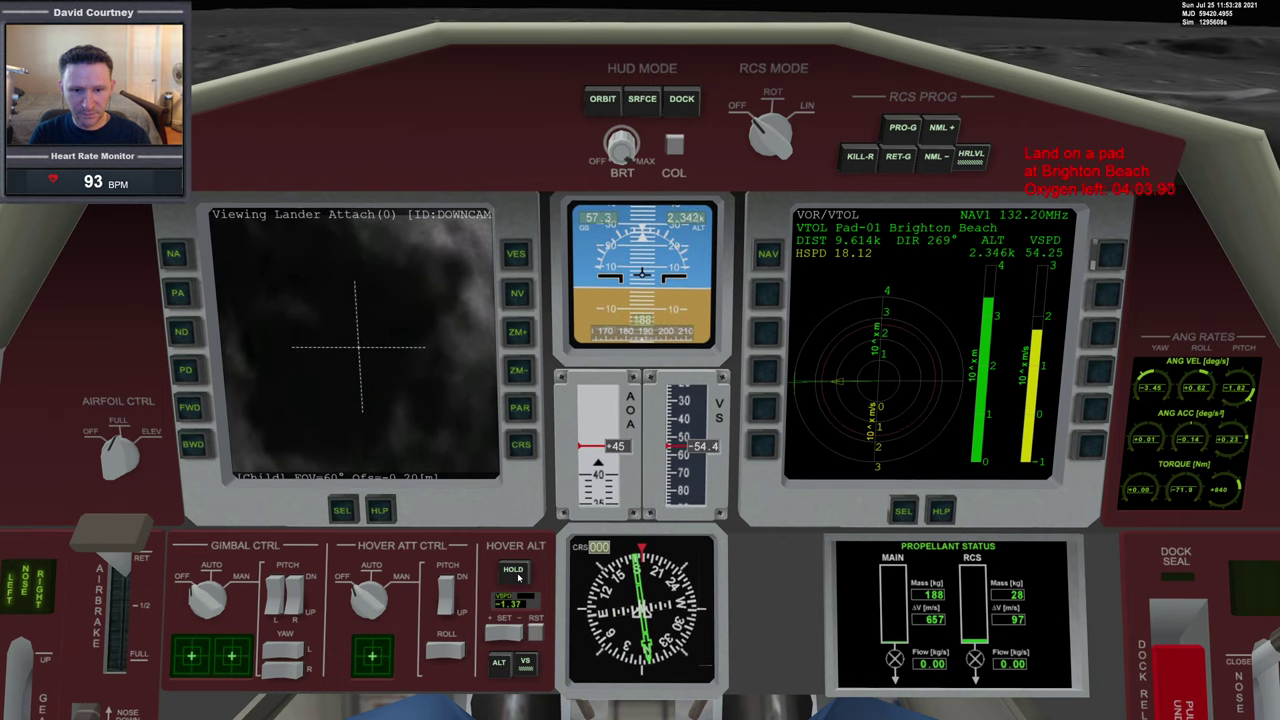
left_click(517, 574)
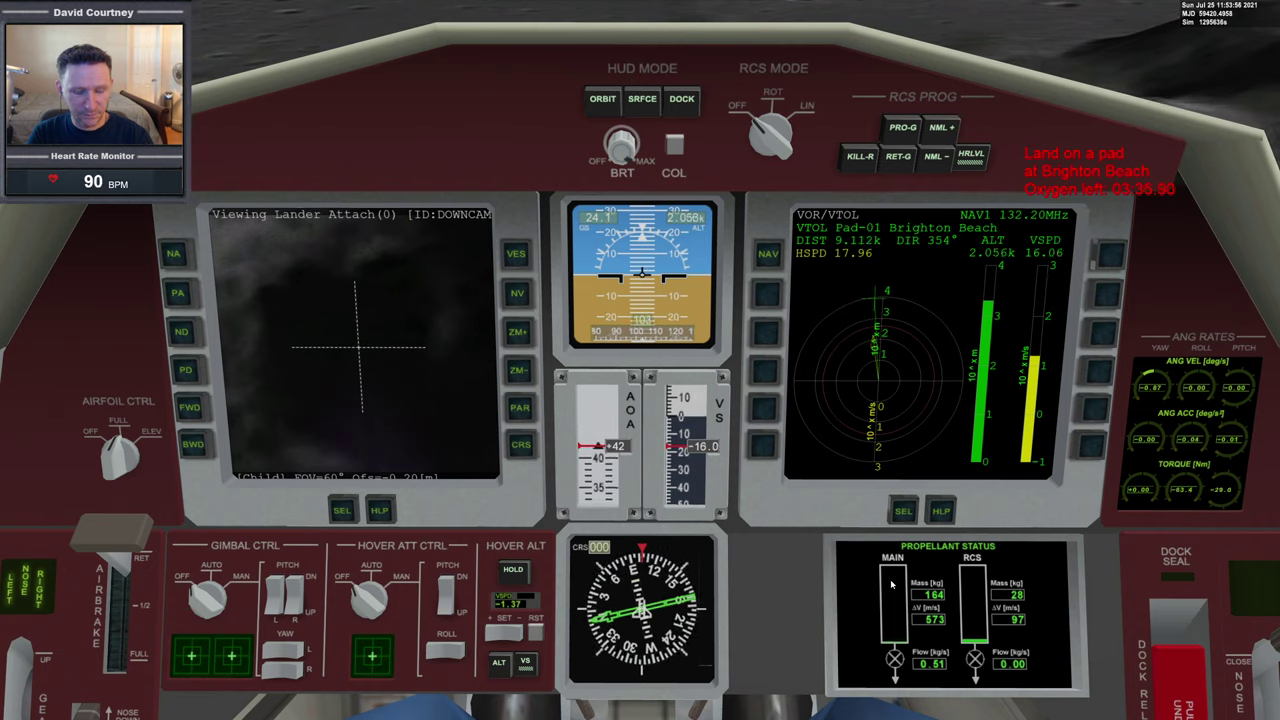
Kill rotation twice with KILL-R, toggling RCS between ROT and LIN modes to thrust toward the pad
key("KP_Divide")
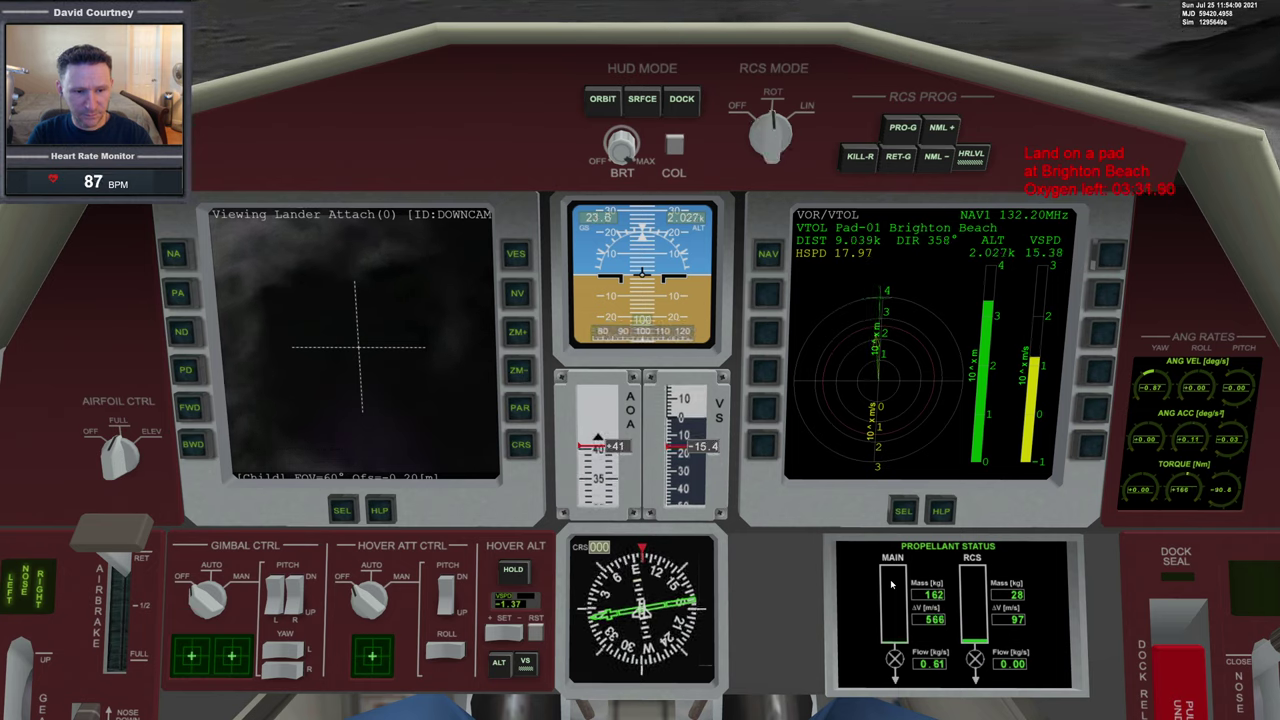
key("KP_5")
key("KP_Divide")
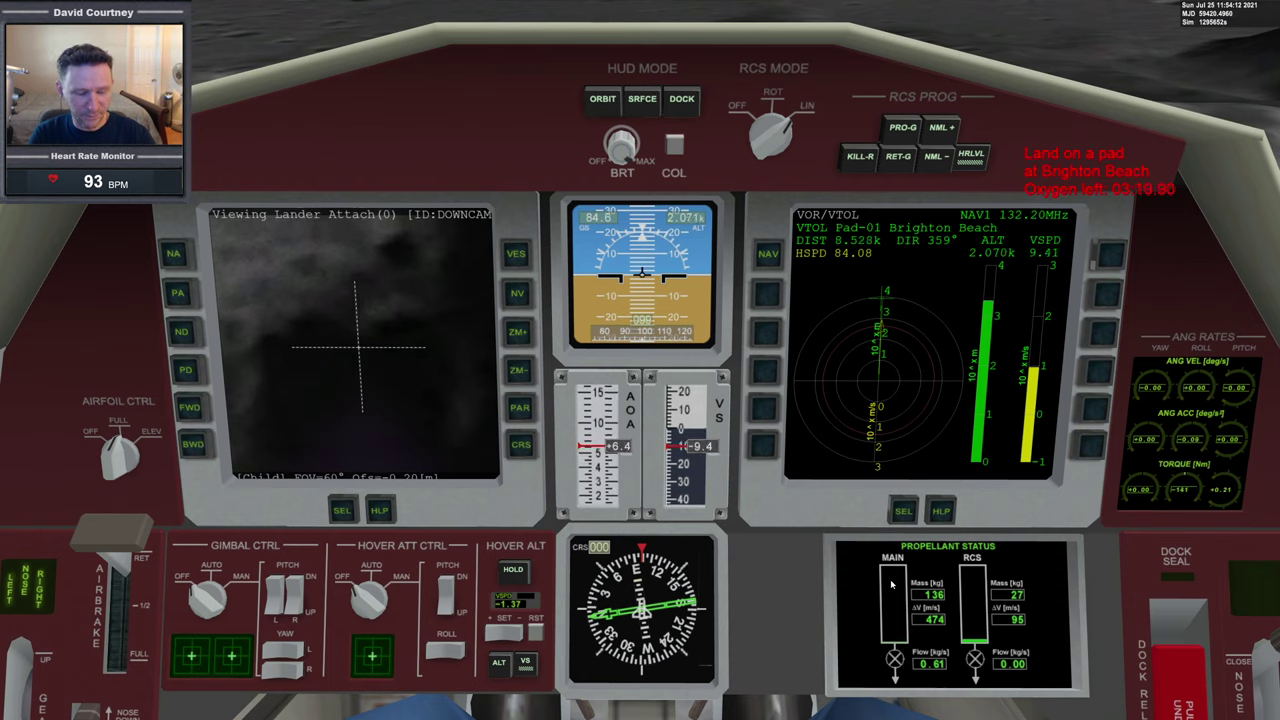
key("KP_Divide")
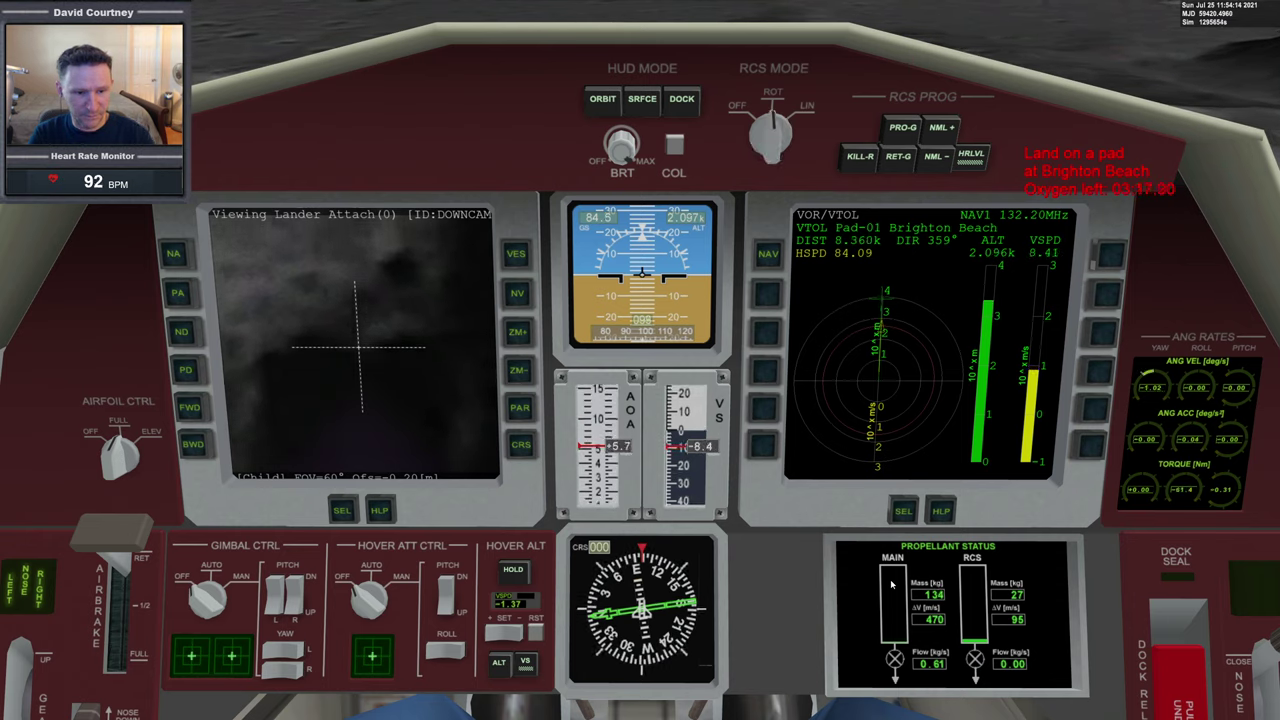
key("KP_5")
key("KP_Divide")
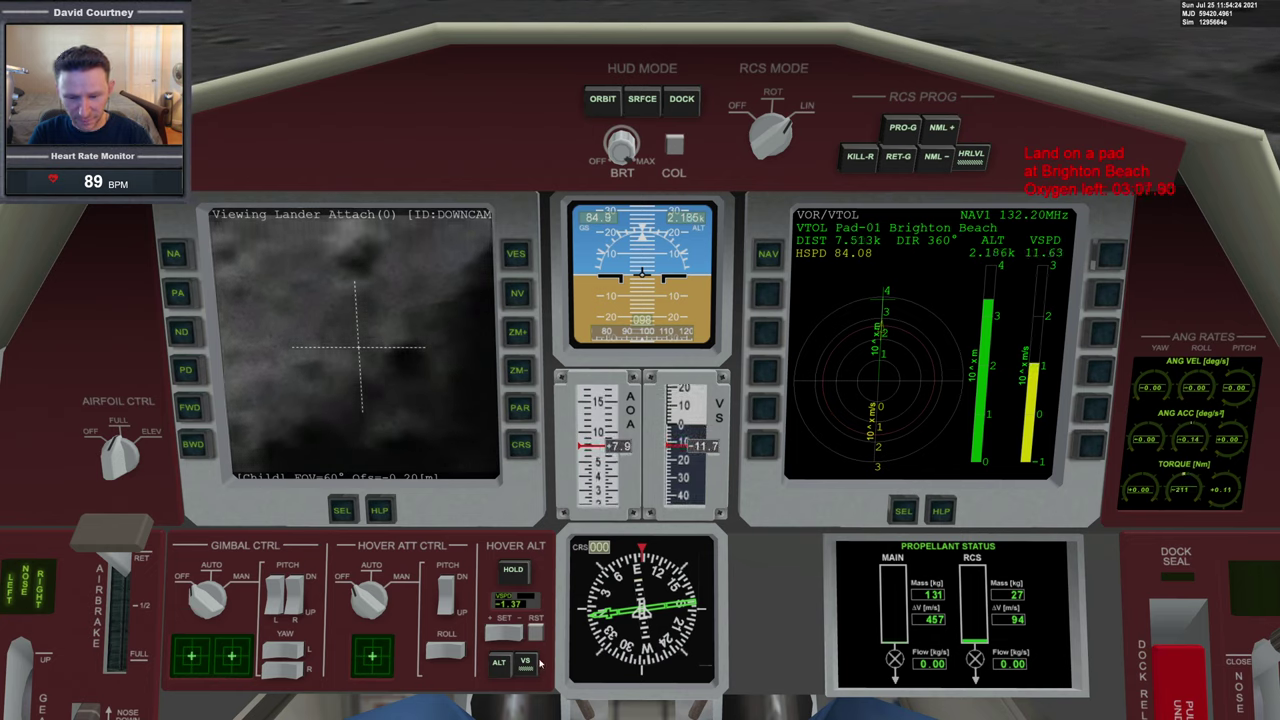
Lower the hover setpoint to -12.65 m/s with the minus rocker and engage VSPD HOLD
left_click(518, 638)
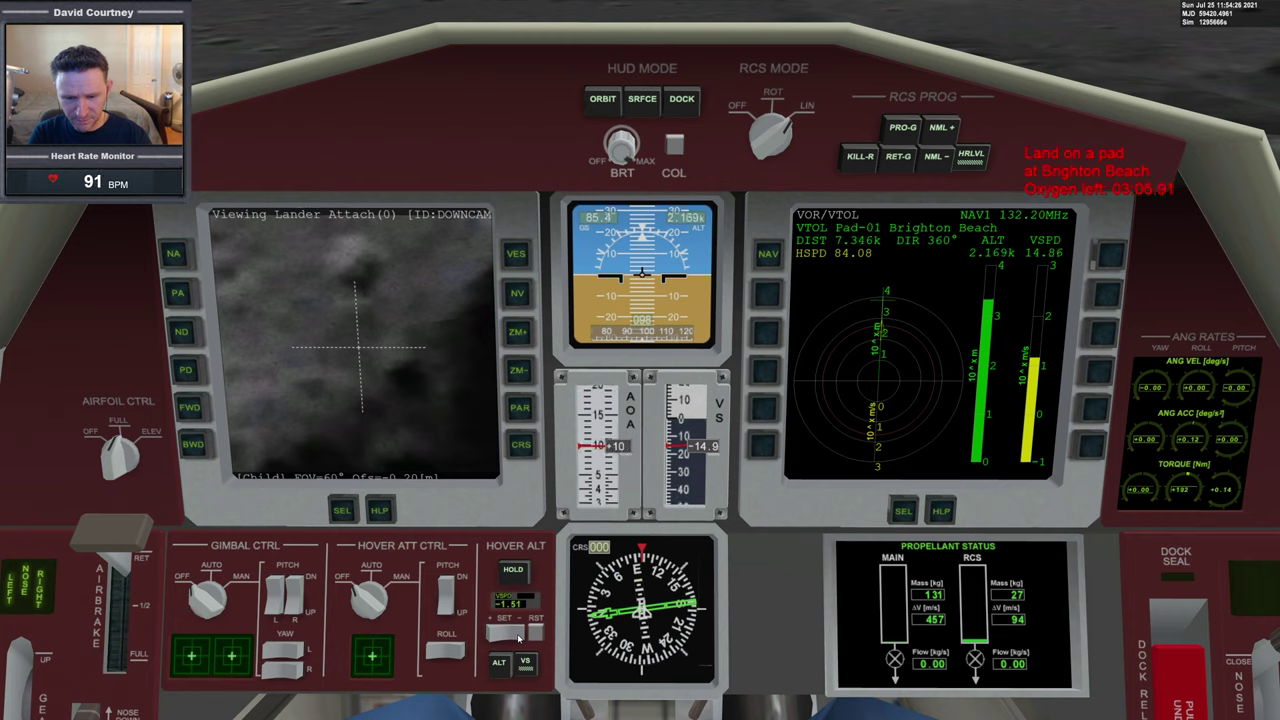
left_click(518, 638)
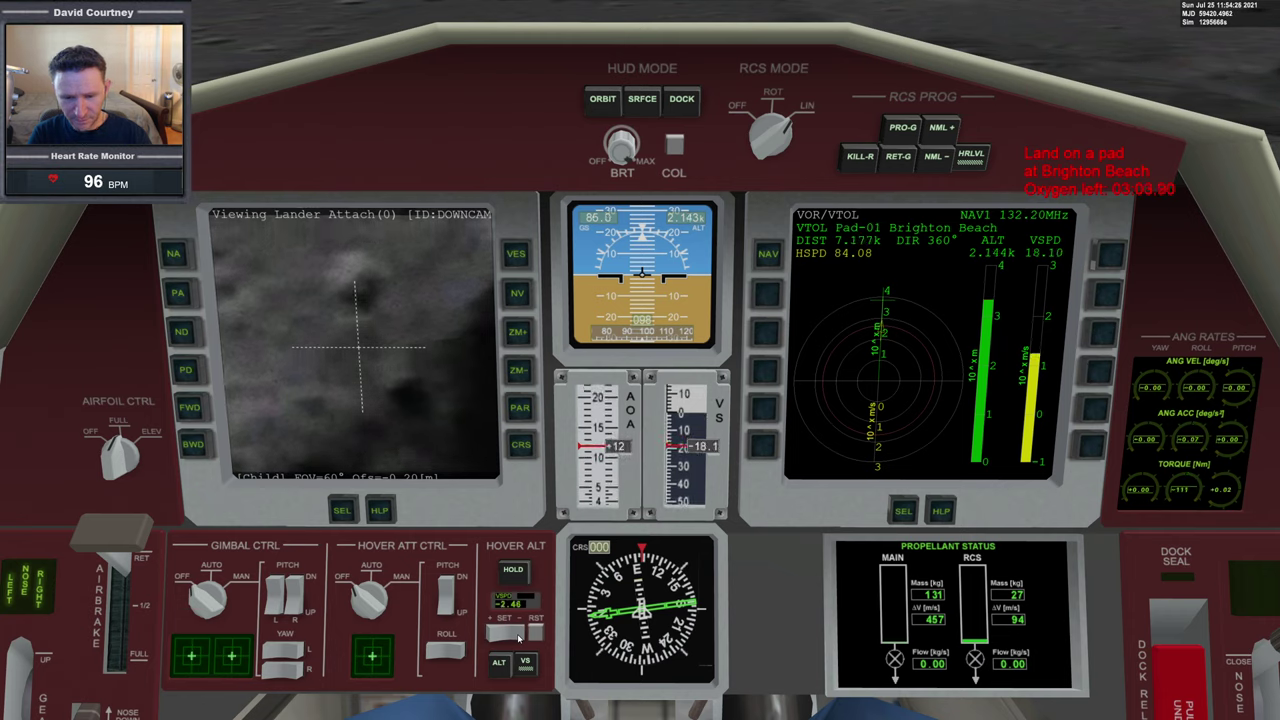
left_click(518, 638)
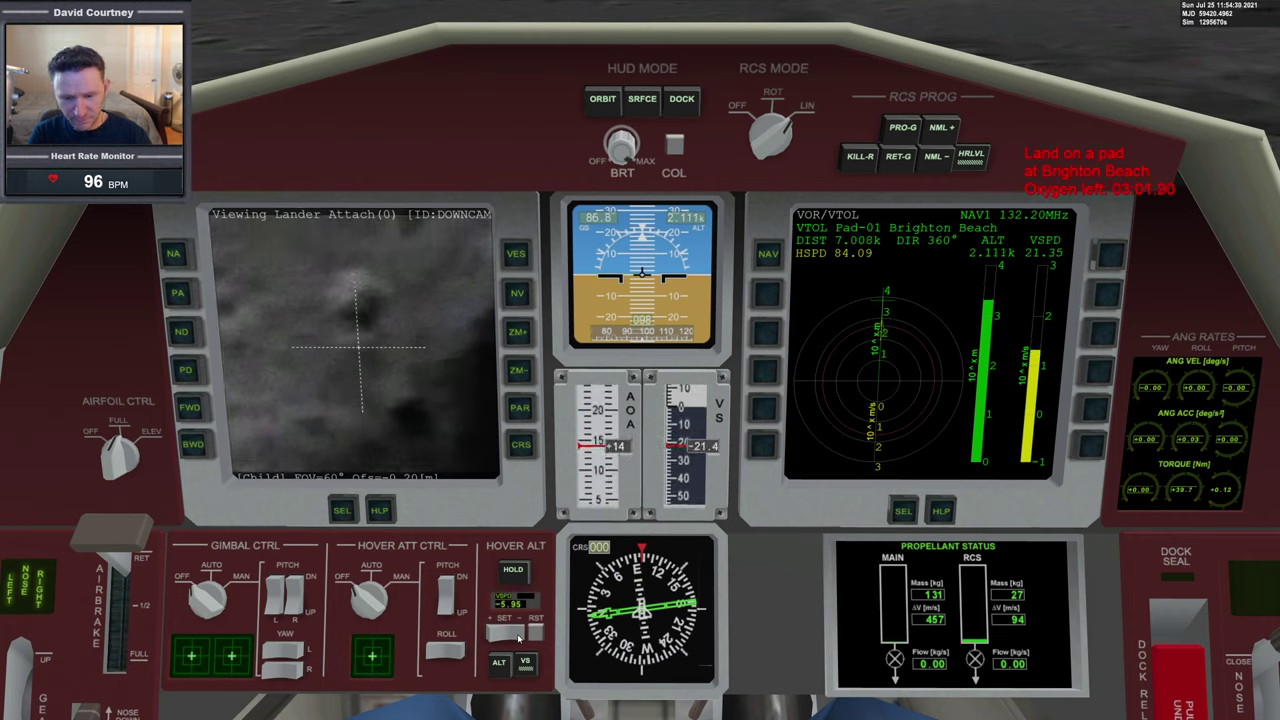
left_click(518, 638)
left_click(513, 568)
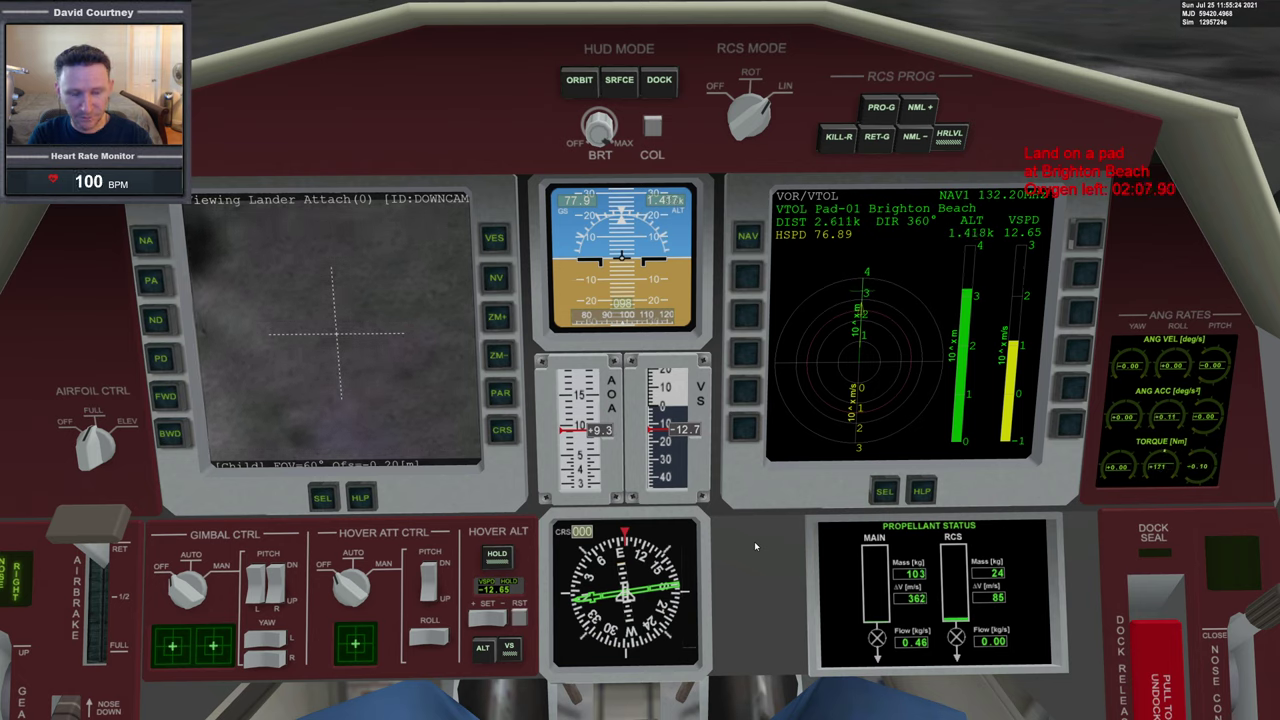
Step the held descent to -13.85 m/s and widen the DOWNCAM field of view to 90°
left_click(500, 620)
left_click(502, 623)
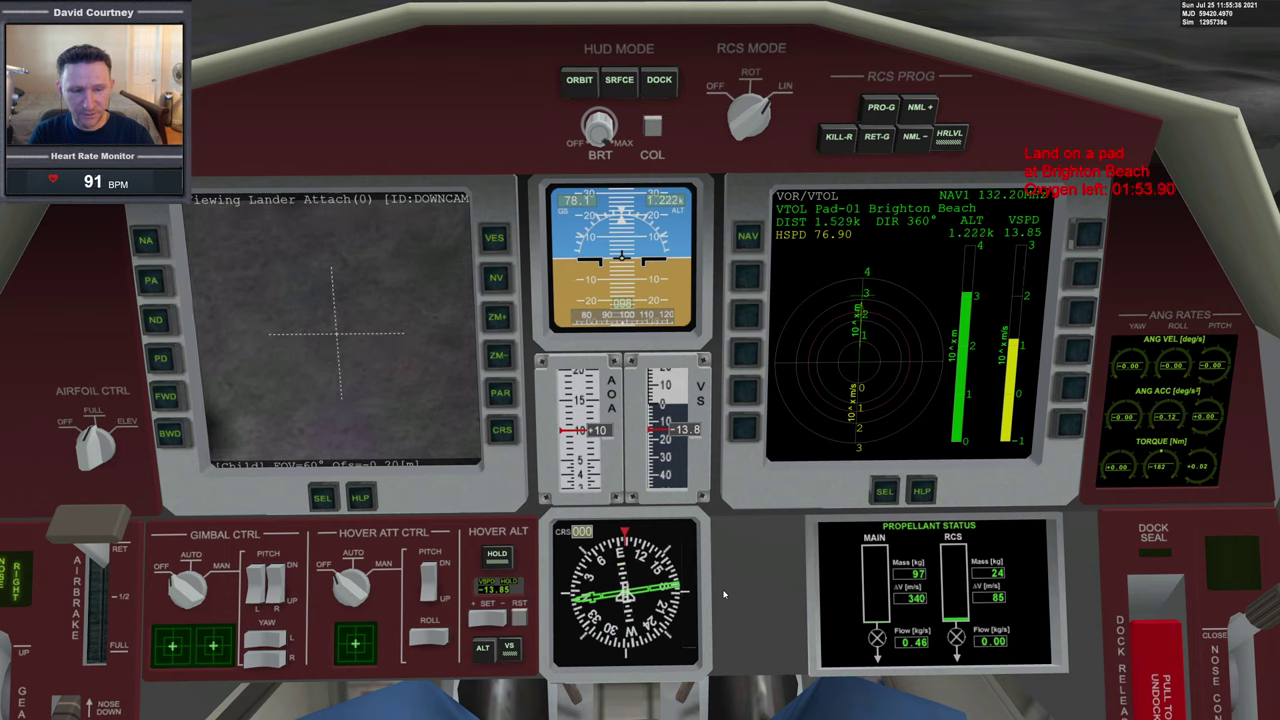
left_click(506, 358)
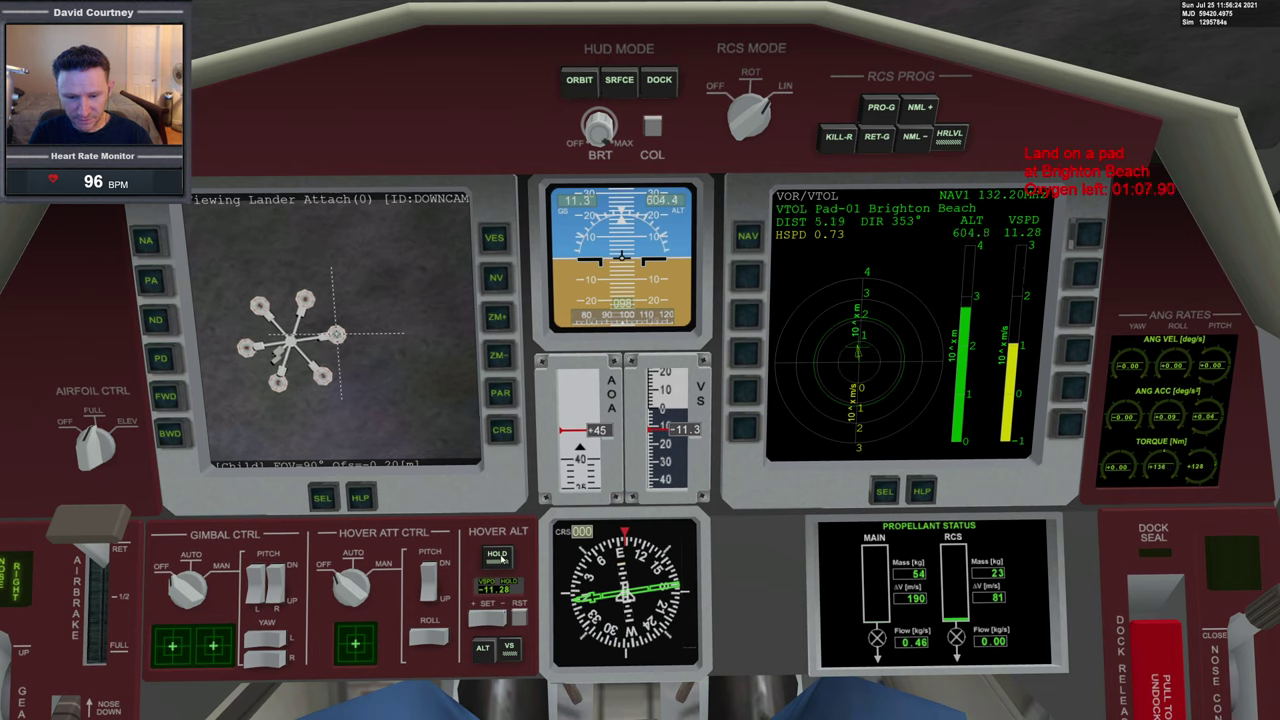
Release the VSPD hold, set about 9.9 m/s, re-engage HOLD, then trim the descent to about 6.25
left_click(500, 557)
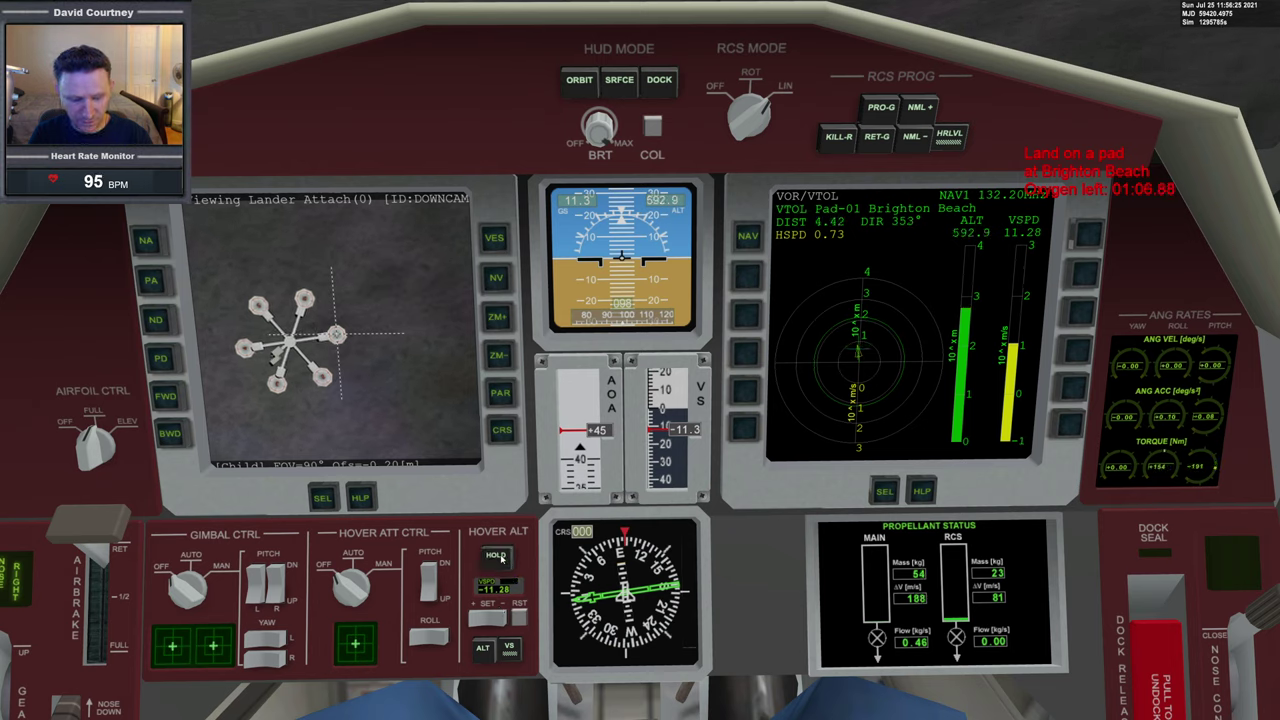
left_click(476, 620)
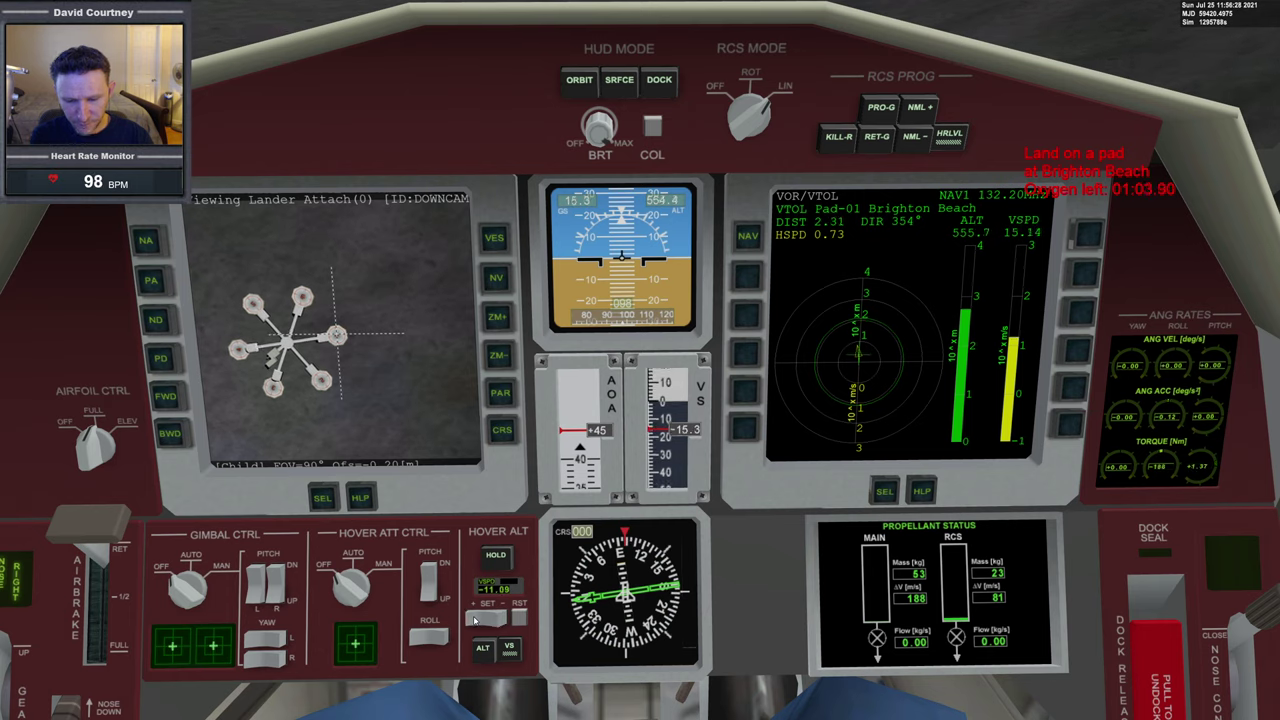
left_click_drag(476, 620, 476, 620)
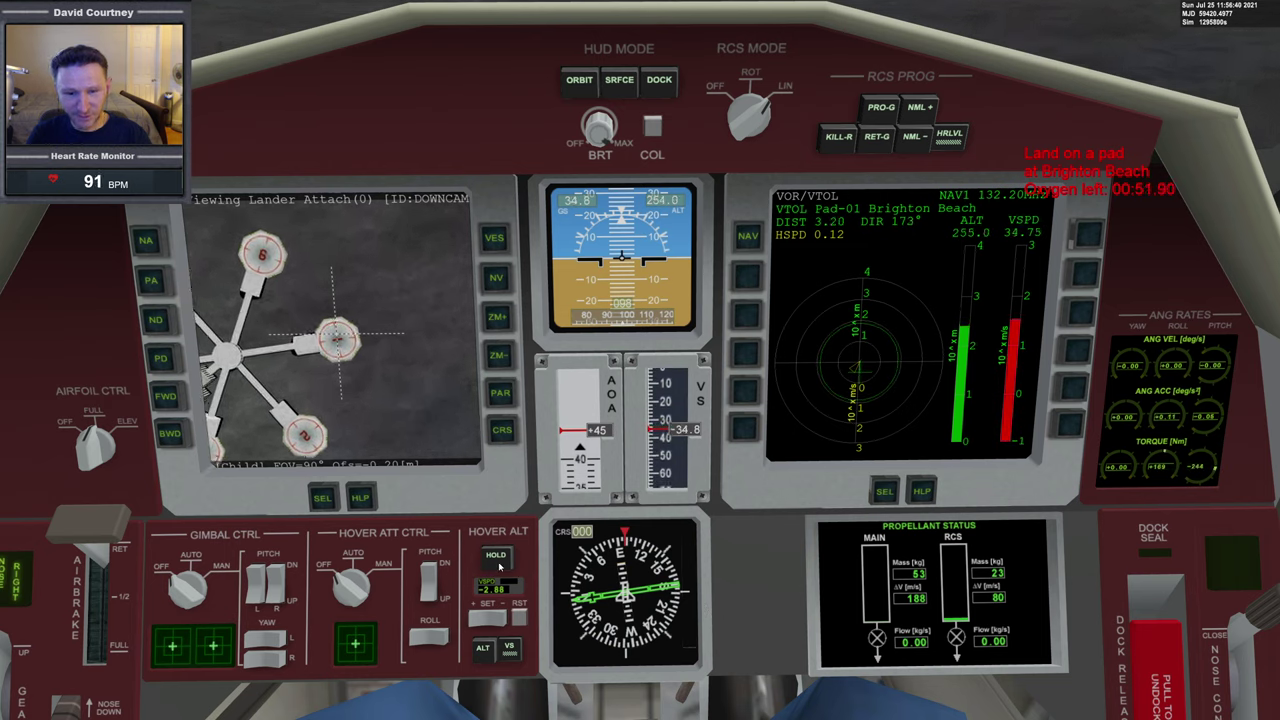
left_click(498, 564)
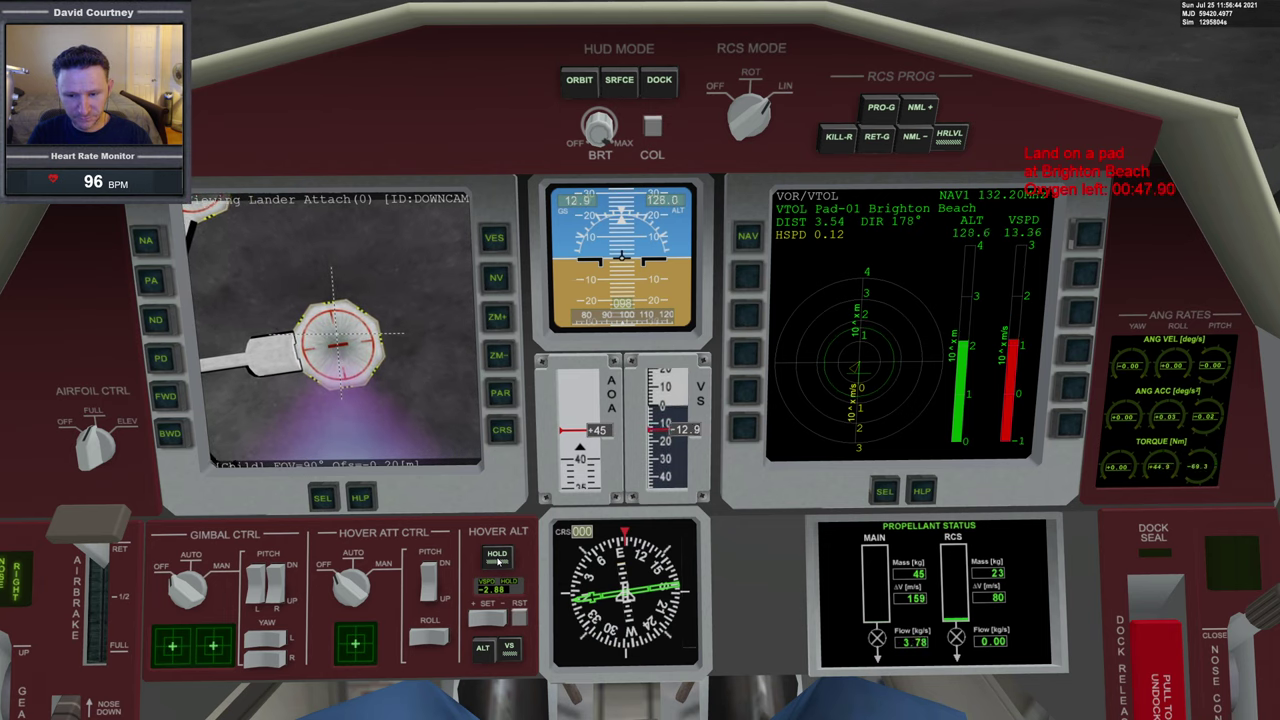
left_click(503, 619)
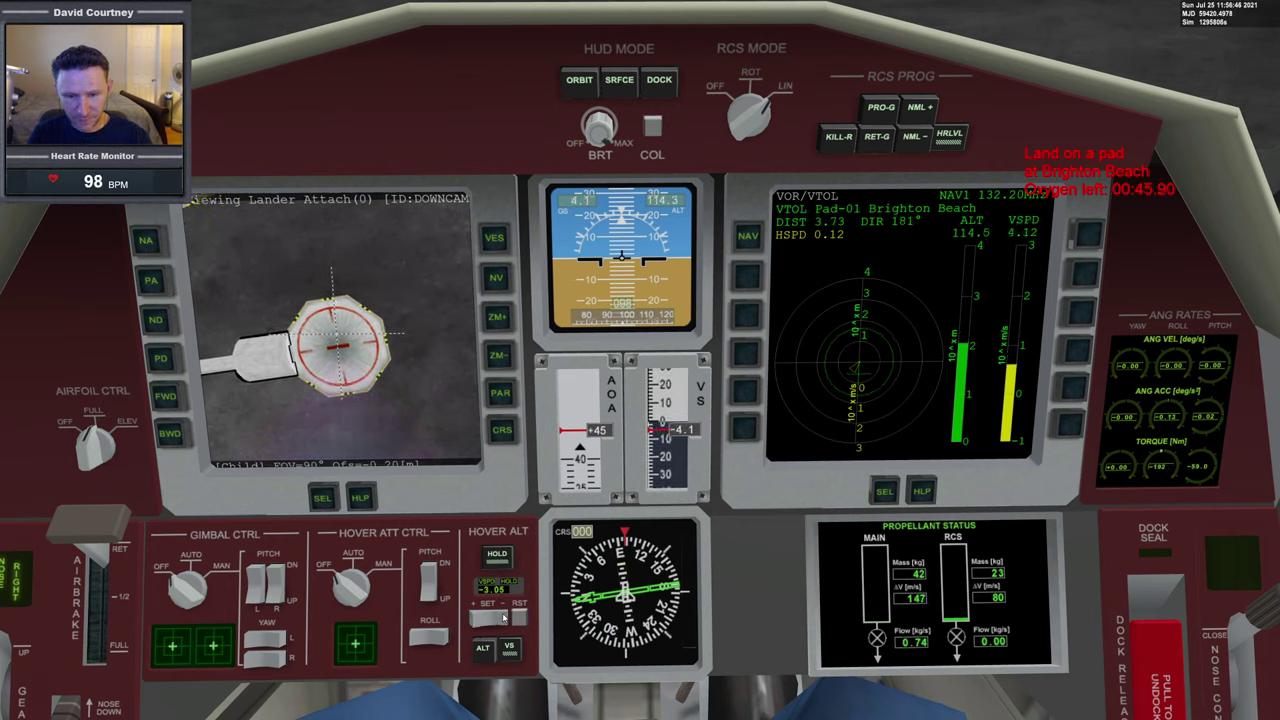
left_click(504, 619)
left_click(504, 619)
left_click(504, 619)
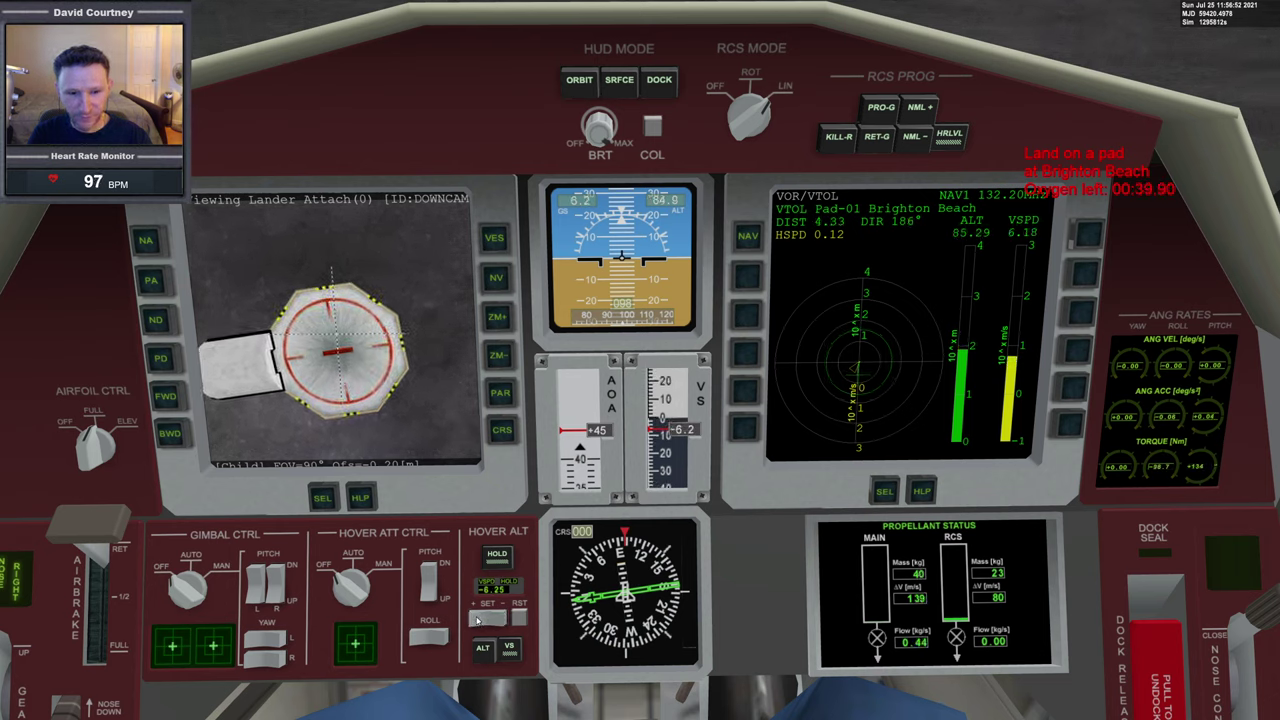
Ease the held descent through 5.1, 4.25 and 3.1 to 2.9 m/s for touchdown on Pad-01
left_click(478, 620)
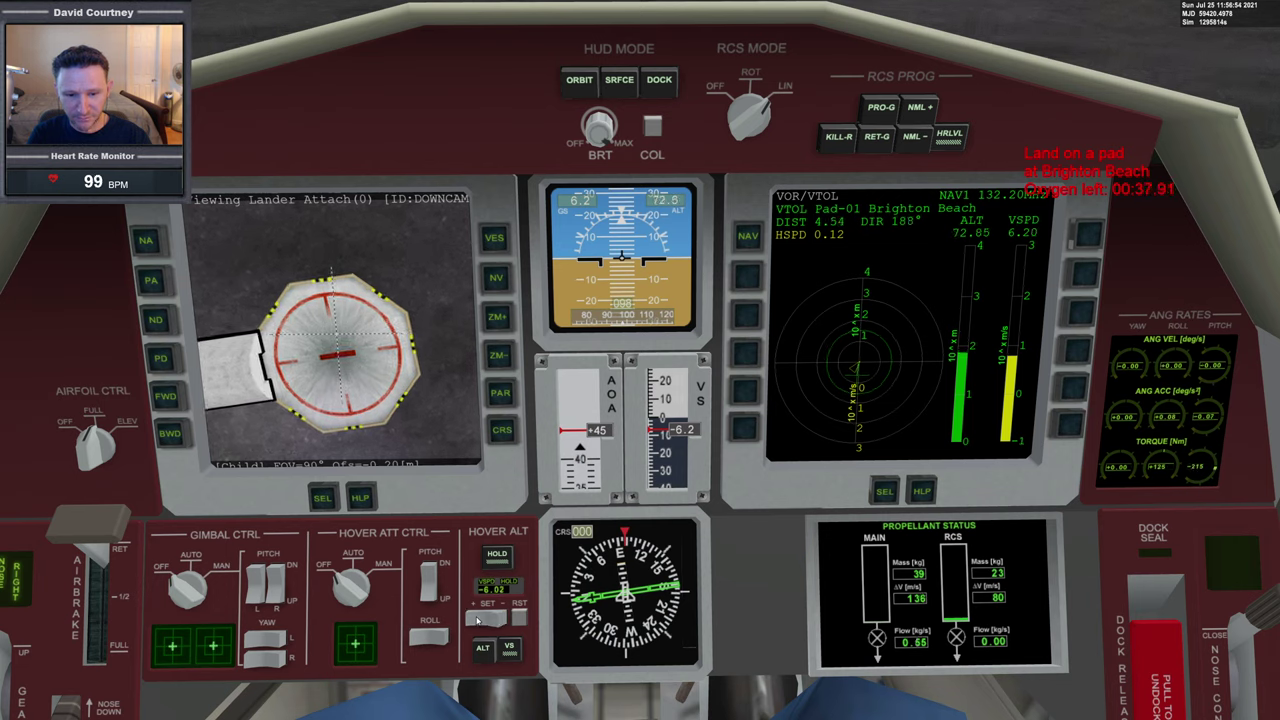
left_click(478, 620)
left_click(478, 620)
left_click(478, 620)
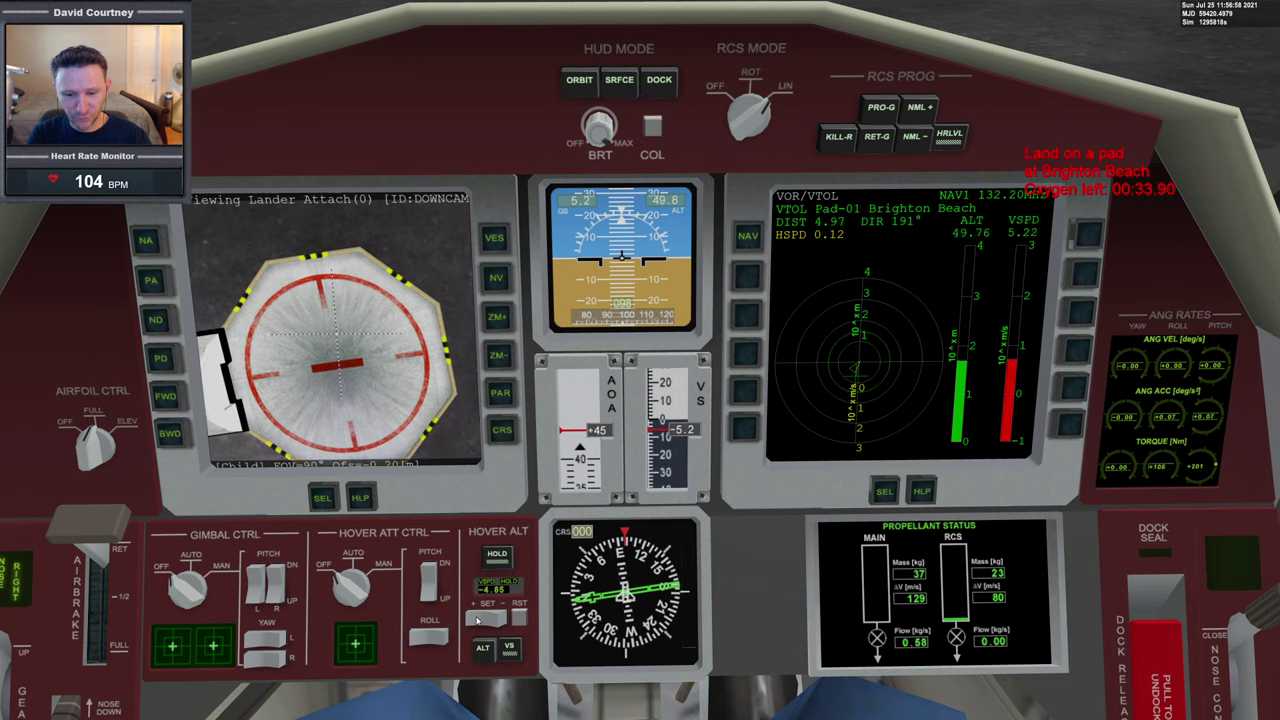
left_click(478, 620)
left_click(478, 620)
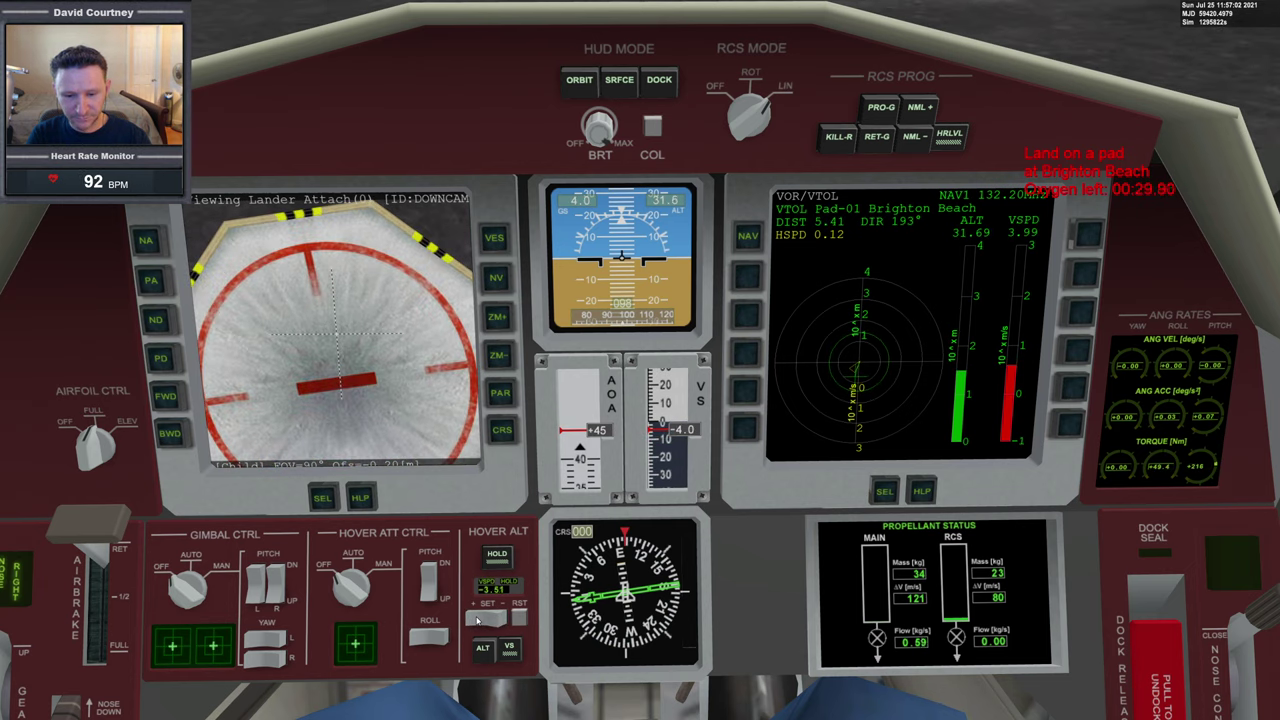
left_click(478, 620)
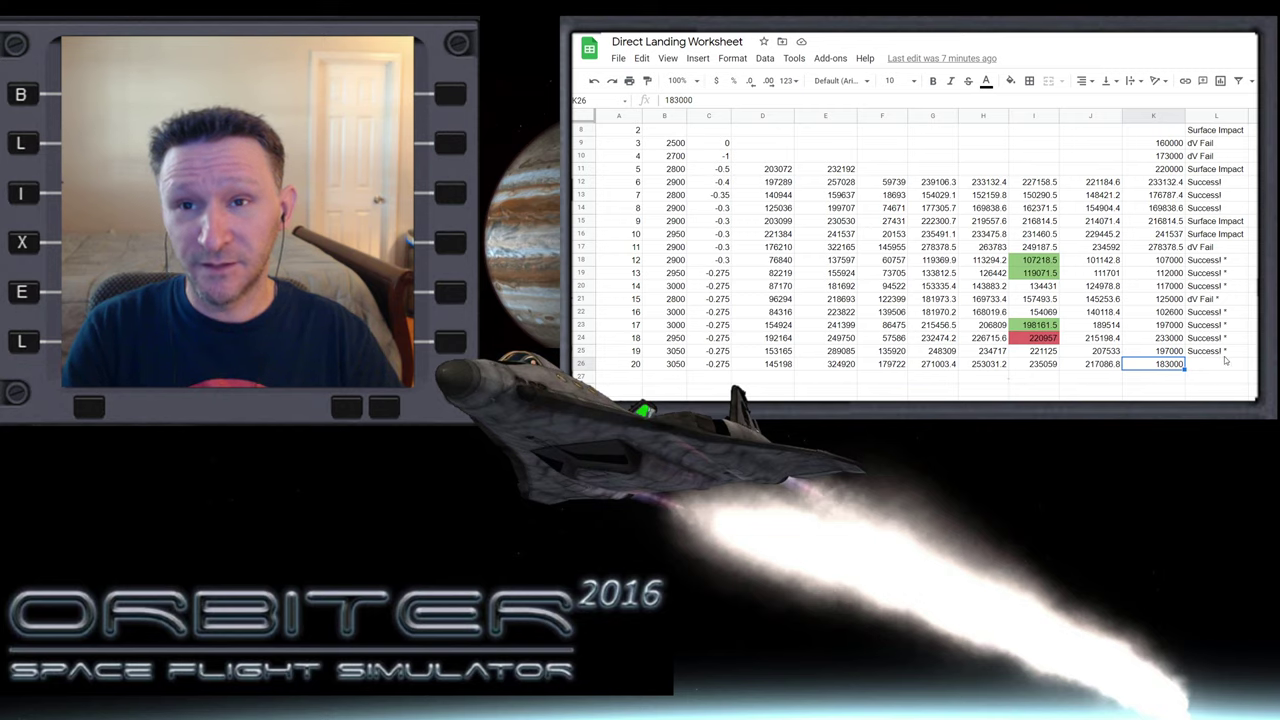
Commit 'Success! *' into cell L26 for run 20, then select K26 holding 183000
key("Down")
type("Success! *")
left_click(1153, 364)
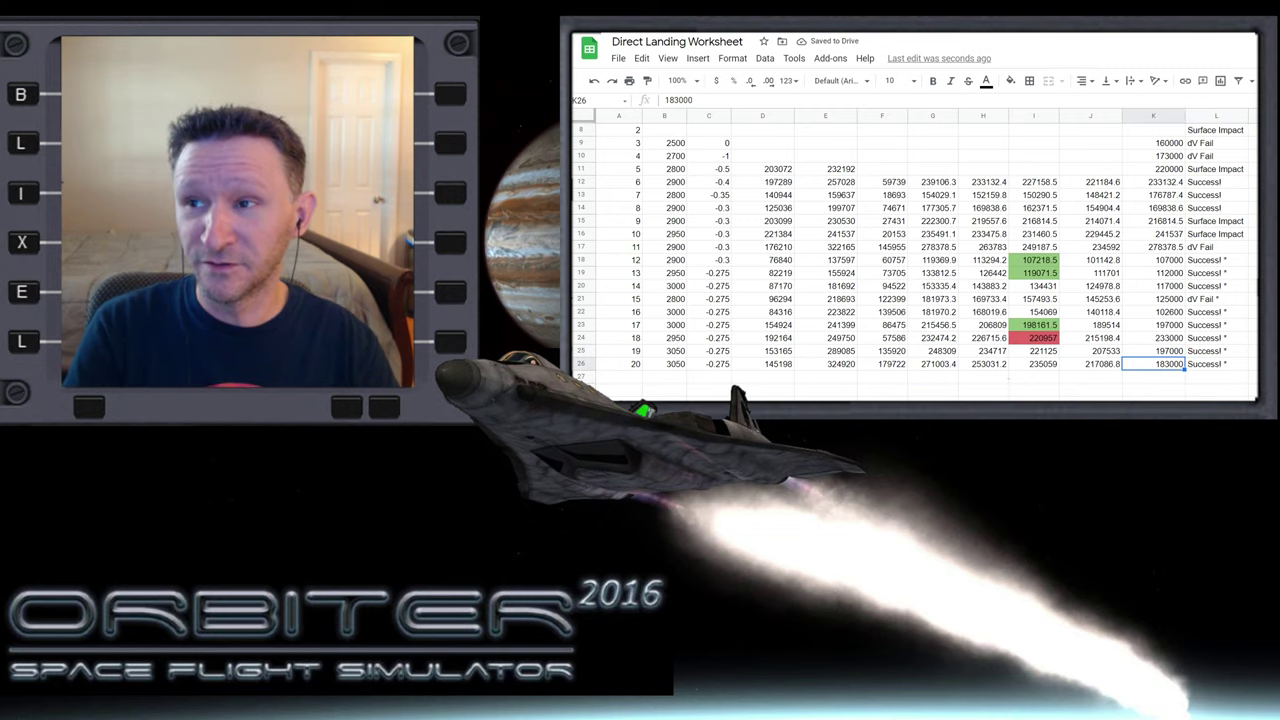
left_click(683, 365)
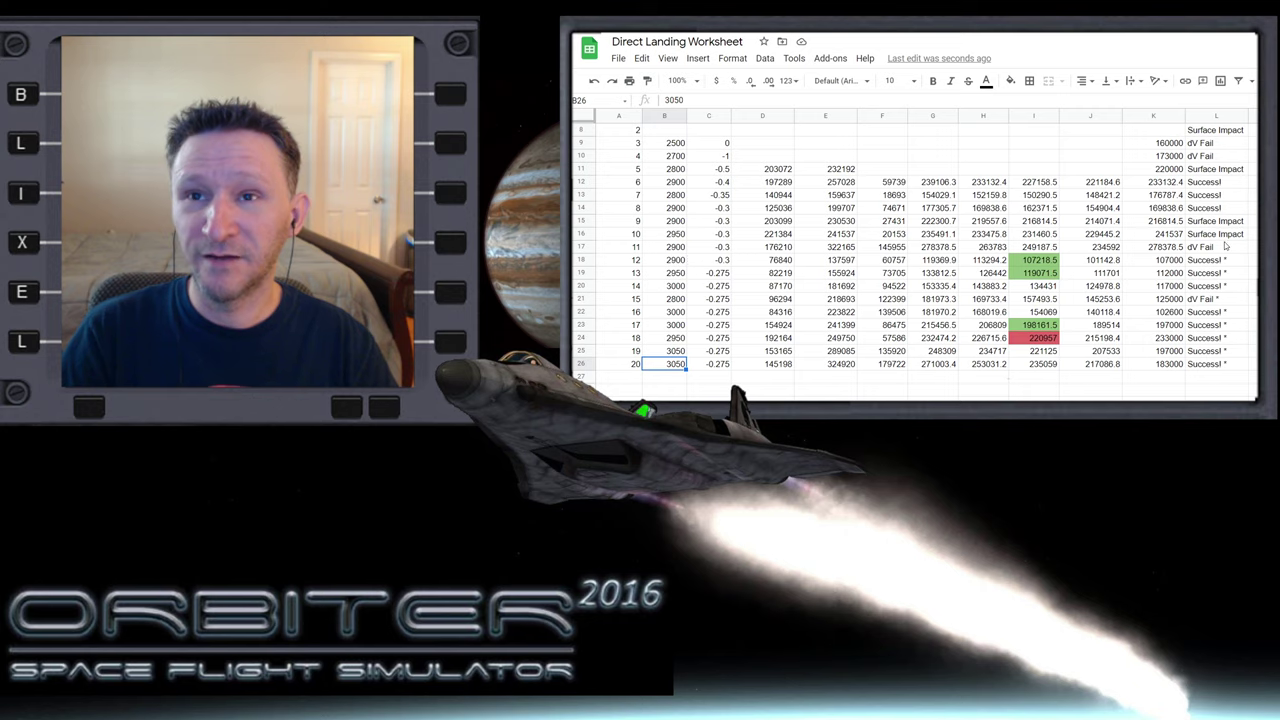
left_click(1222, 260)
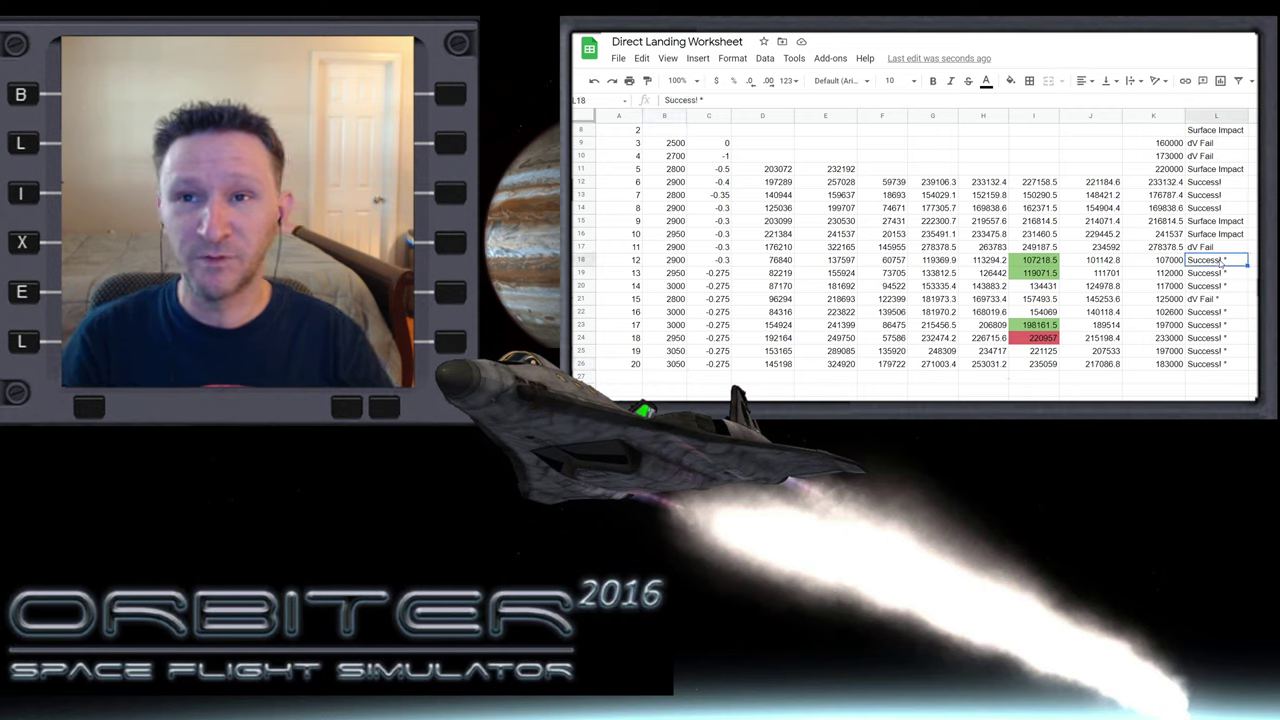
left_click(1218, 299)
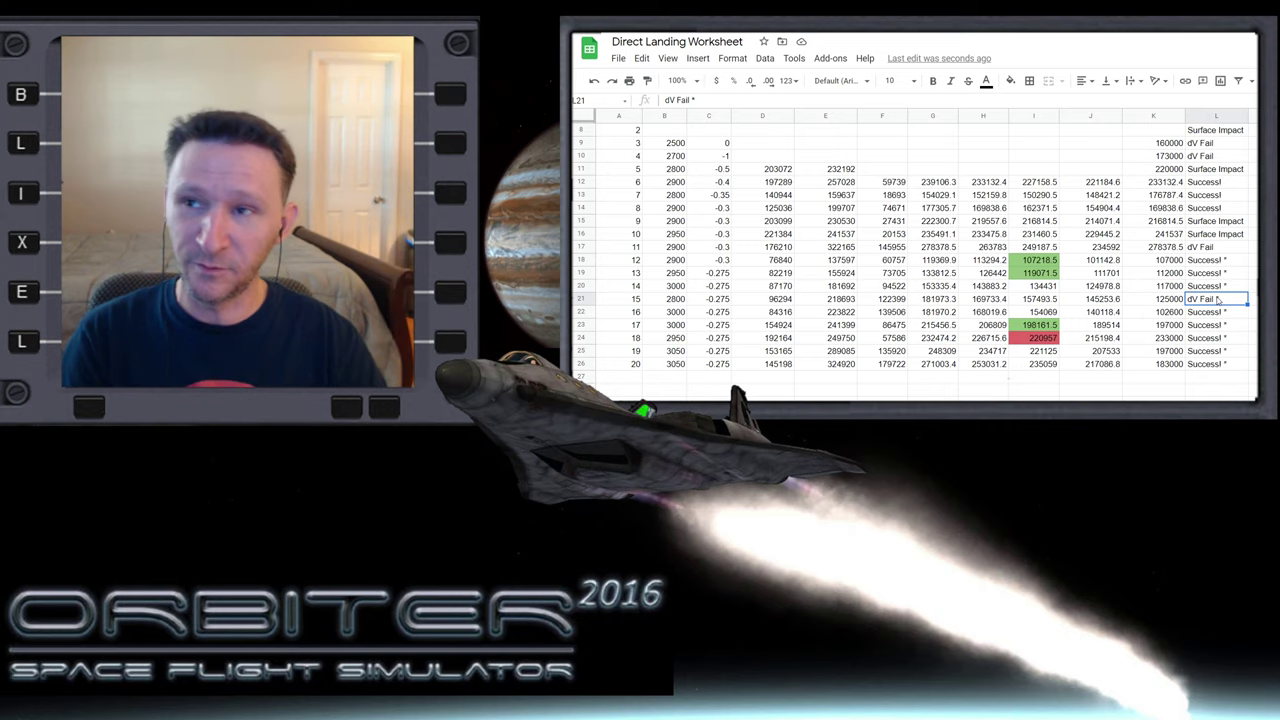